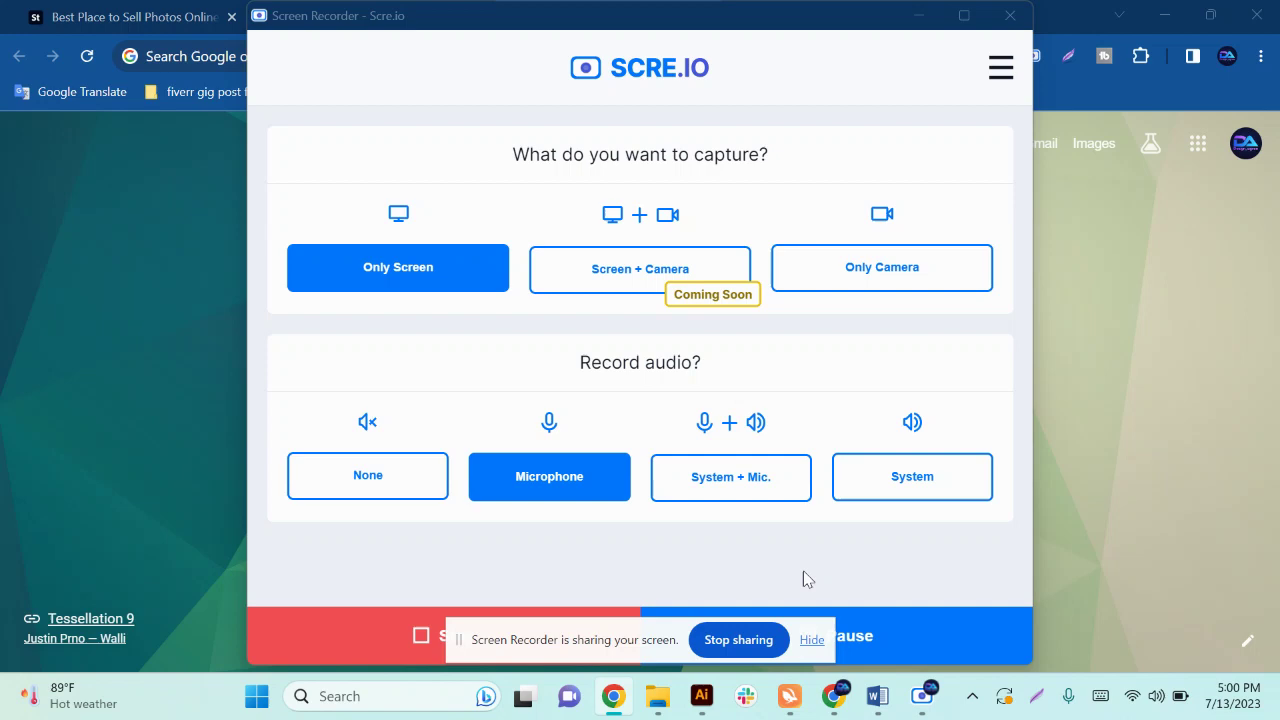
- Start a full-screen Scre.io recording, then minimize the recorder and Chrome to reveal Illustrator
{"action": "left_click", "coordinate": [812, 639]}
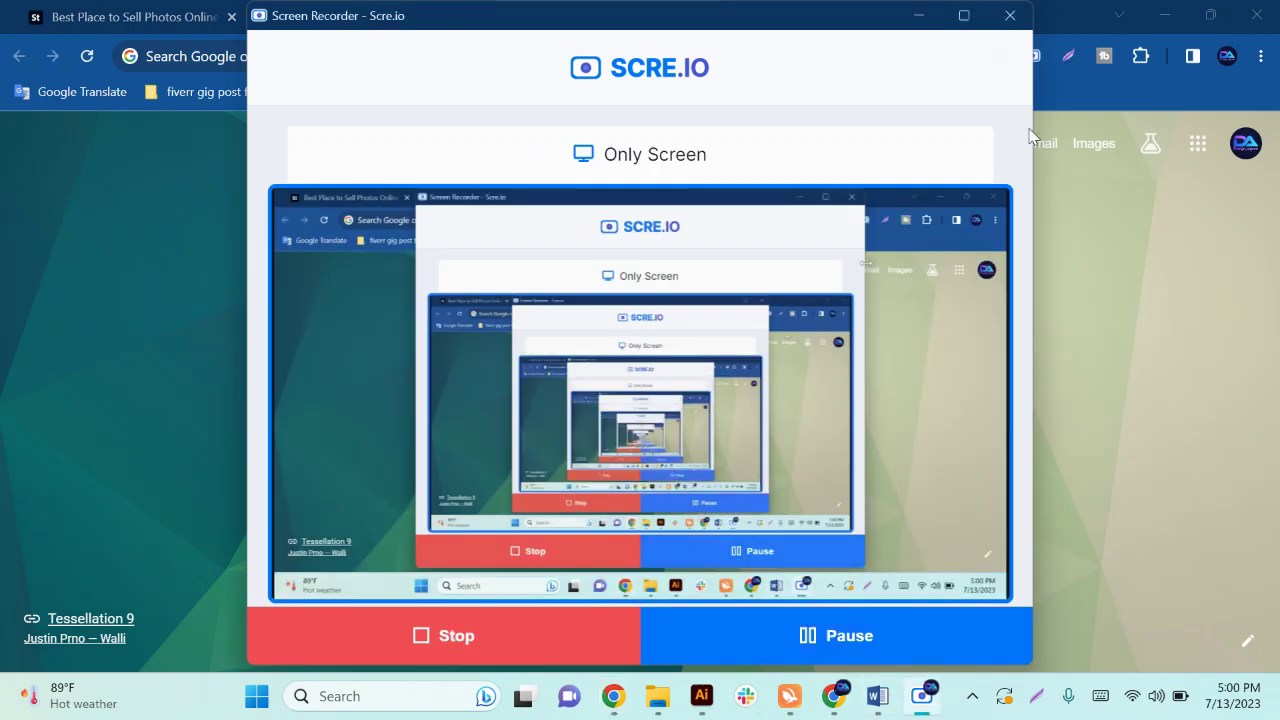
{"action": "left_click", "coordinate": [919, 15]}
{"action": "left_click", "coordinate": [1163, 15]}
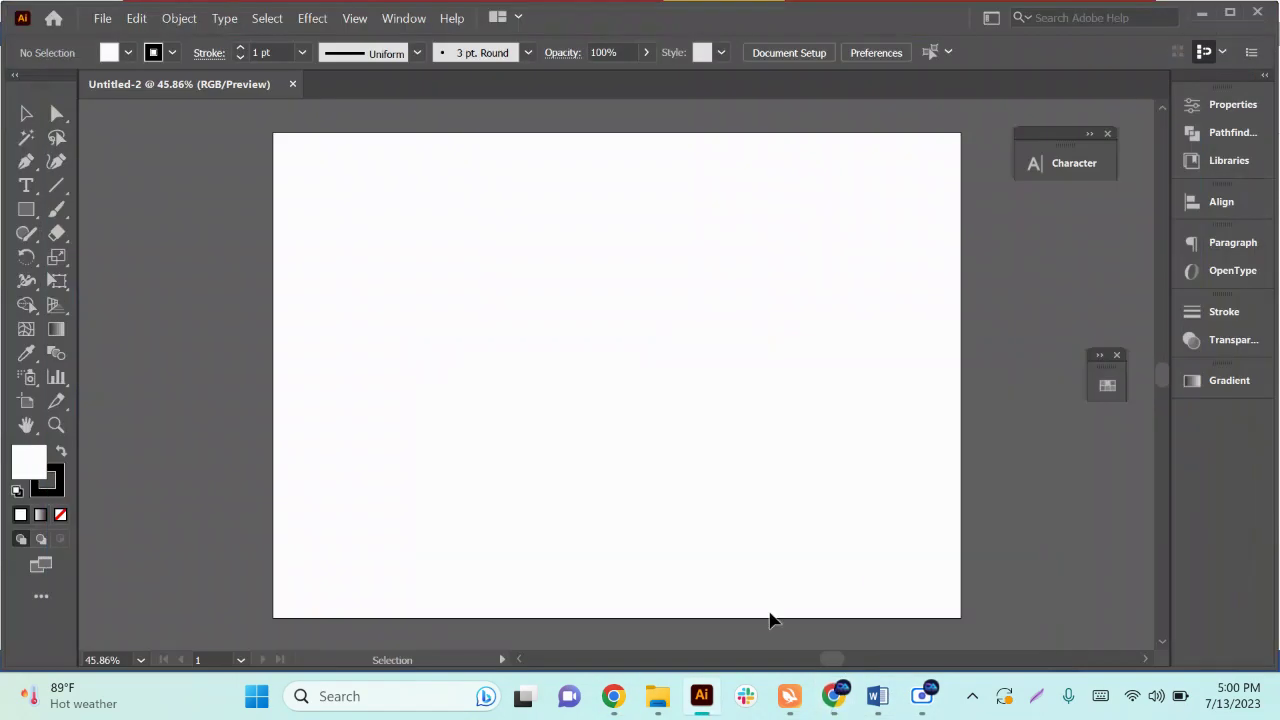
- In Word, copy the topic 'Different Dotted Spiral' from row 25 of the class module table
{"action": "left_click", "coordinate": [877, 696]}
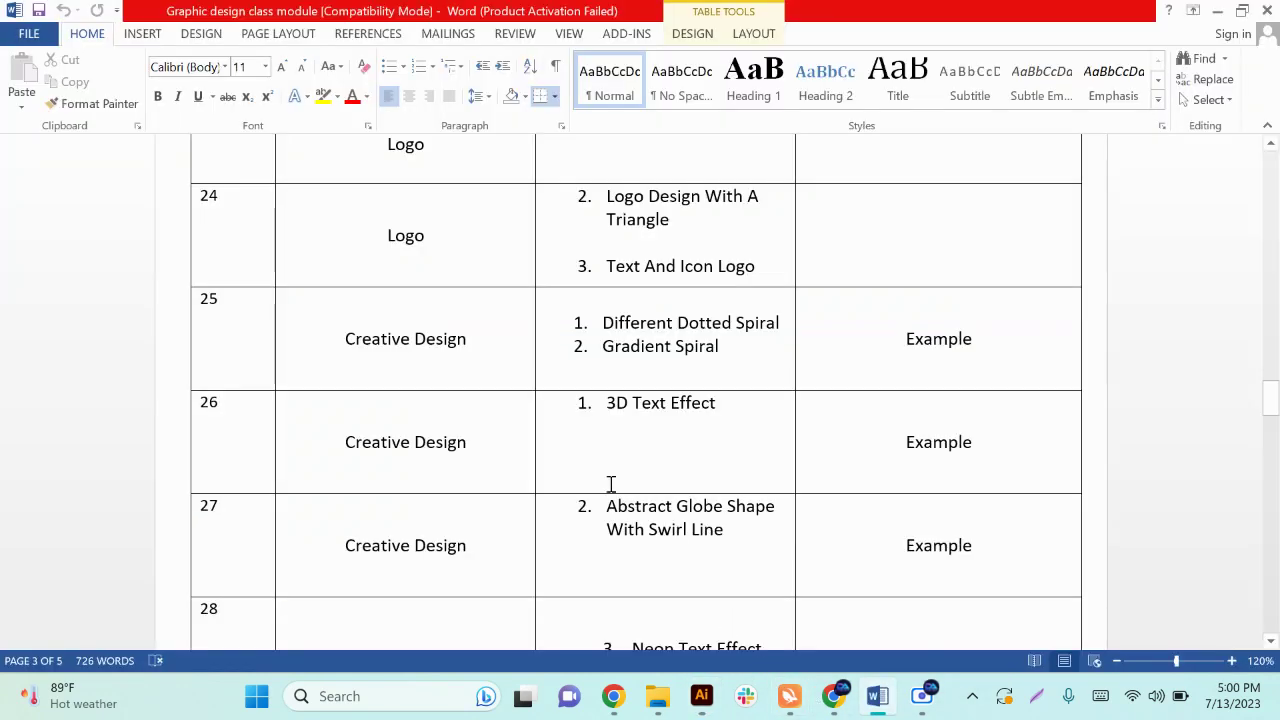
{"action": "left_click_drag", "start_coordinate": [606, 322], "coordinate": [776, 322]}
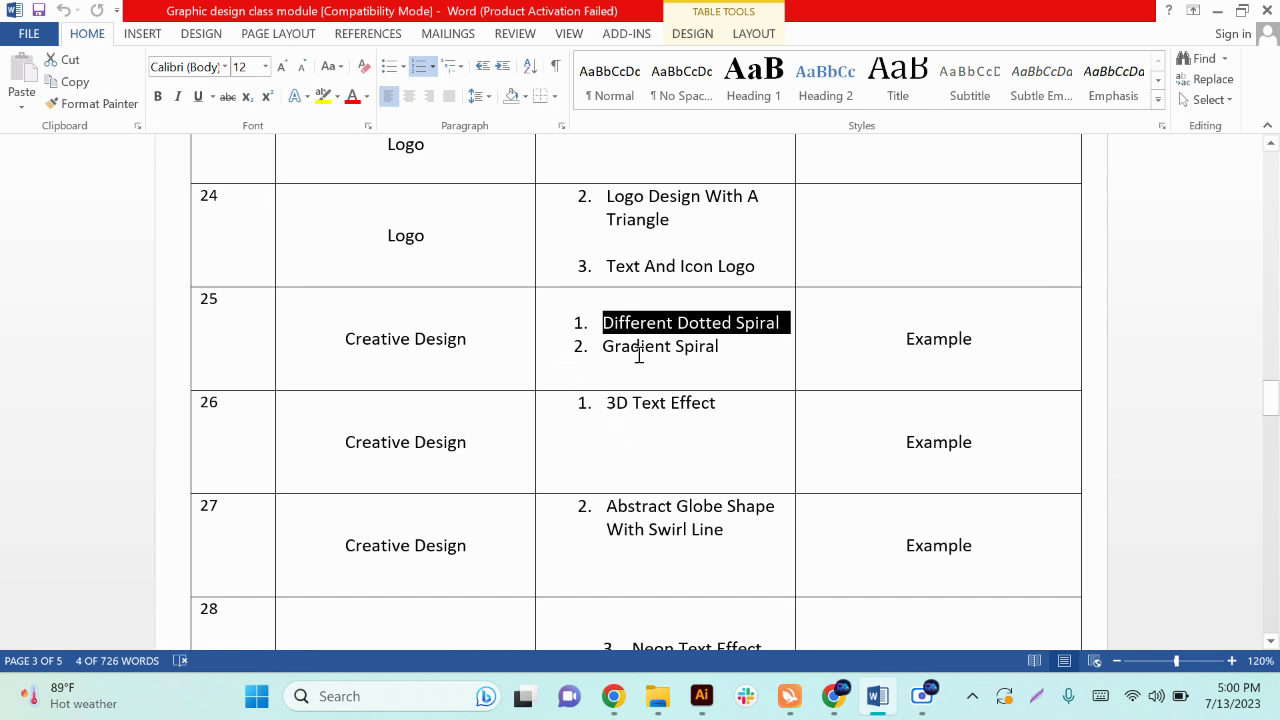
{"action": "left_click", "coordinate": [668, 322]}
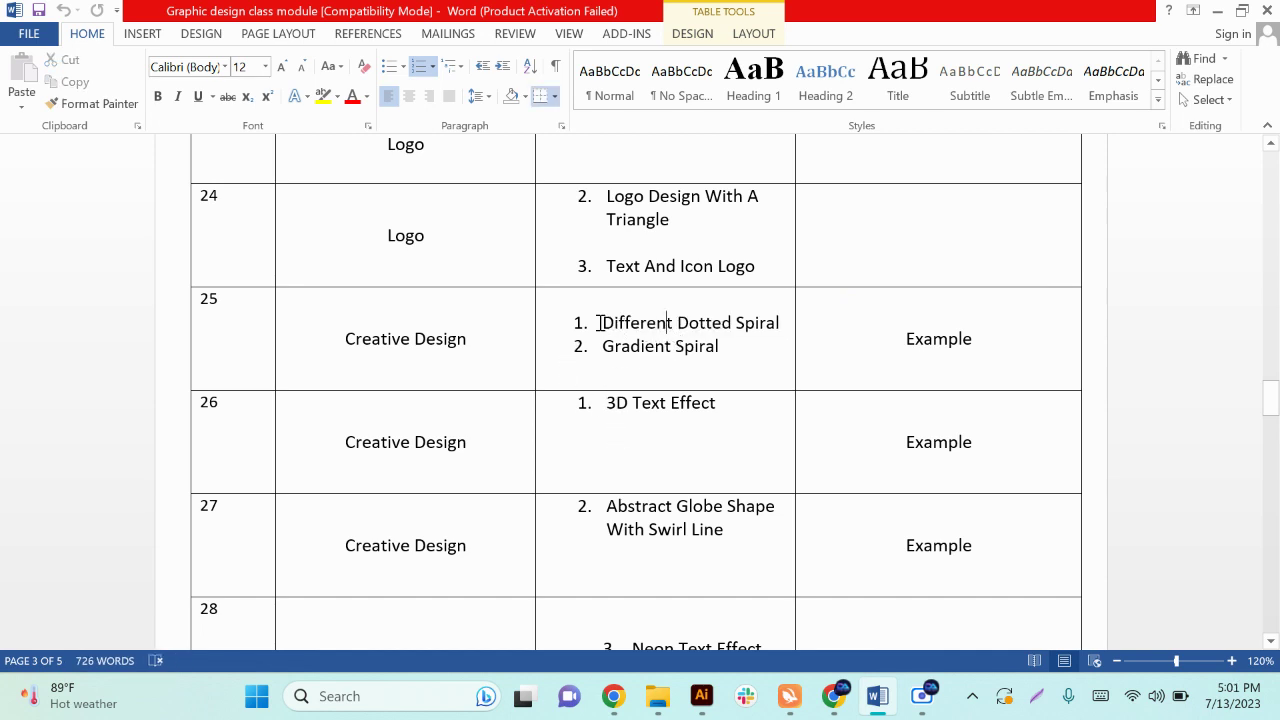
{"action": "mouse_move", "coordinate": [615, 322]}
{"action": "left_mouse_down"}
{"action": "mouse_move", "coordinate": [776, 322]}
{"action": "mouse_move", "coordinate": [638, 332]}
{"action": "left_mouse_up"}
{"action": "left_click", "coordinate": [745, 322]}
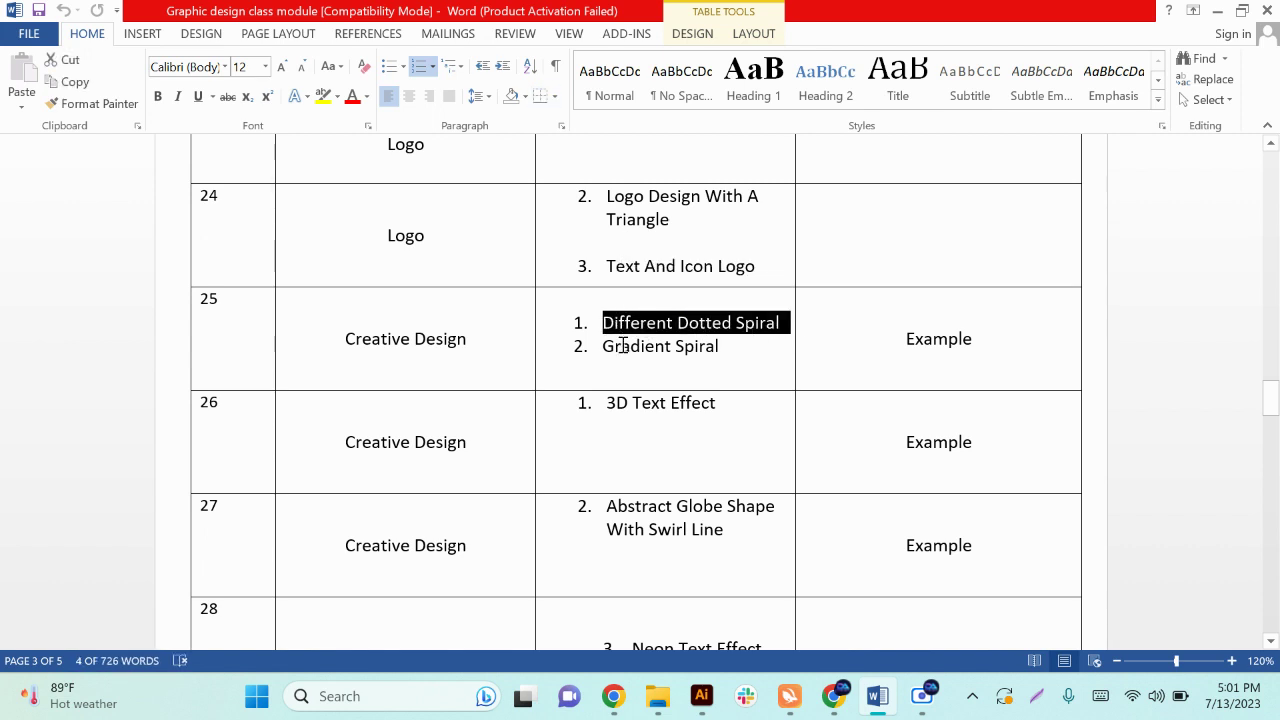
- Google-search 'Dotted Spiral' in Chrome, pasting the topic and trimming the leading words
{"action": "left_click", "coordinate": [838, 697]}
{"action": "left_click", "coordinate": [620, 424]}
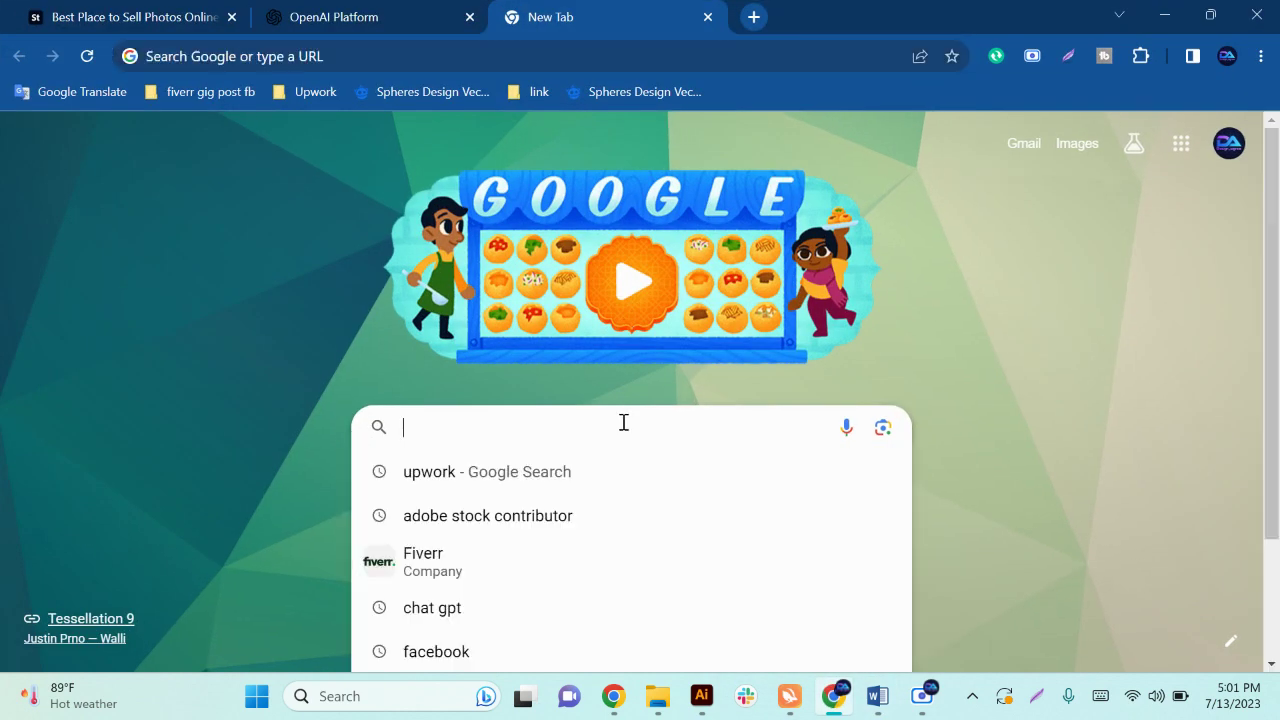
{"action": "key", "text": "ctrl+v"}
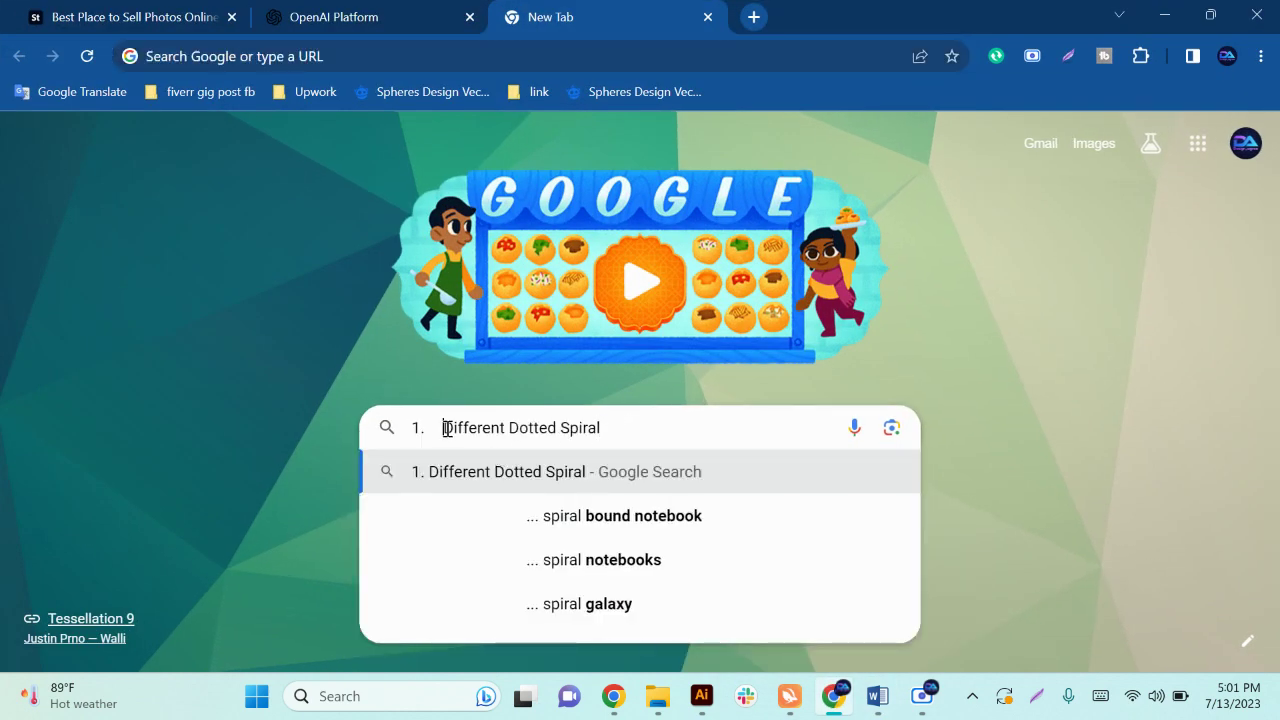
{"action": "left_click_drag", "start_coordinate": [506, 428], "coordinate": [367, 438]}
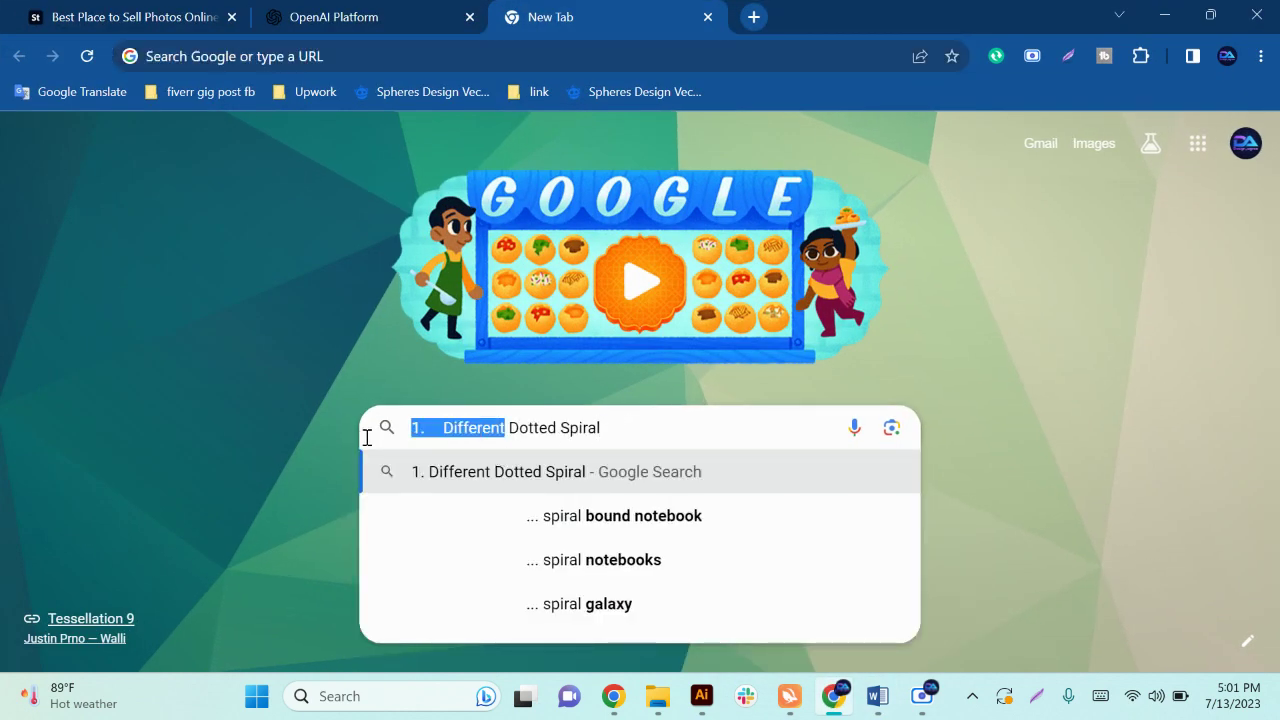
{"action": "key", "text": "BackSpace"}
{"action": "key", "text": "Return"}
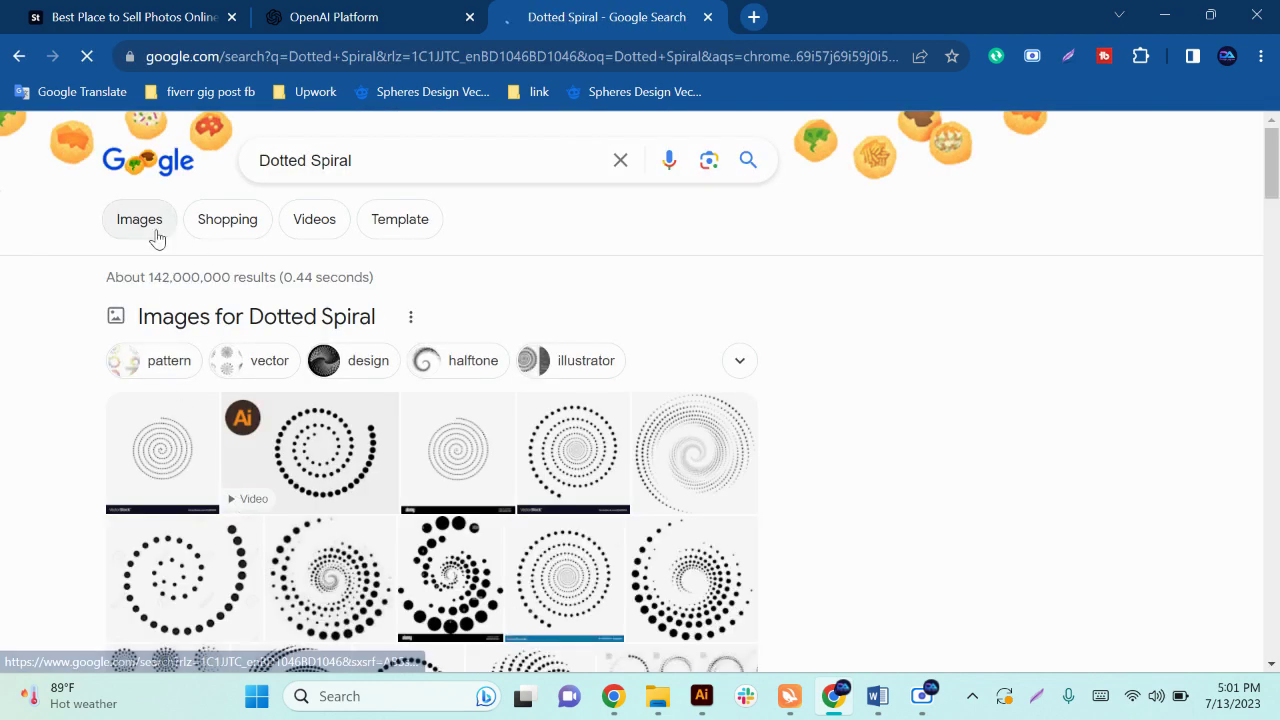
- Show image results and preview the Freepik dotted spiral
{"action": "left_click", "coordinate": [157, 237]}
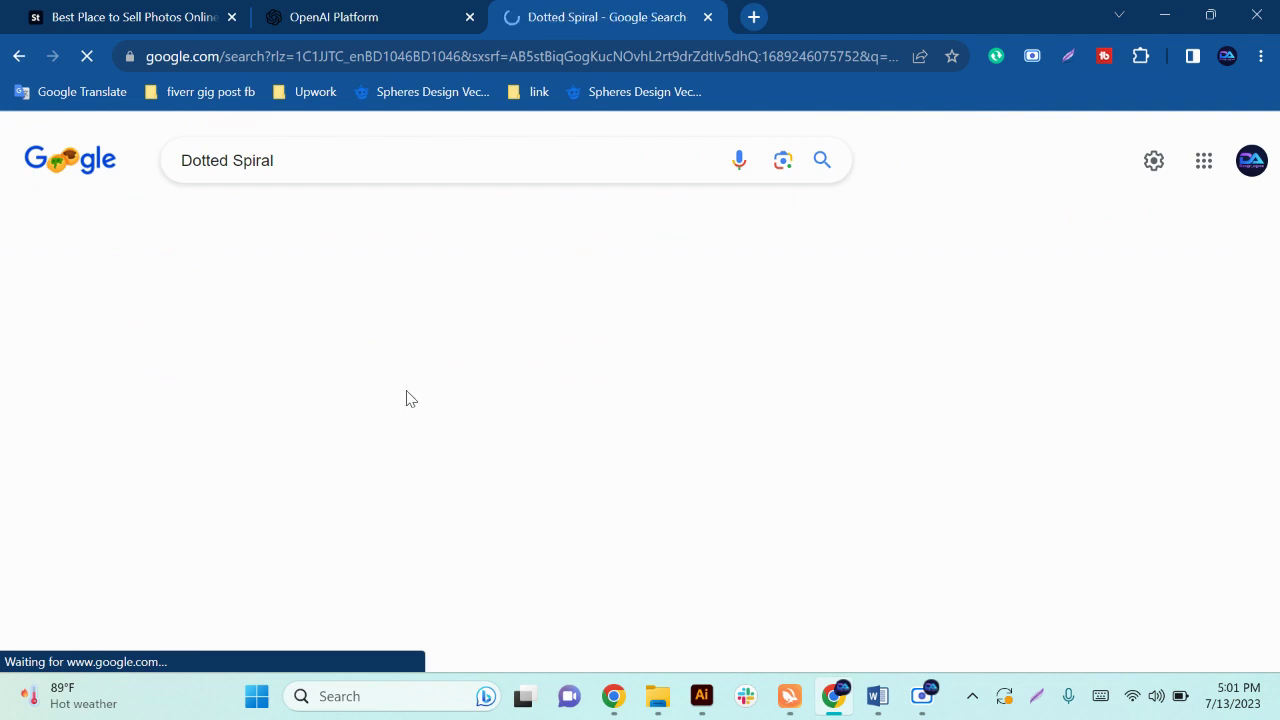
{"action": "scroll", "coordinate": [380, 445], "scroll_direction": "down", "scroll_amount": 1}
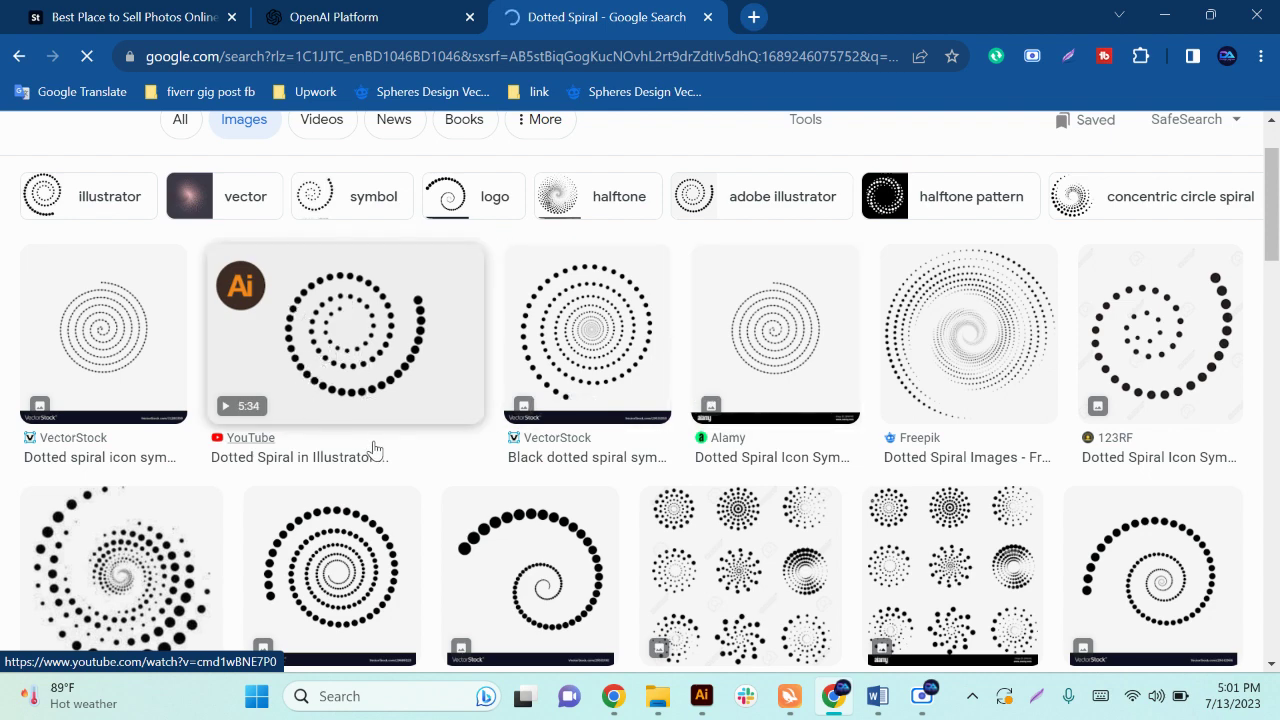
{"action": "scroll", "coordinate": [375, 450], "scroll_direction": "down", "scroll_amount": 1}
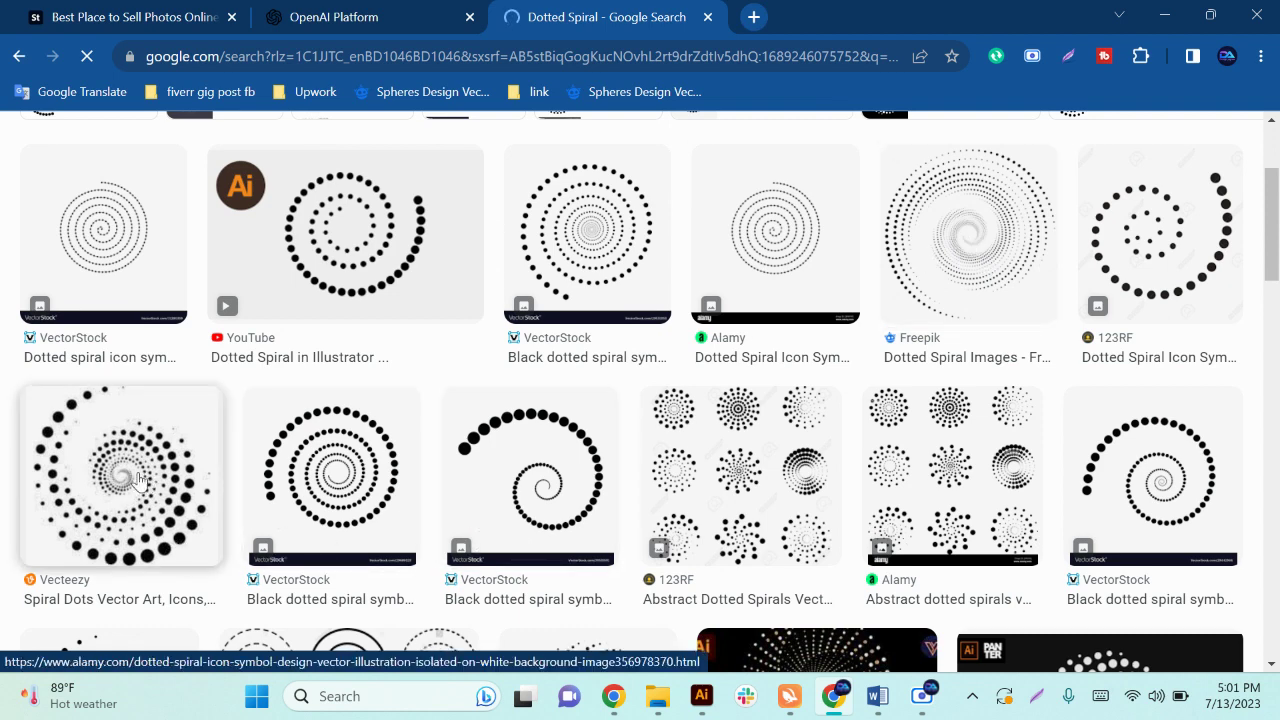
{"action": "scroll", "coordinate": [95, 532], "scroll_direction": "down", "scroll_amount": 2}
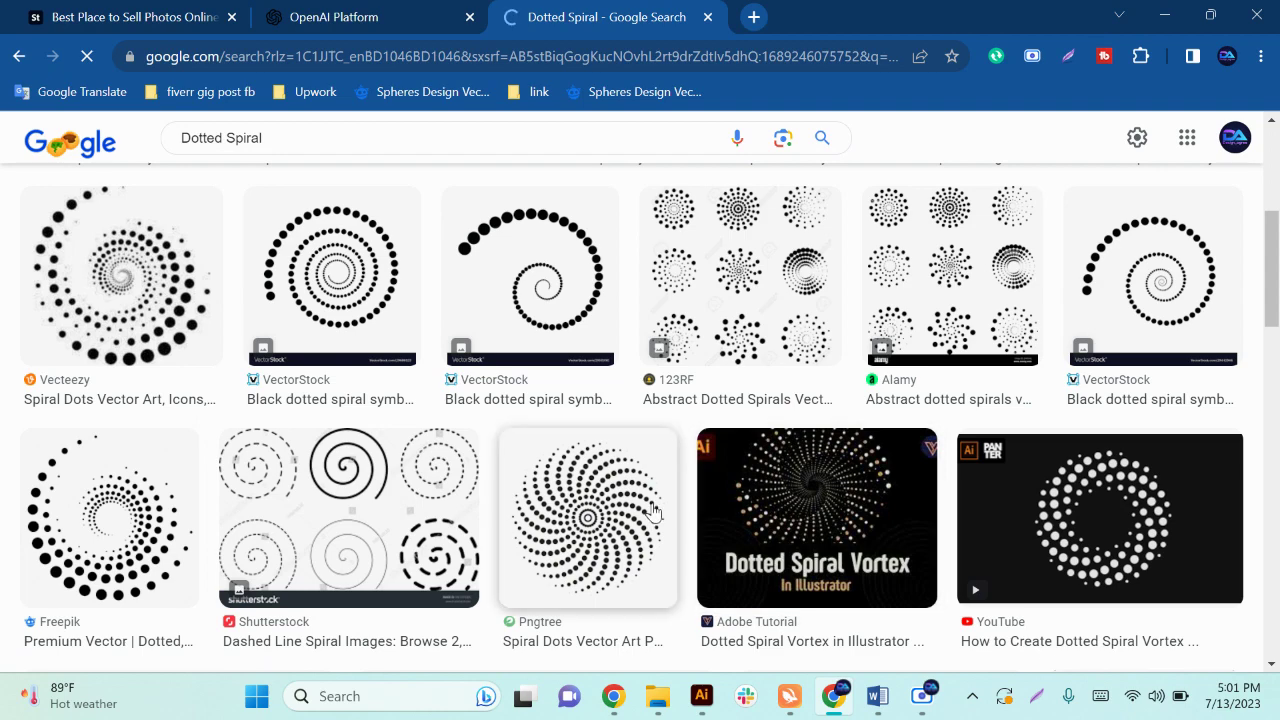
{"action": "scroll", "coordinate": [838, 335], "scroll_direction": "down", "scroll_amount": 2}
{"action": "scroll", "coordinate": [1066, 400], "scroll_direction": "down", "scroll_amount": 2}
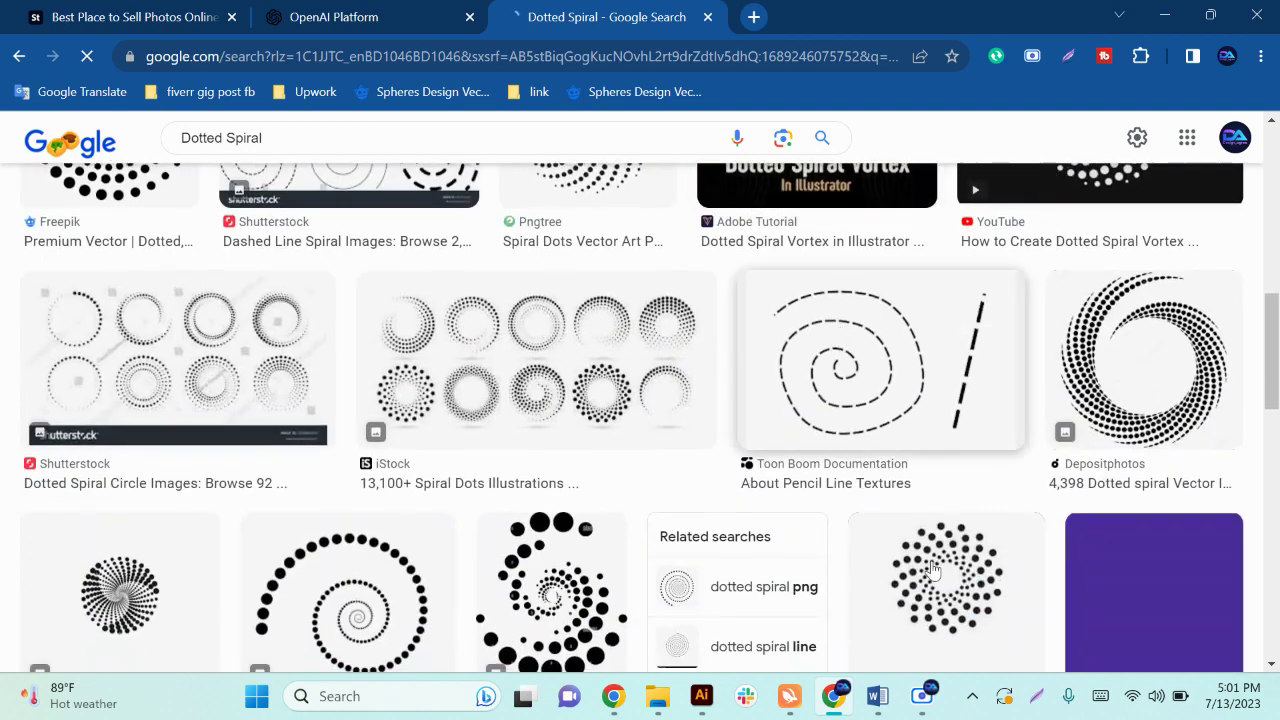
{"action": "scroll", "coordinate": [1066, 400], "scroll_direction": "down", "scroll_amount": 2}
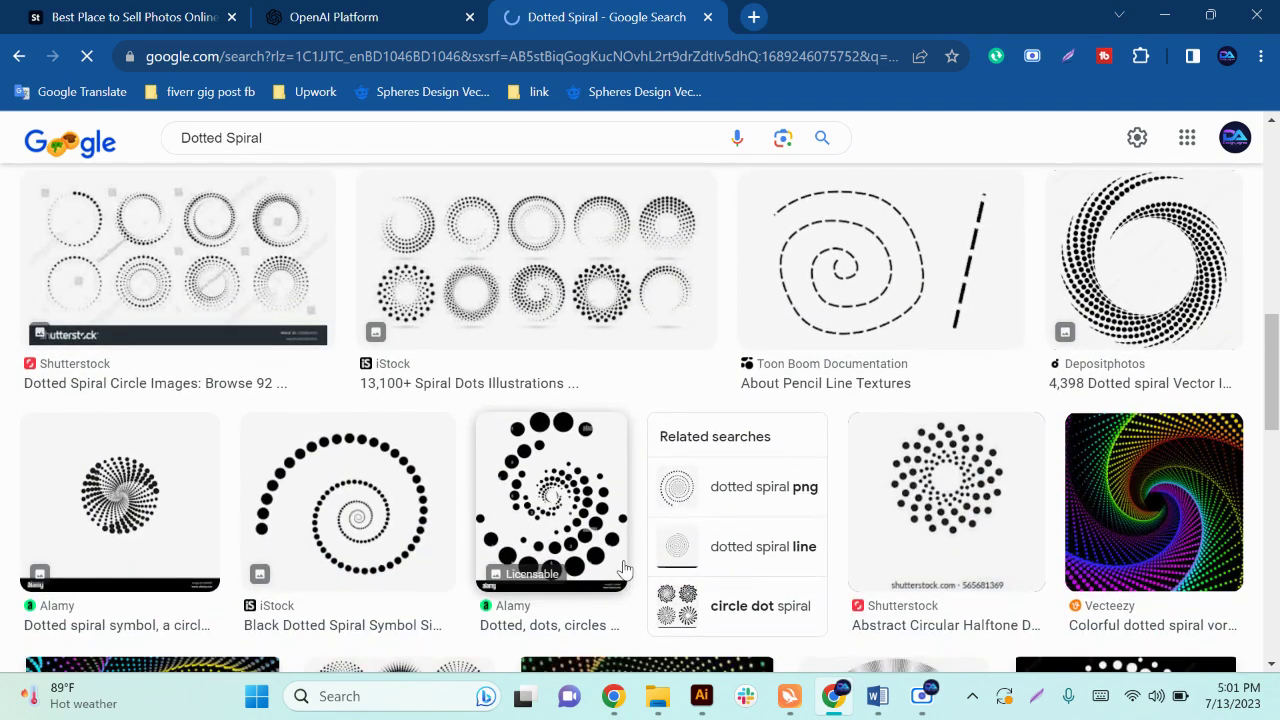
{"action": "scroll", "coordinate": [490, 540], "scroll_direction": "up", "scroll_amount": 3}
{"action": "scroll", "coordinate": [490, 540], "scroll_direction": "up", "scroll_amount": 2}
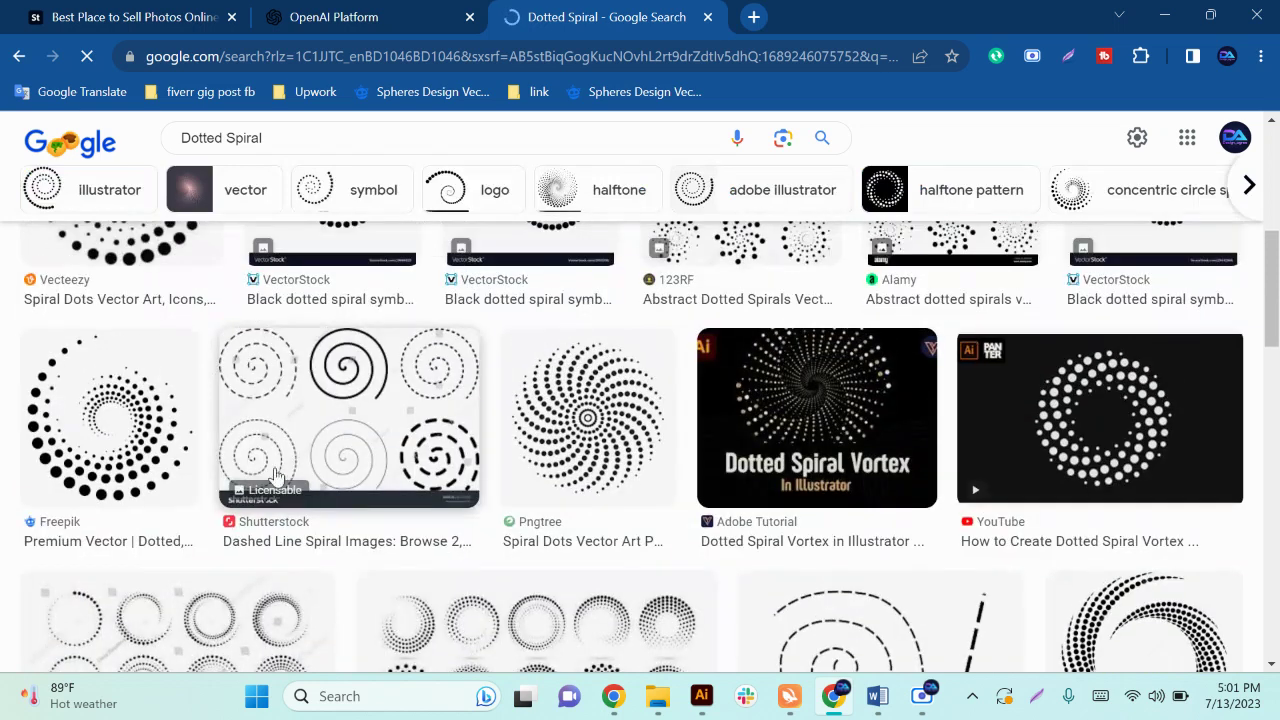
{"action": "left_click", "coordinate": [155, 444]}
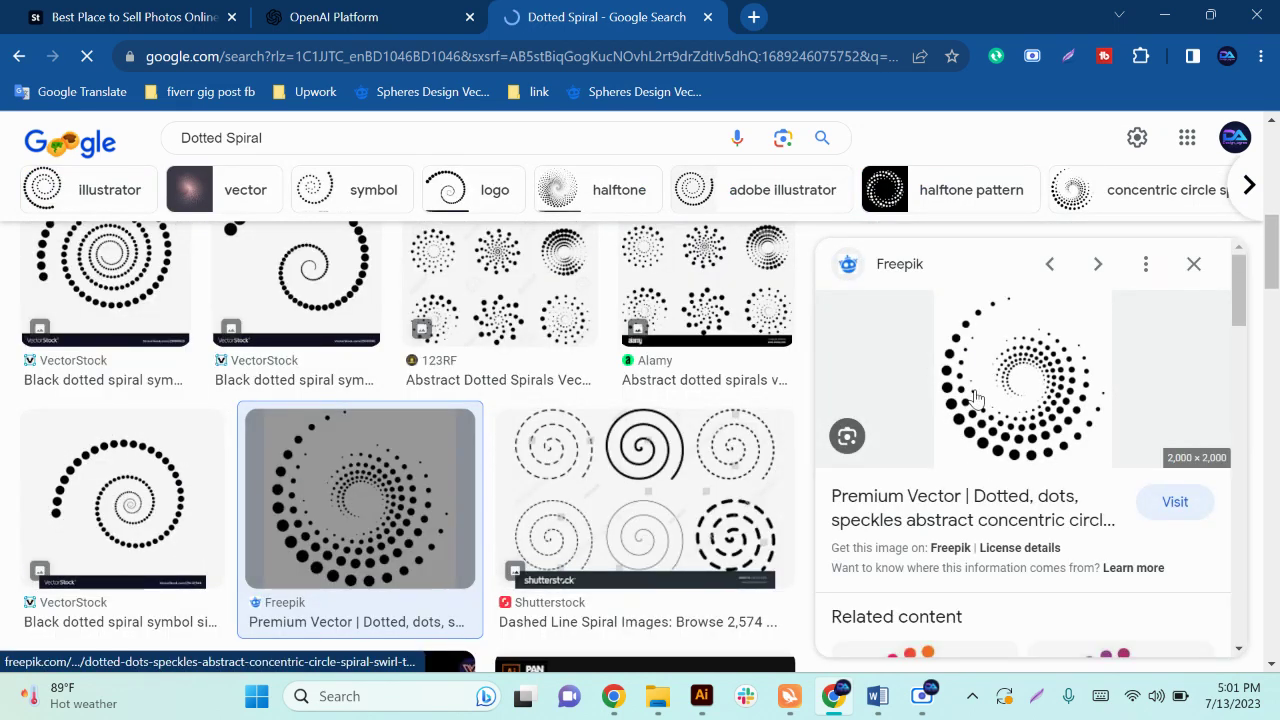
- Back in Illustrator, draw a 226 × 226 pt circle with the Ellipse Tool
{"action": "left_click", "coordinate": [701, 696]}
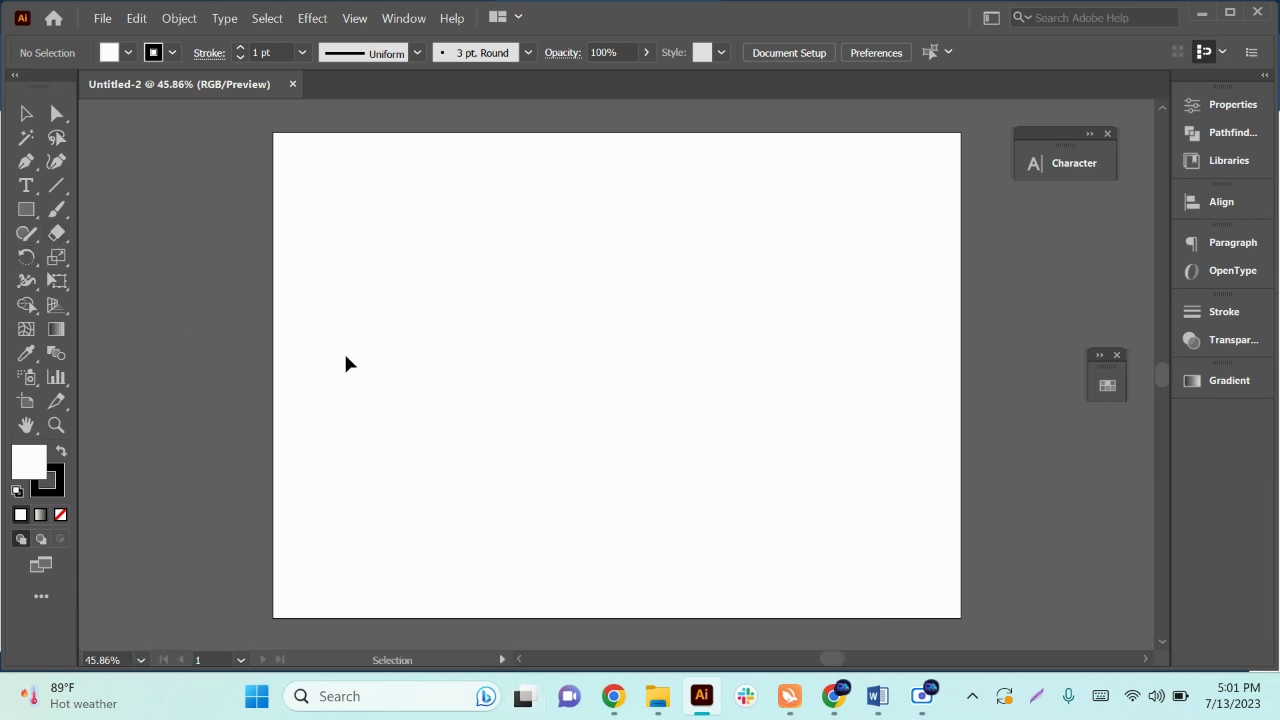
{"action": "right_click", "coordinate": [26, 209]}
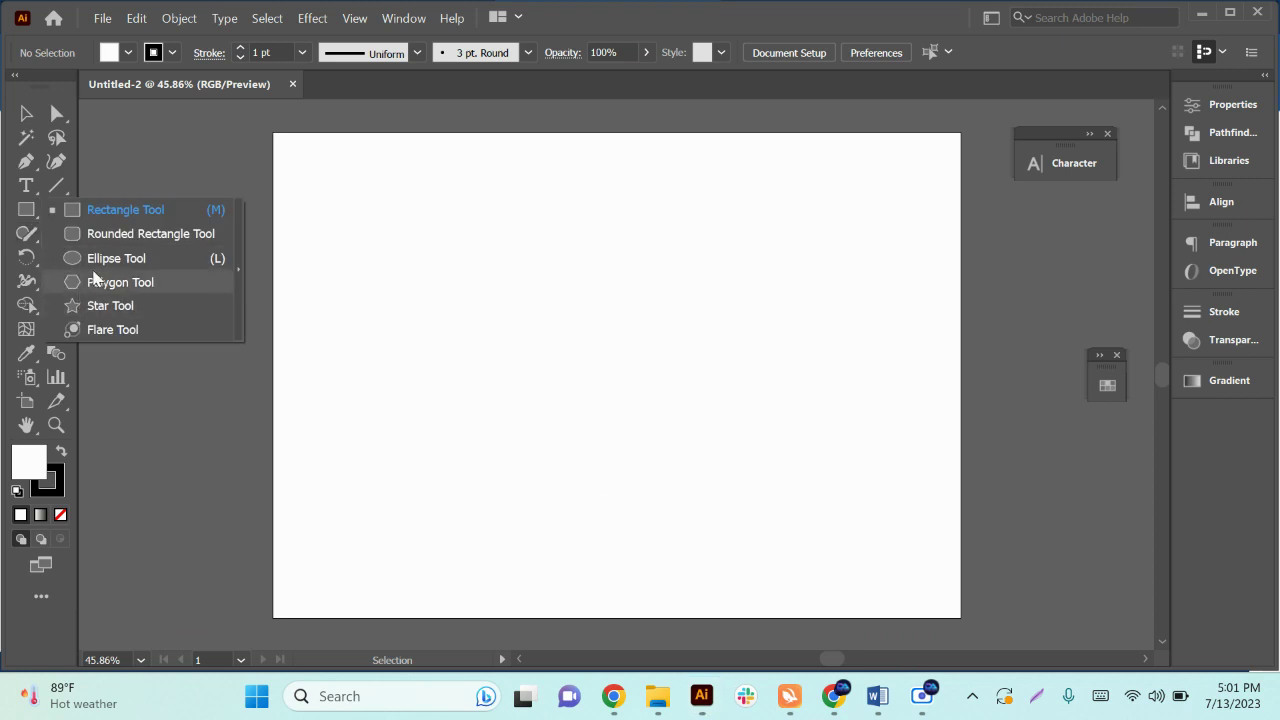
{"action": "left_click", "coordinate": [116, 258]}
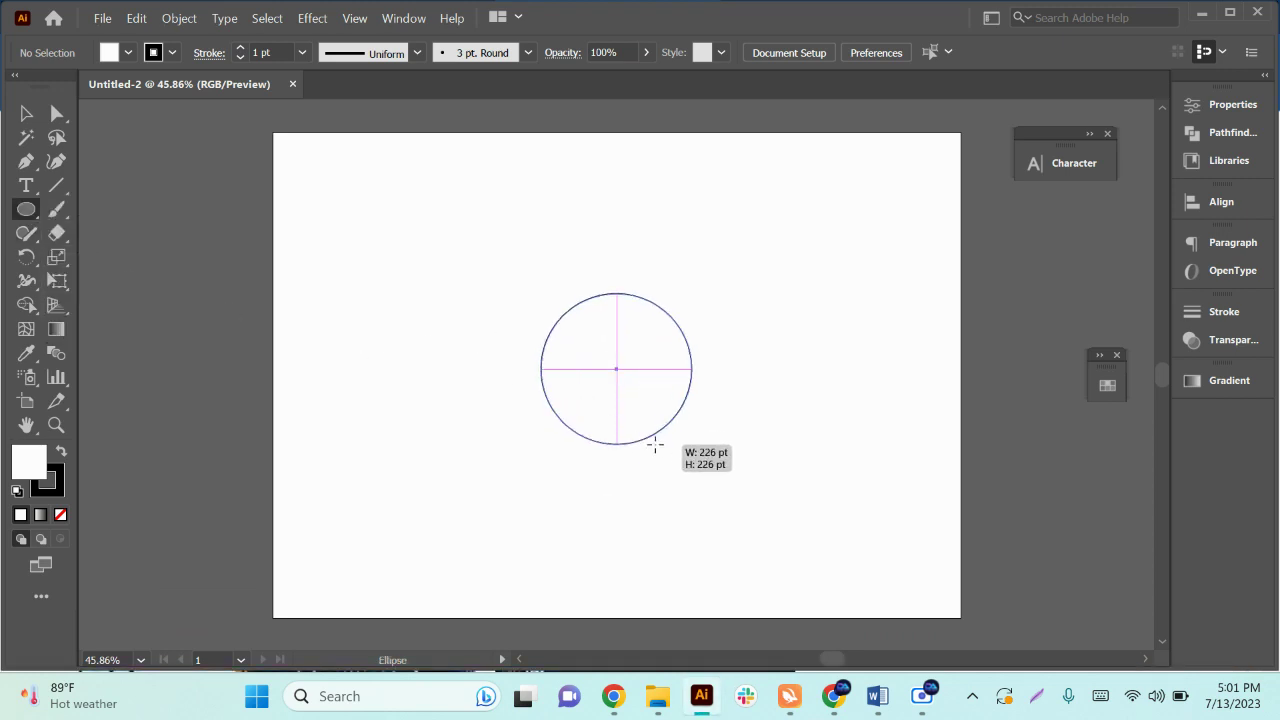
{"action": "left_click_drag", "start_coordinate": [616, 371], "coordinate": [652, 440]}
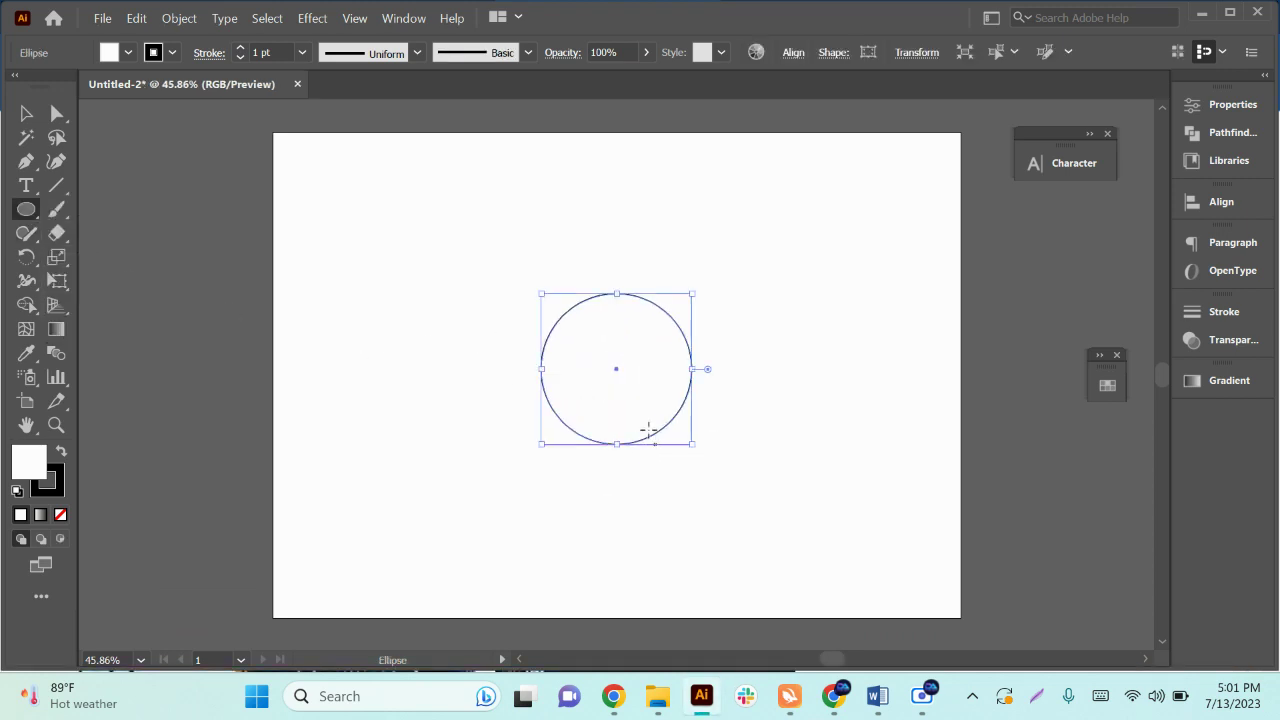
- Remove the circle's fill
{"action": "left_click", "coordinate": [128, 52]}
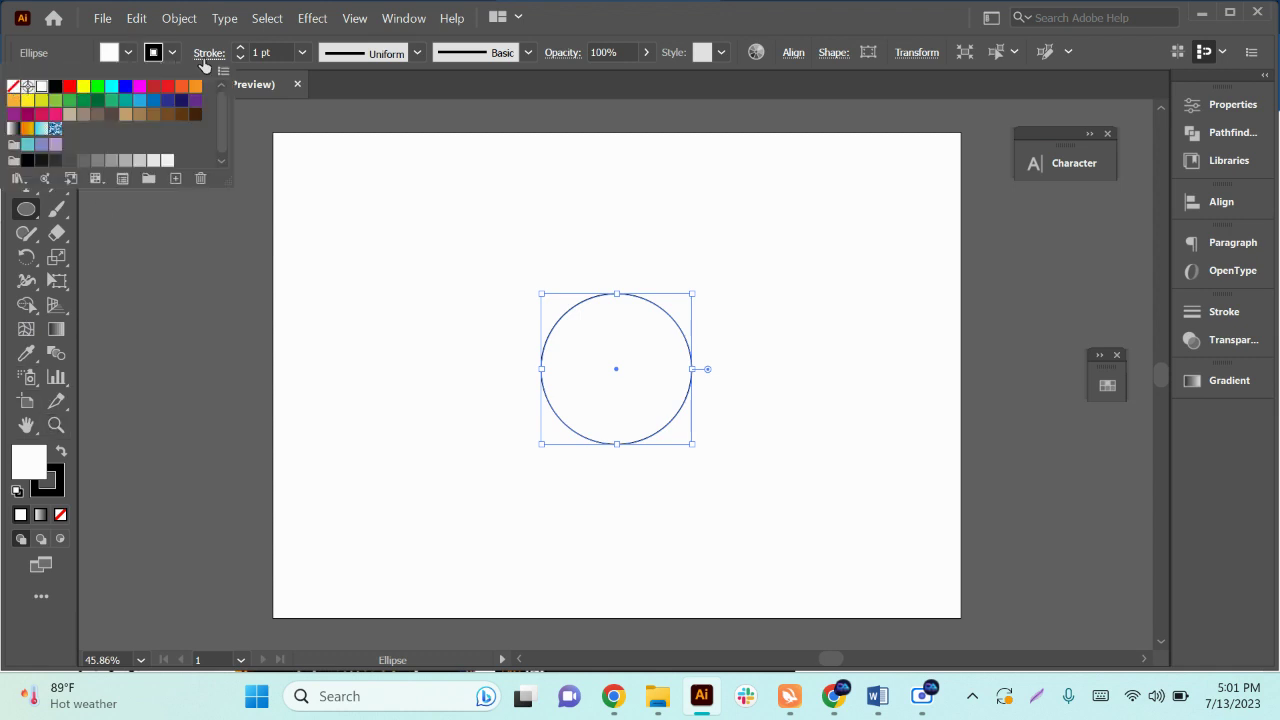
{"action": "scroll", "coordinate": [267, 51], "scroll_direction": "up", "scroll_amount": 2}
{"action": "scroll", "coordinate": [267, 55], "scroll_direction": "up", "scroll_amount": 2}
{"action": "scroll", "coordinate": [267, 55], "scroll_direction": "up", "scroll_amount": 2}
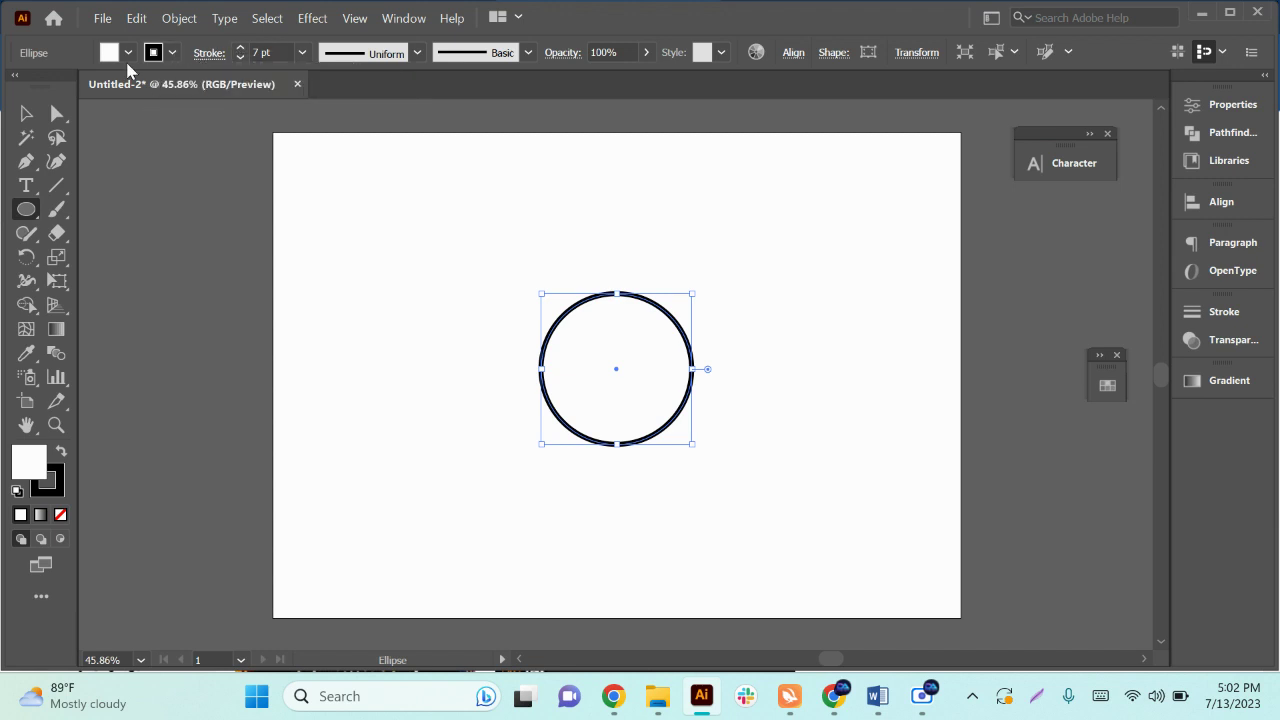
{"action": "left_click", "coordinate": [128, 52]}
{"action": "left_click", "coordinate": [14, 88]}
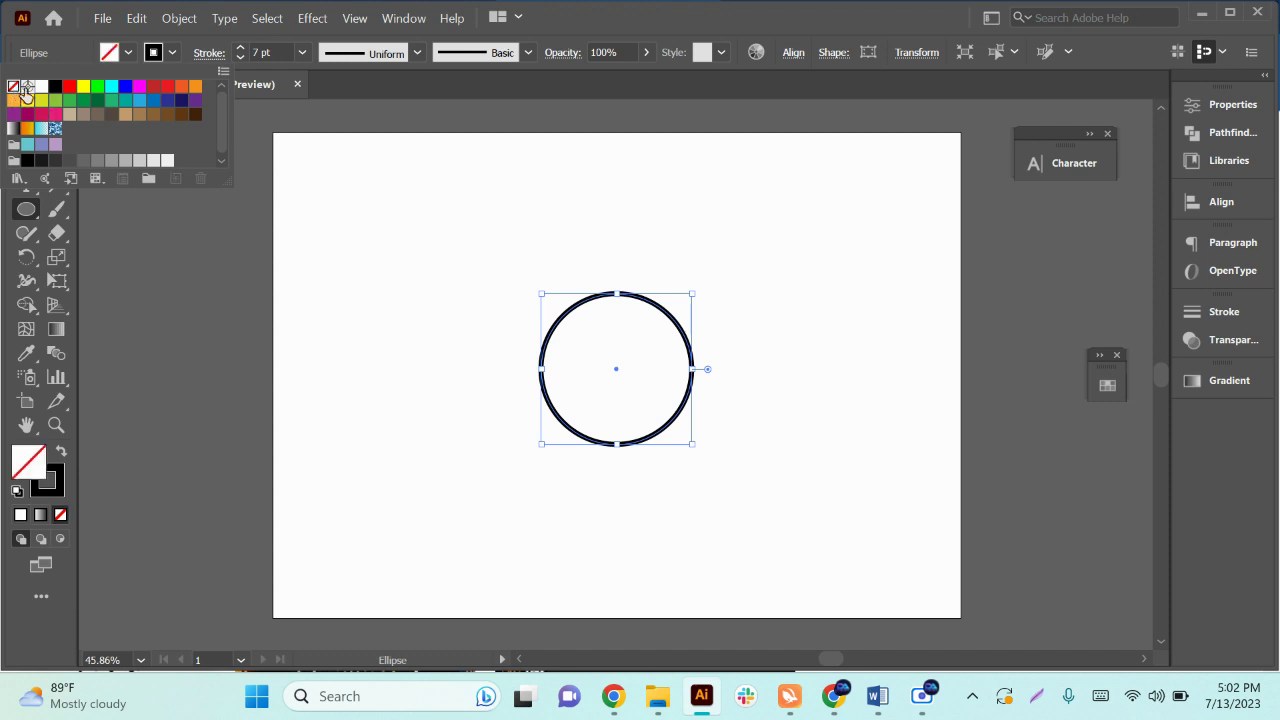
- Give the outline a 7 pt dashed stroke with round caps and a 12 pt dash
{"action": "left_click", "coordinate": [208, 53]}
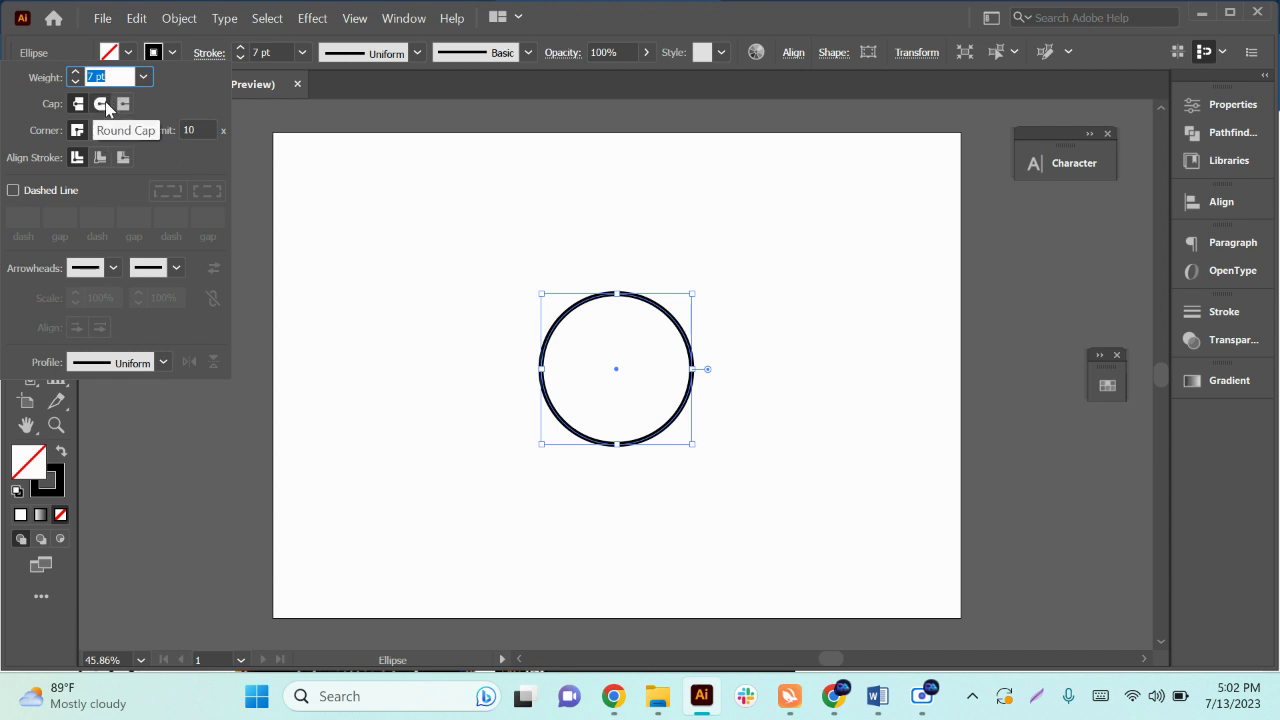
{"action": "left_click", "coordinate": [13, 190]}
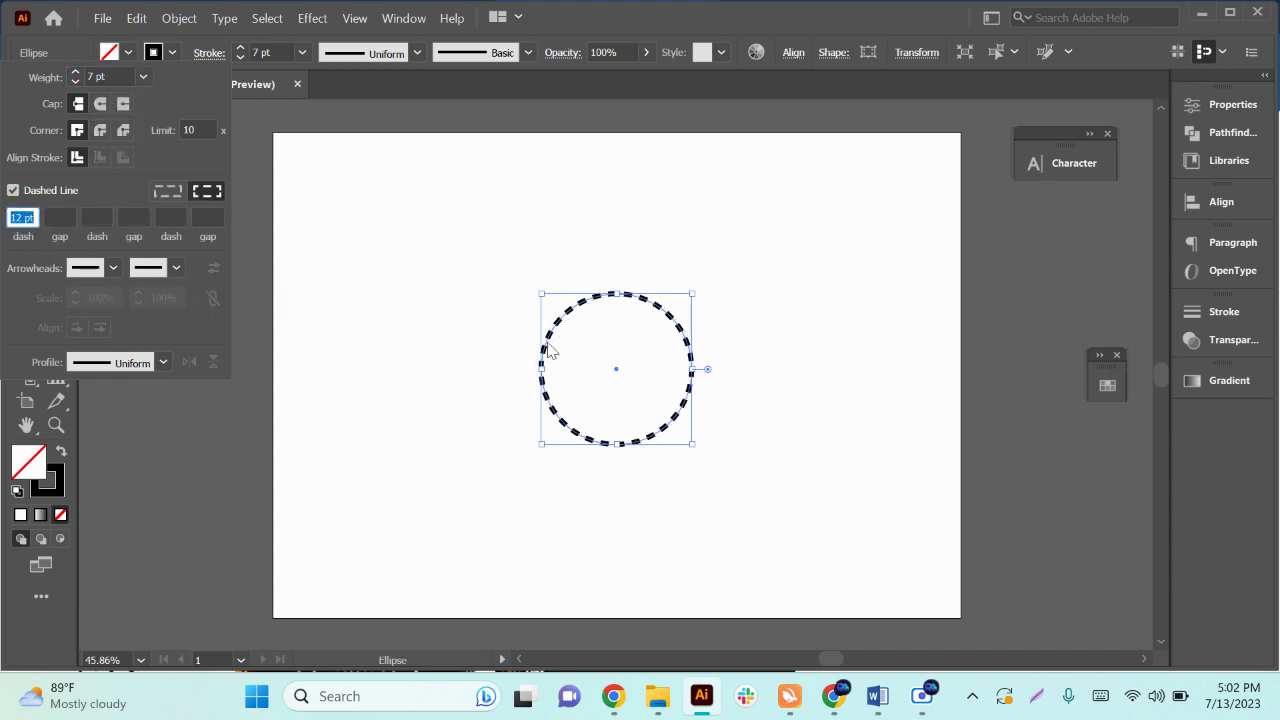
{"action": "left_click", "coordinate": [102, 104]}
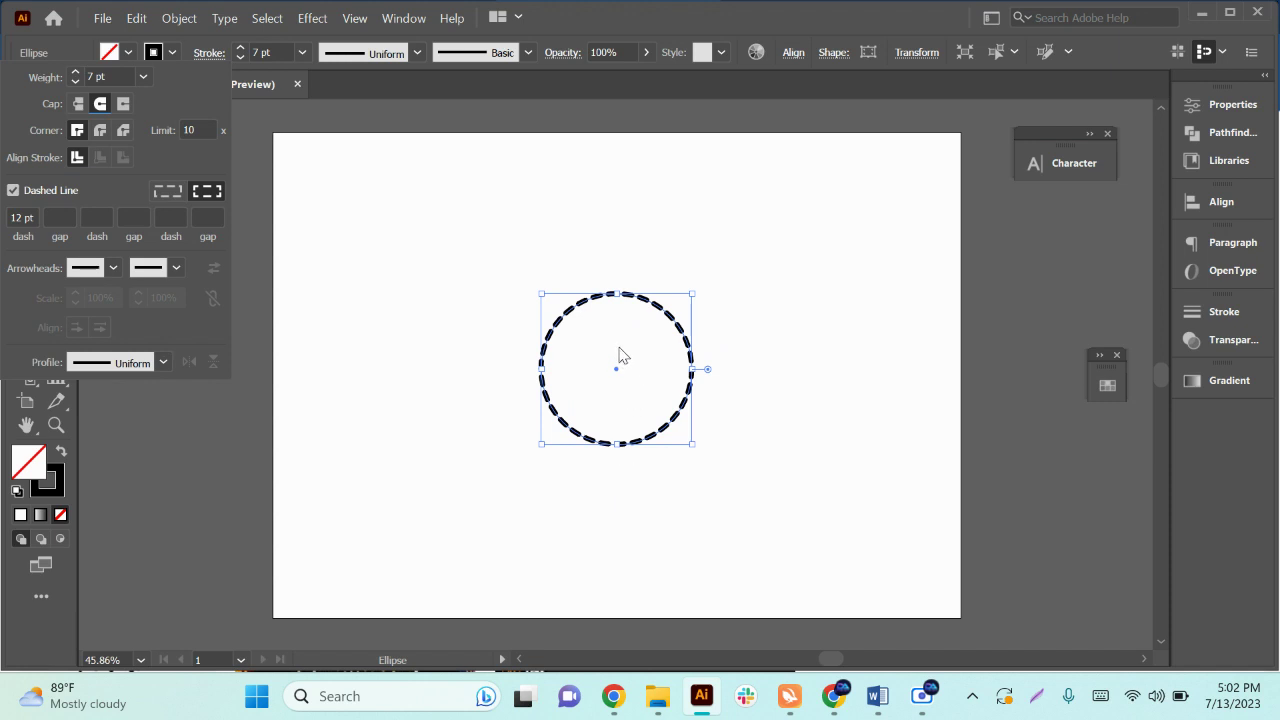
{"action": "left_click", "coordinate": [33, 217]}
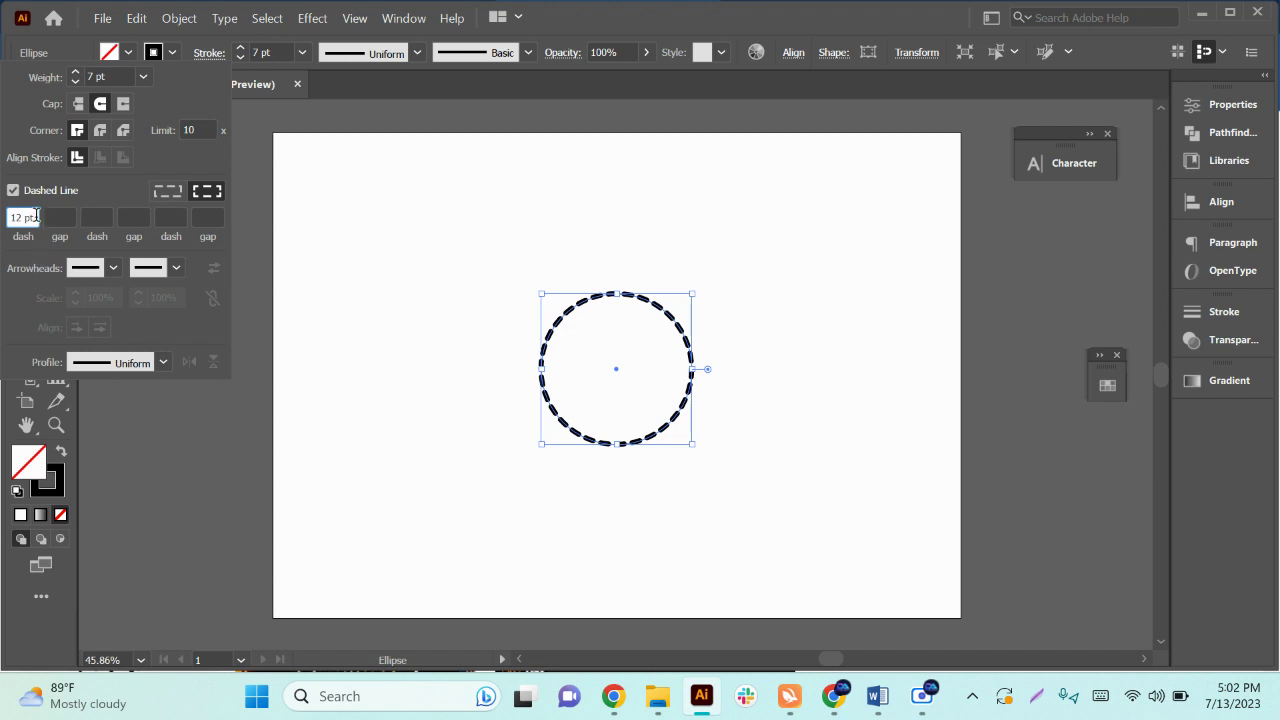
- Set the dash to 0 pt and the gap to 16 pt to form round dots
{"action": "left_click_drag", "start_coordinate": [36, 217], "coordinate": [3, 218]}
{"action": "key", "text": "BackSpace"}
{"action": "key", "text": "Return"}
{"action": "scroll", "coordinate": [707, 397], "scroll_direction": "up", "scroll_amount": 1}
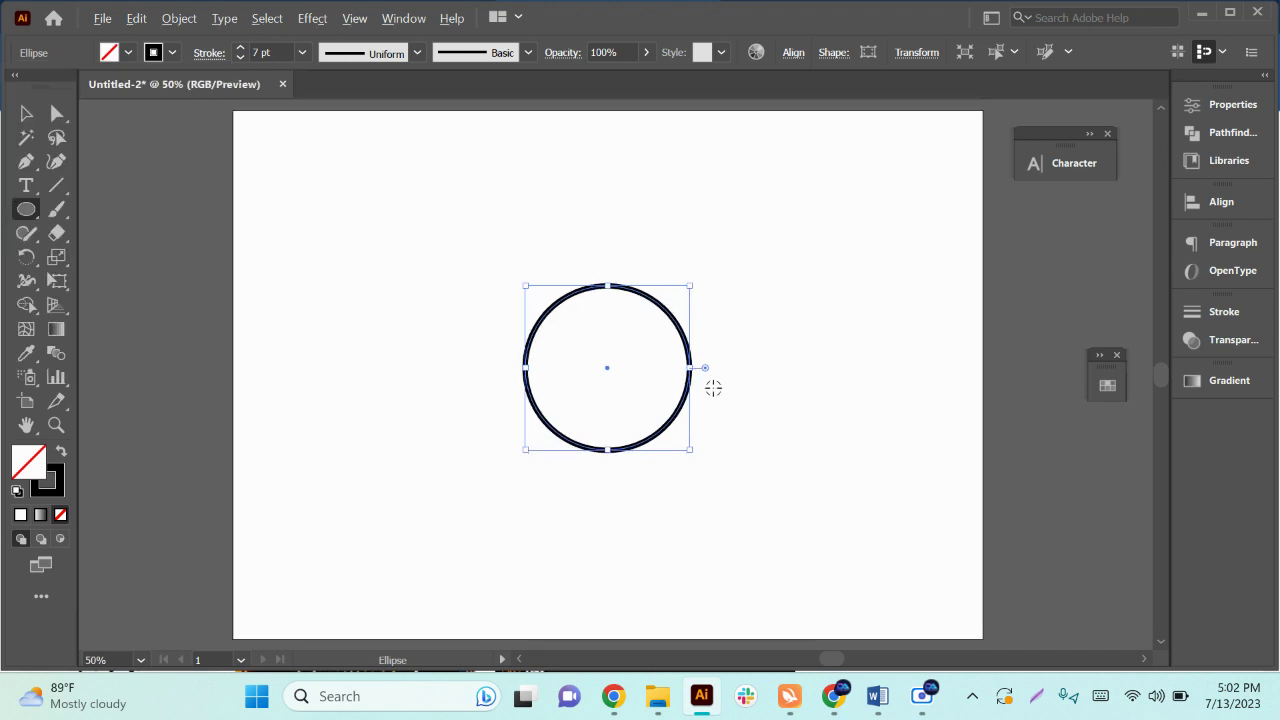
{"action": "left_click", "coordinate": [205, 52]}
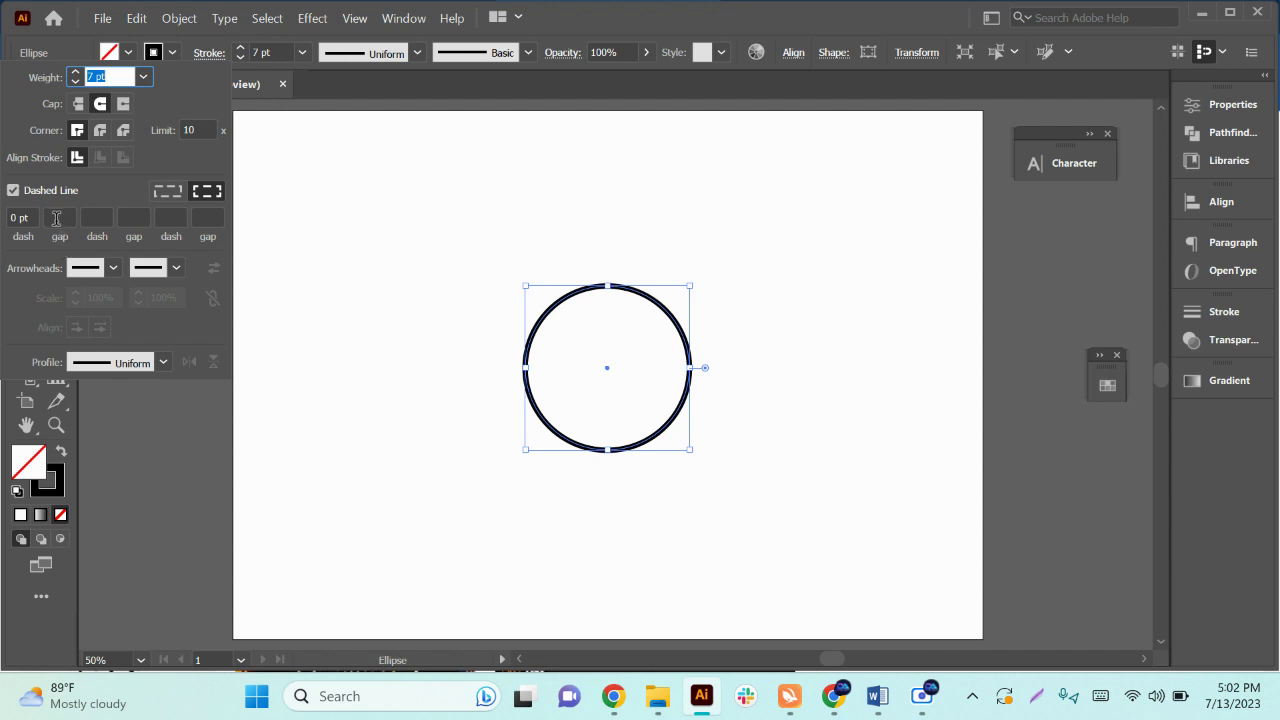
{"action": "left_click", "coordinate": [58, 217]}
{"action": "type", "text": "10"}
{"action": "key", "text": "Return"}
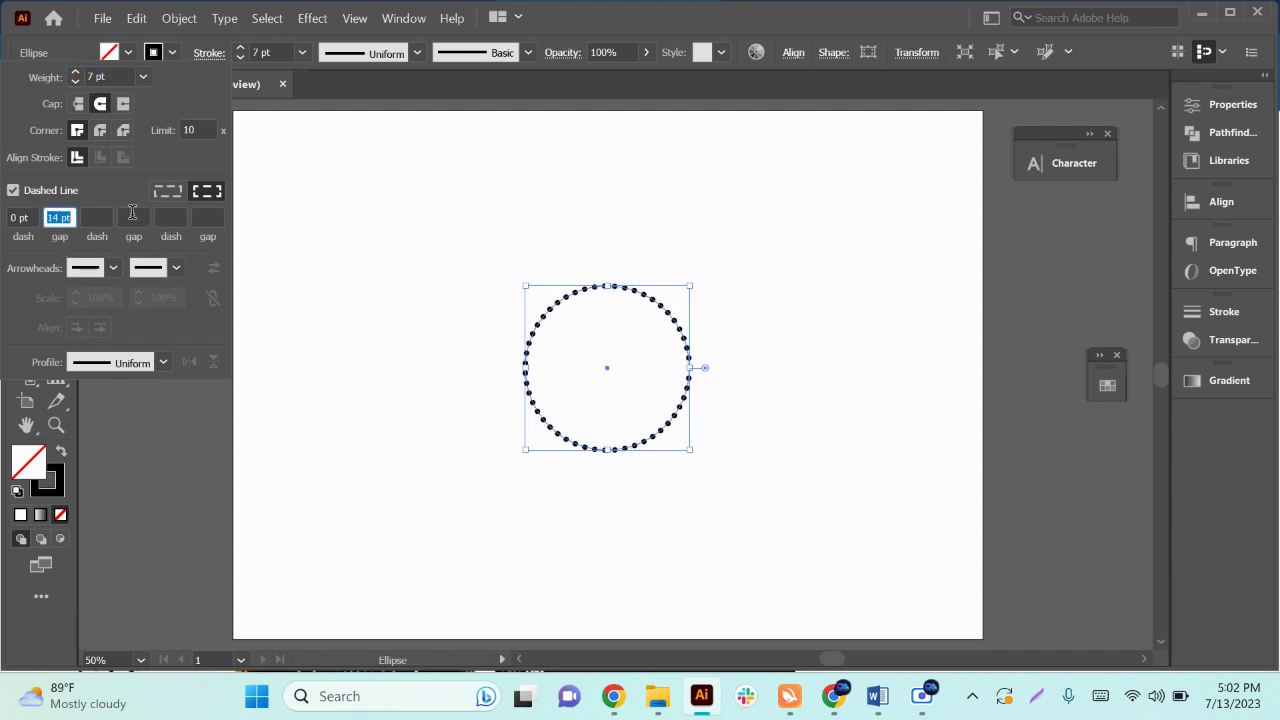
{"action": "key", "text": "Up"}
{"action": "key", "text": "Down"}
{"action": "key", "text": "Up"}
{"action": "key", "text": "Up"}
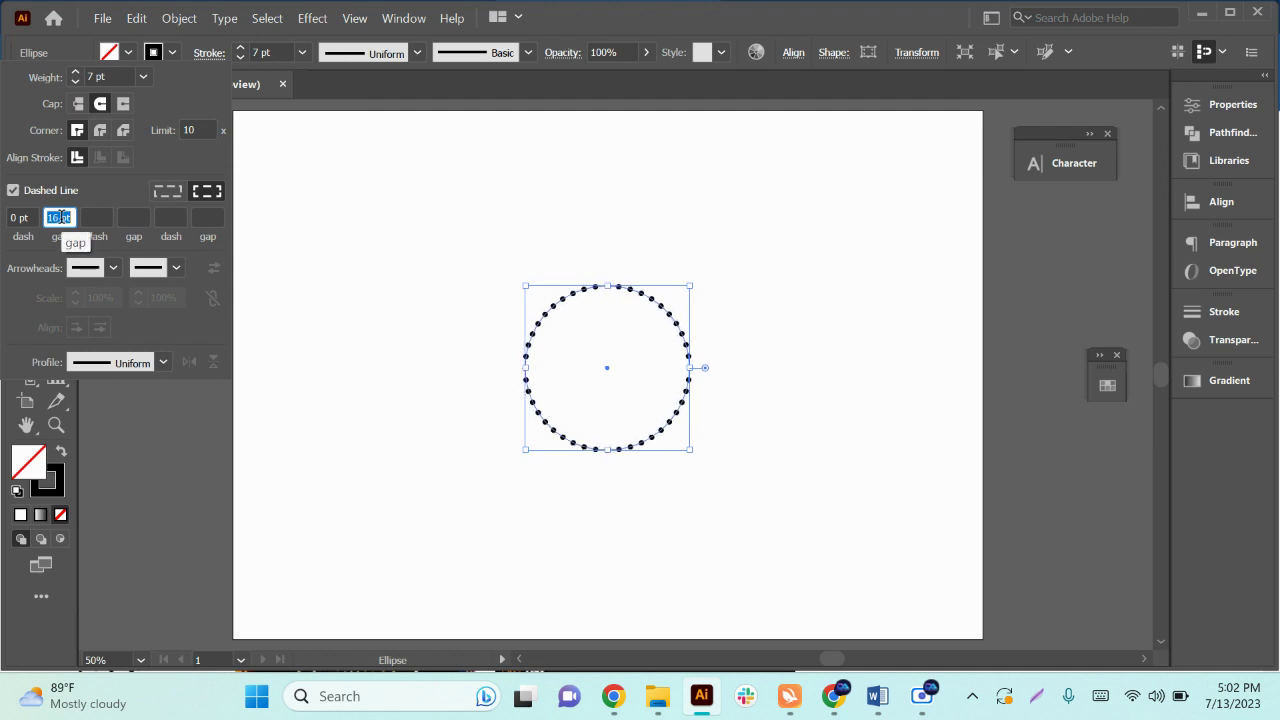
{"action": "key", "text": "Return"}
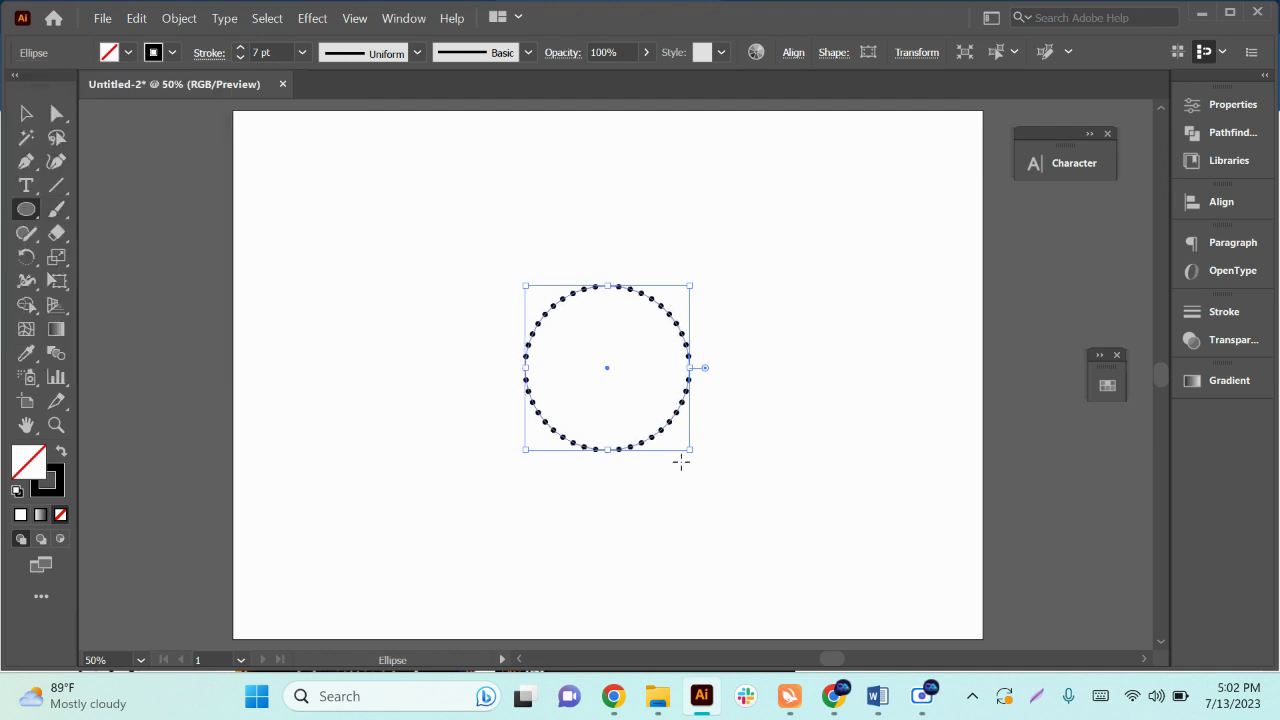
- Reselect the dotted circle and set its stroke weight to 9 pt
{"action": "left_click", "coordinate": [755, 445]}
{"action": "left_click", "coordinate": [705, 388]}
{"action": "key", "text": "v"}
{"action": "key", "text": "ctrl+1"}
{"action": "left_click", "coordinate": [750, 450]}
{"action": "mouse_move", "coordinate": [708, 404]}
{"action": "left_mouse_down"}
{"action": "mouse_move", "coordinate": [808, 471]}
{"action": "mouse_move", "coordinate": [491, 380]}
{"action": "left_mouse_up"}
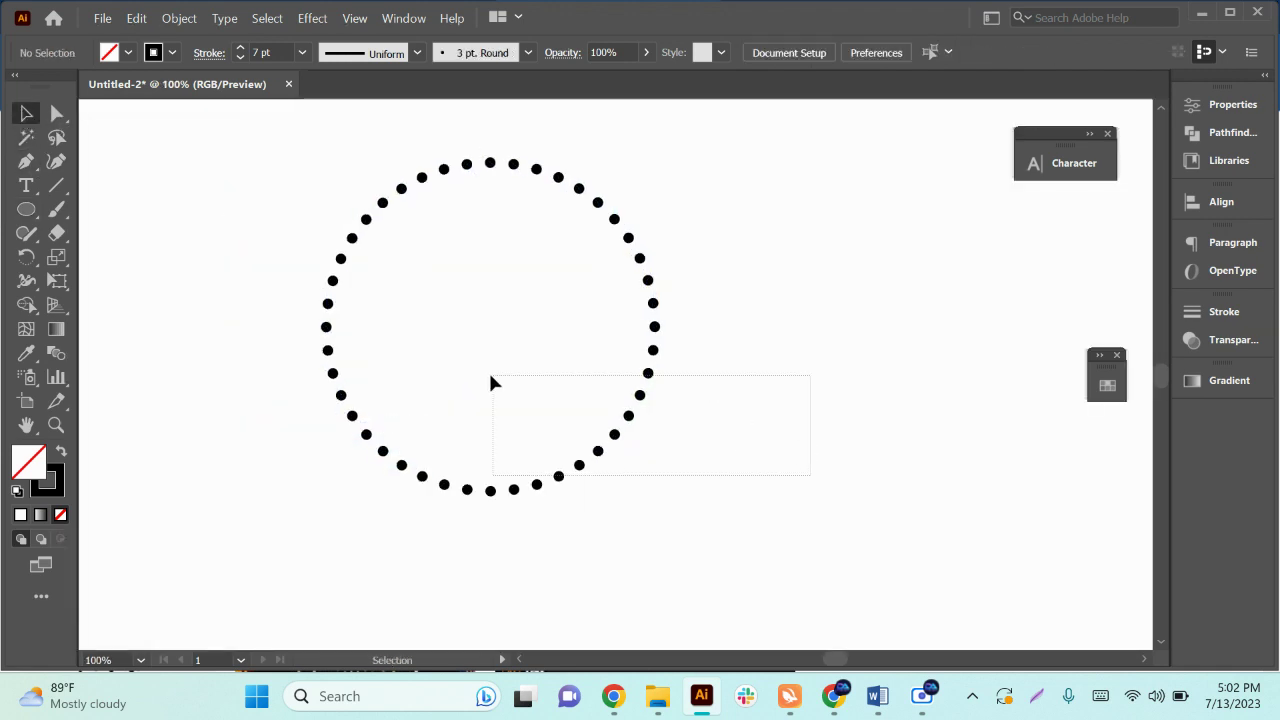
{"action": "left_click", "coordinate": [270, 52]}
{"action": "type", "text": "9"}
{"action": "key", "text": "Return"}
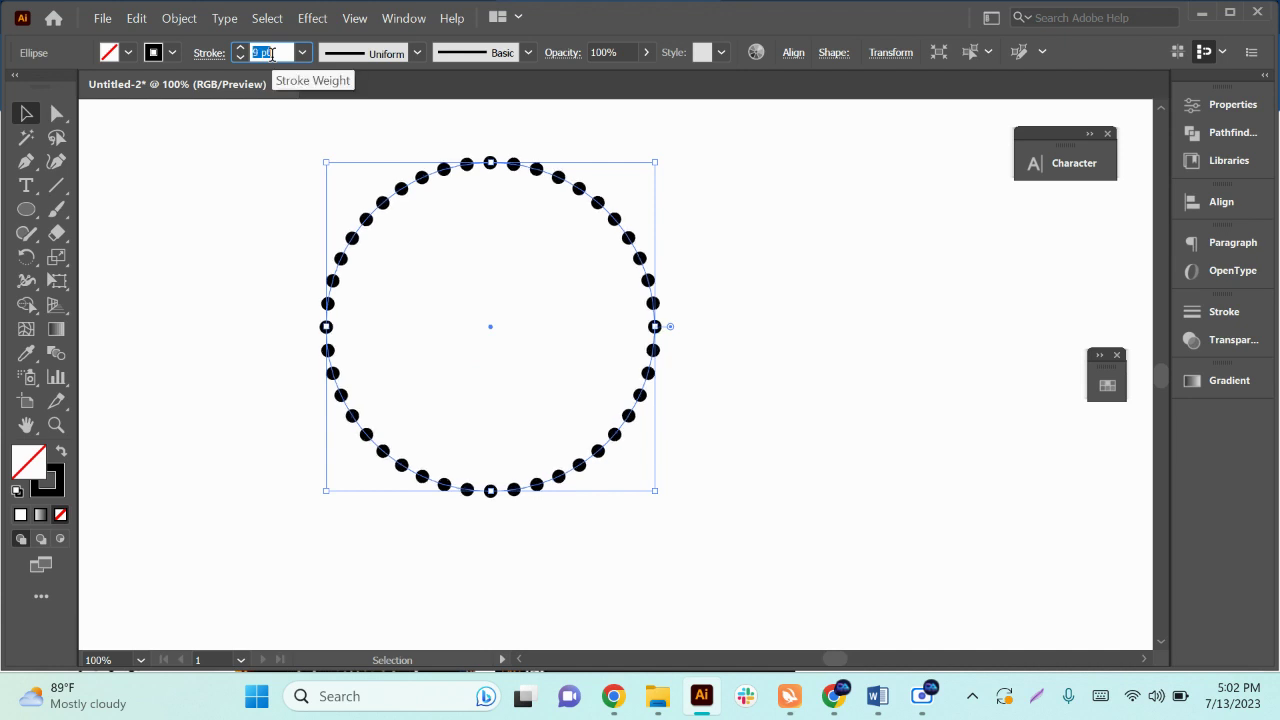
{"action": "left_click", "coordinate": [760, 470]}
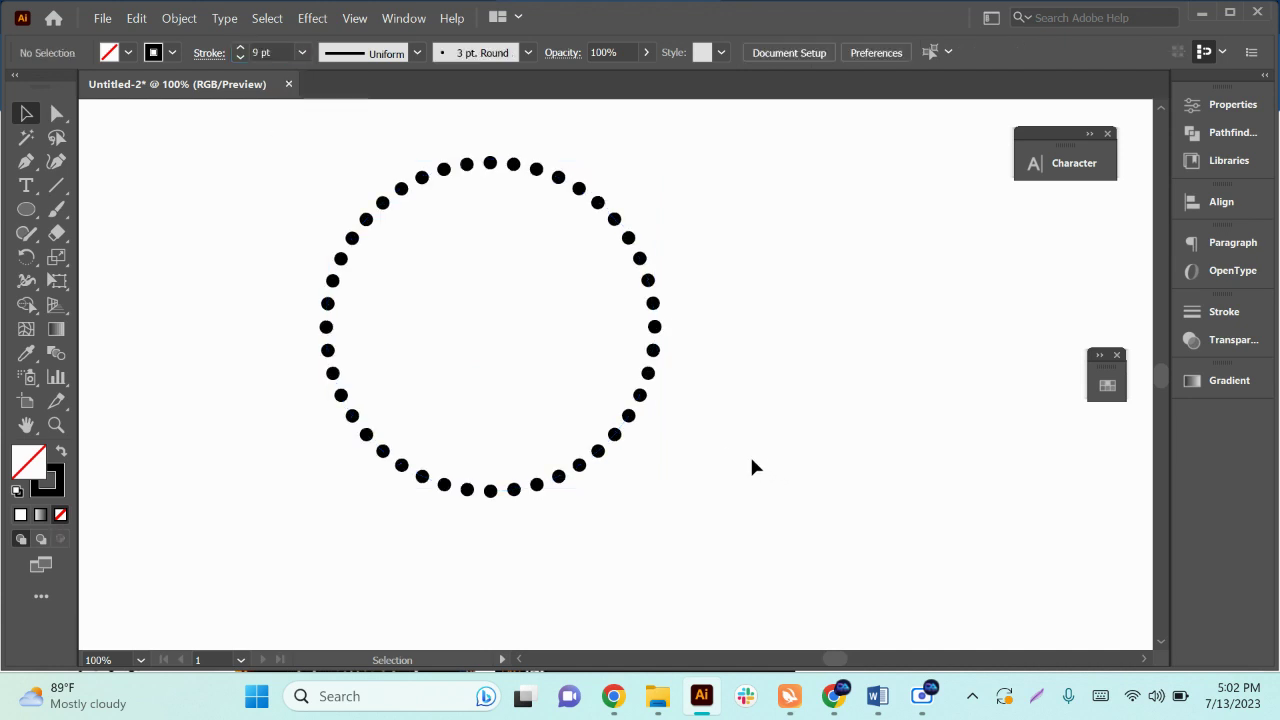
{"action": "scroll", "coordinate": [757, 484], "scroll_direction": "down", "scroll_amount": 1}
- Move the dot ring left and apply Width Profile 1 so dots taper from large to tiny
{"action": "left_click_drag", "start_coordinate": [757, 484], "coordinate": [526, 414]}
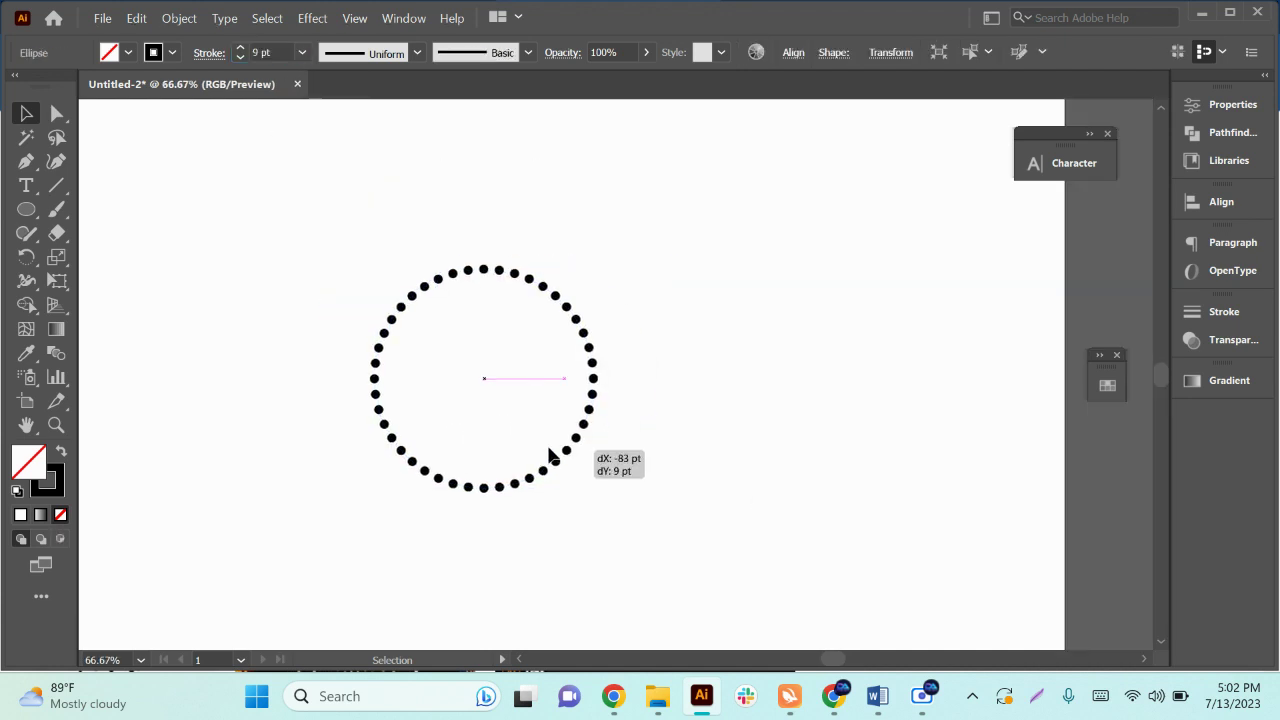
{"action": "left_click_drag", "start_coordinate": [652, 450], "coordinate": [542, 458]}
{"action": "left_click", "coordinate": [392, 58]}
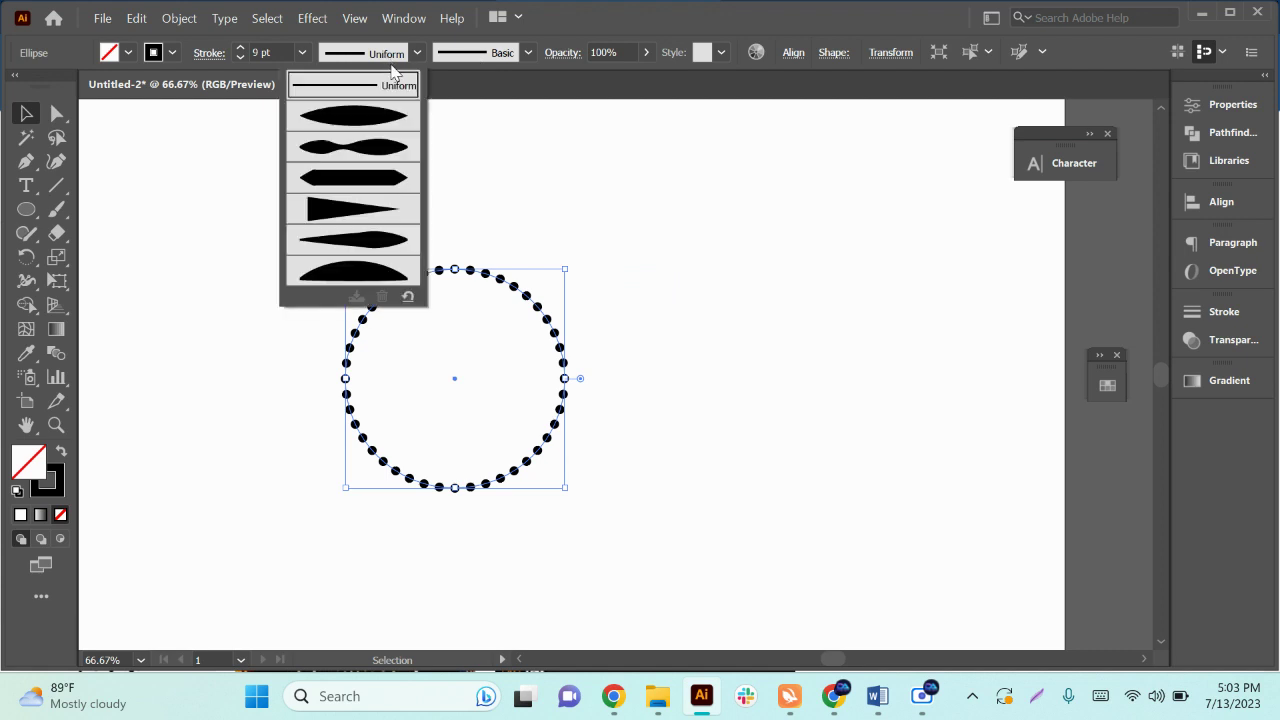
{"action": "left_click", "coordinate": [378, 124]}
{"action": "left_click", "coordinate": [750, 395]}
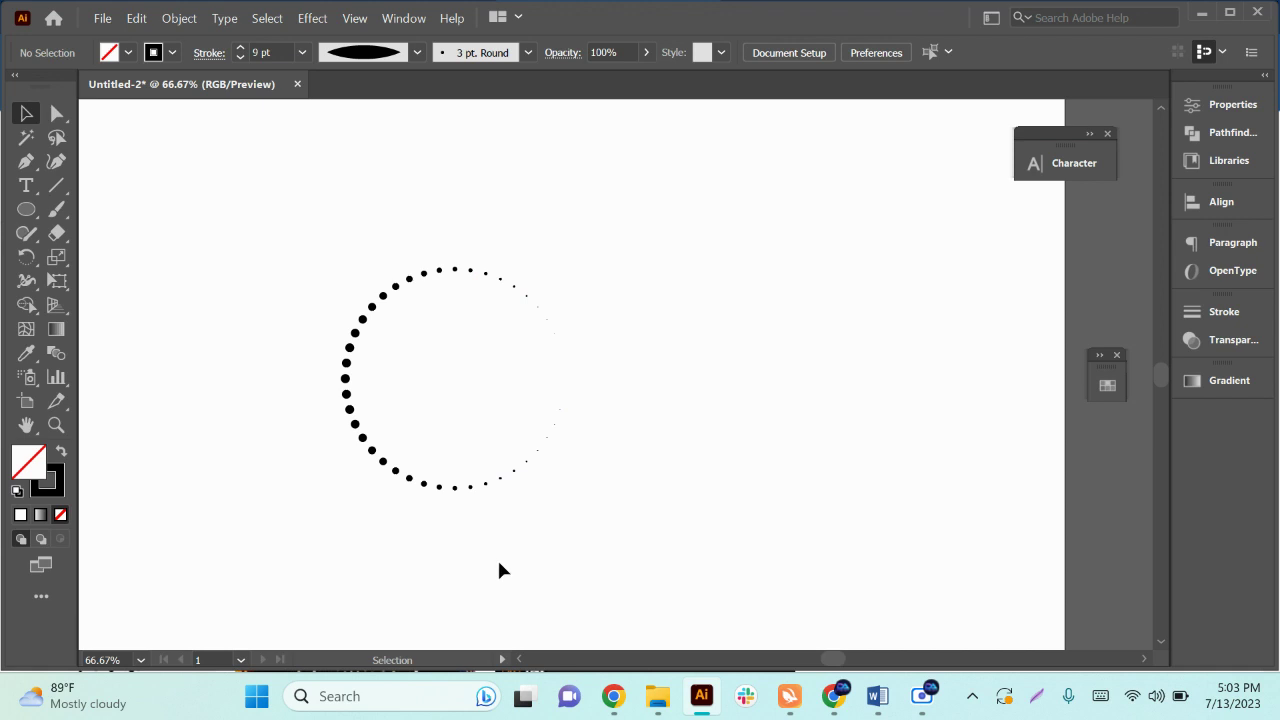
{"action": "left_click_drag", "start_coordinate": [334, 263], "coordinate": [522, 438]}
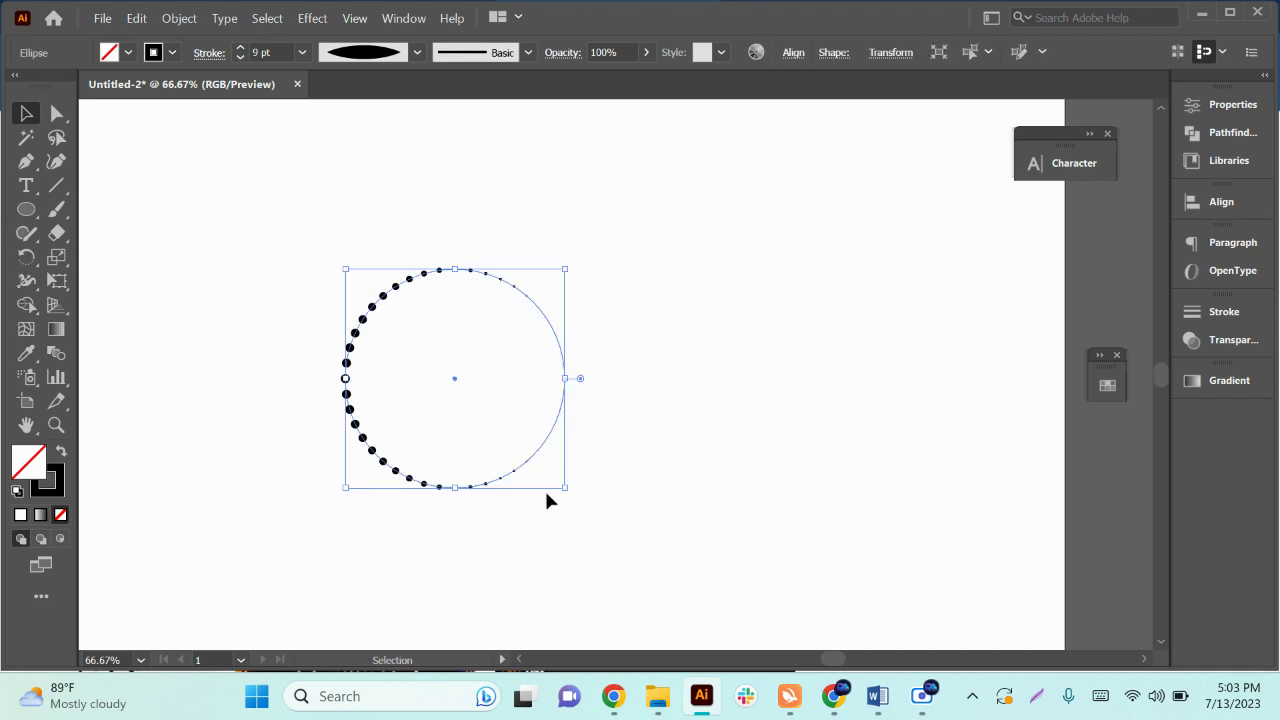
{"action": "scroll", "coordinate": [263, 50], "scroll_direction": "up", "scroll_amount": 1}
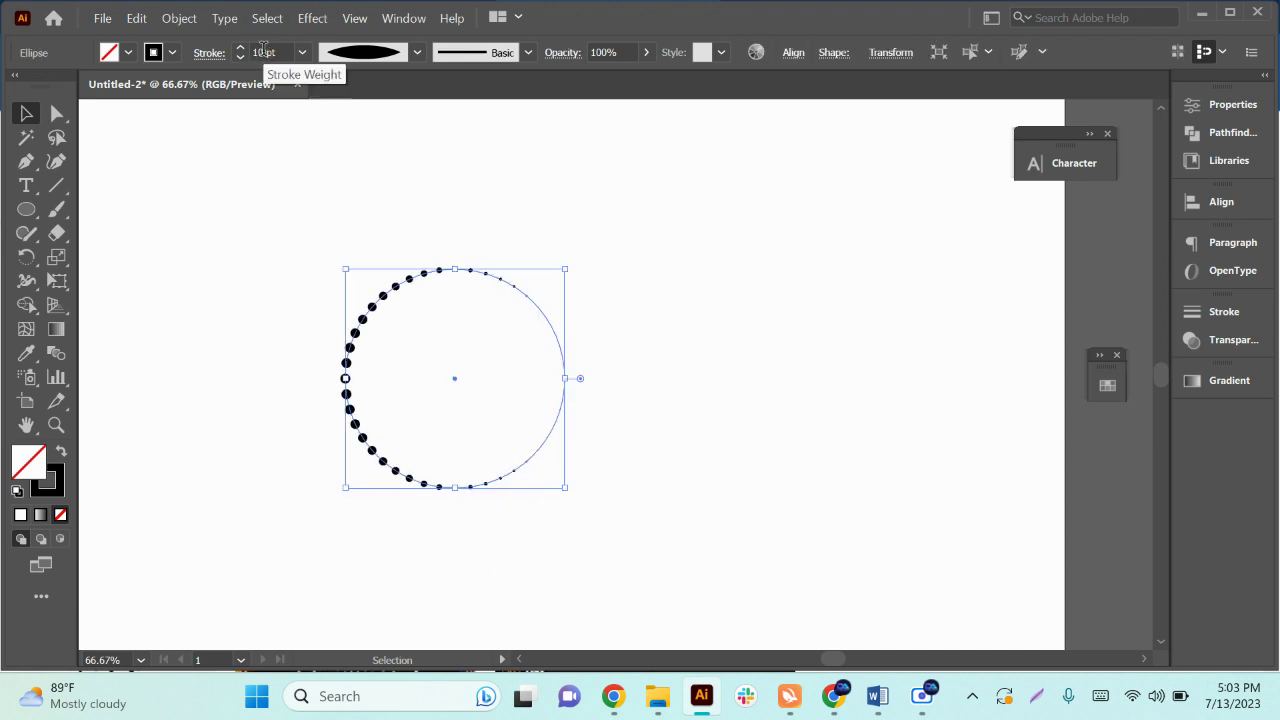
- Try shrinking the tapered dot ring, then undo to restore its full size
{"action": "left_click", "coordinate": [297, 336]}
{"action": "left_click_drag", "start_coordinate": [305, 255], "coordinate": [540, 452]}
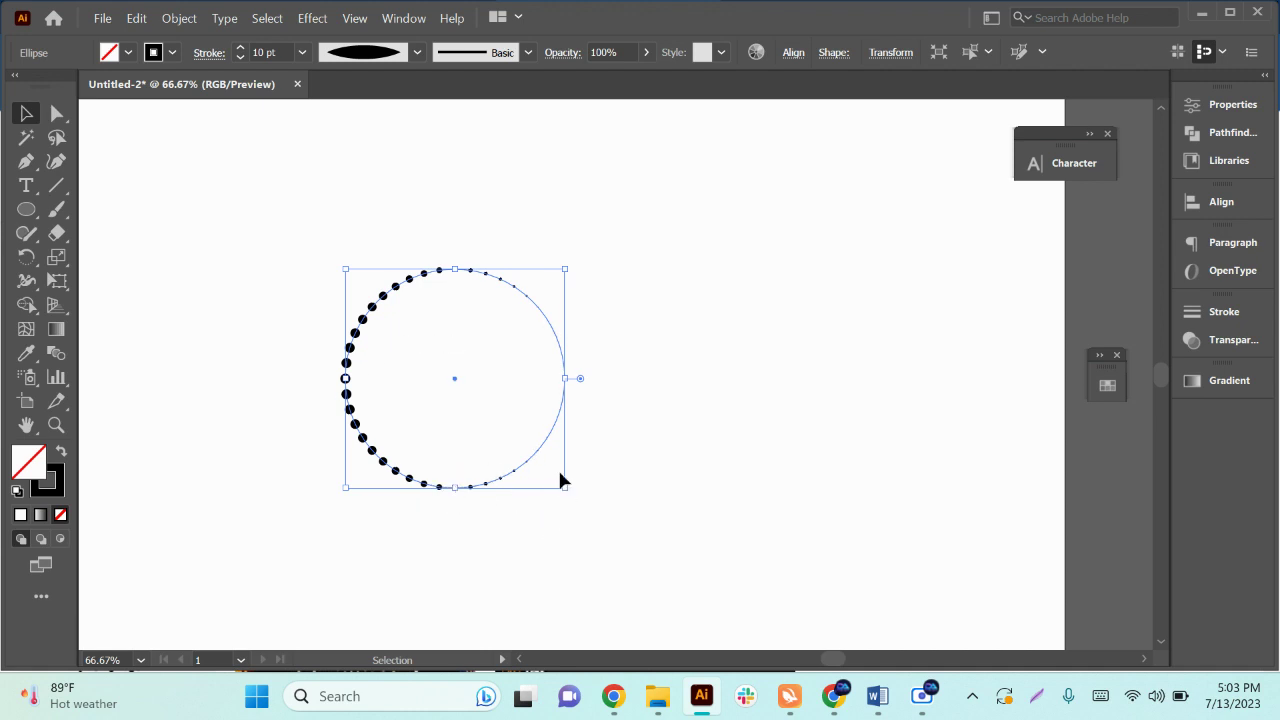
{"action": "mouse_move", "coordinate": [565, 488]}
{"action": "left_mouse_down"}
{"action": "mouse_move", "coordinate": [557, 500]}
{"action": "mouse_move", "coordinate": [486, 466]}
{"action": "left_mouse_up"}
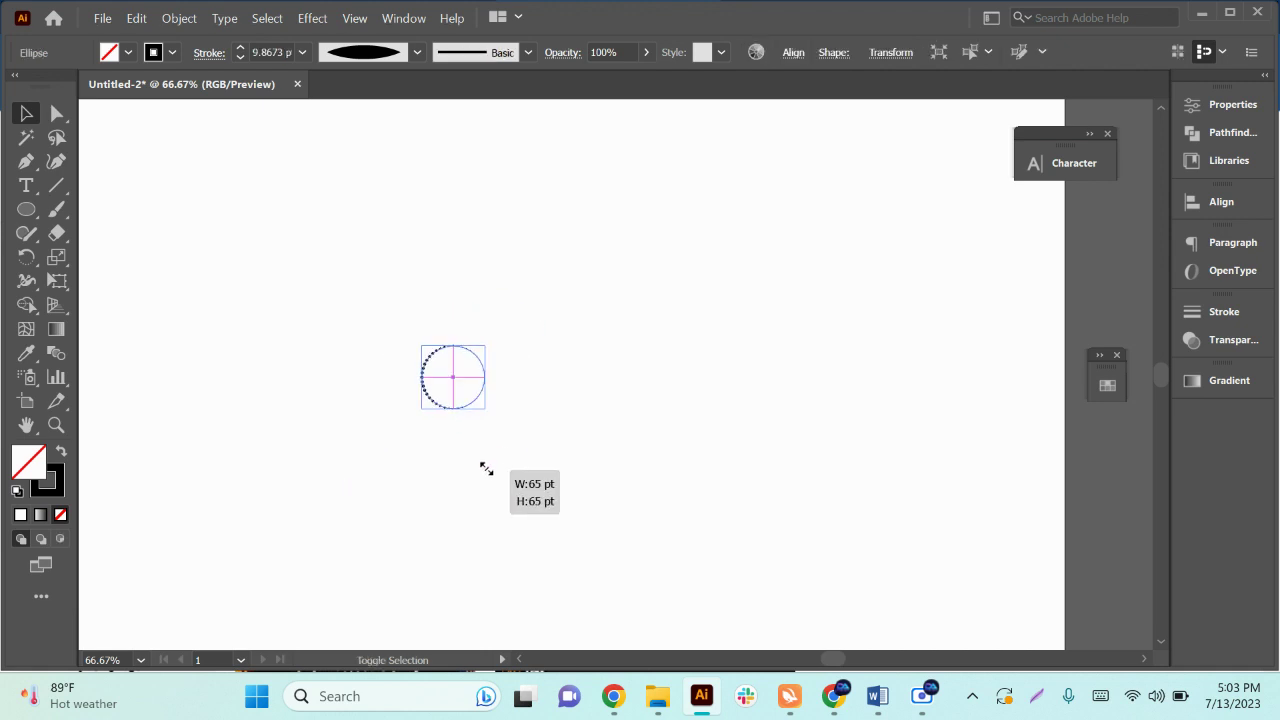
{"action": "left_click", "coordinate": [491, 480]}
{"action": "scroll", "coordinate": [437, 372], "scroll_direction": "up", "scroll_amount": 4}
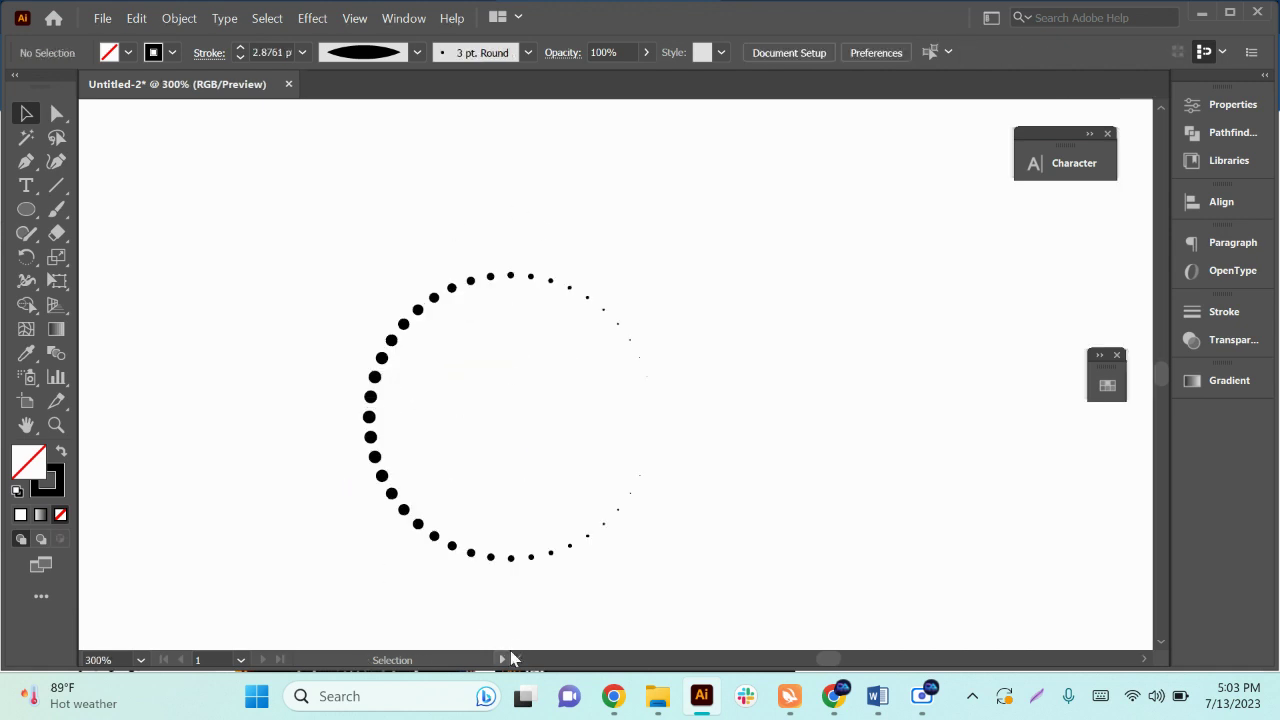
{"action": "key", "text": "ctrl+z"}
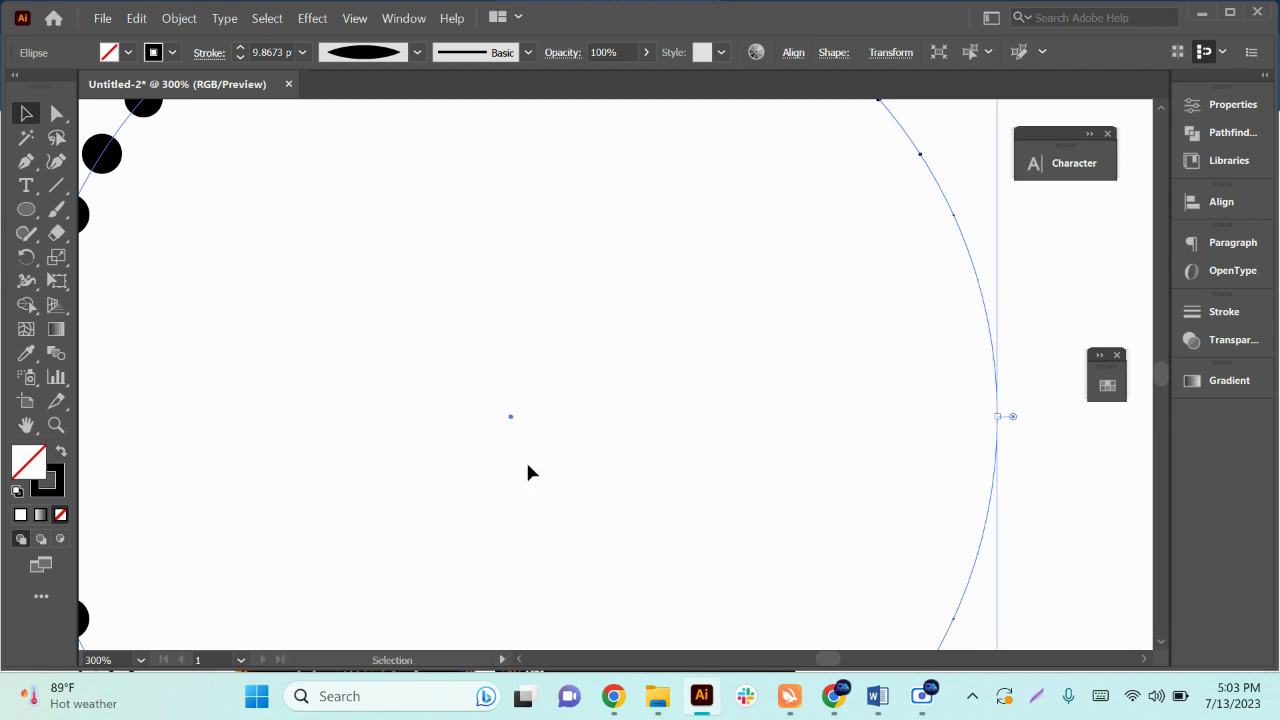
- Zoom out to fit the artboard and bring up the Window menu
{"action": "key", "text": "ctrl+0"}
{"action": "scroll", "coordinate": [514, 463], "scroll_direction": "right", "scroll_amount": 2}
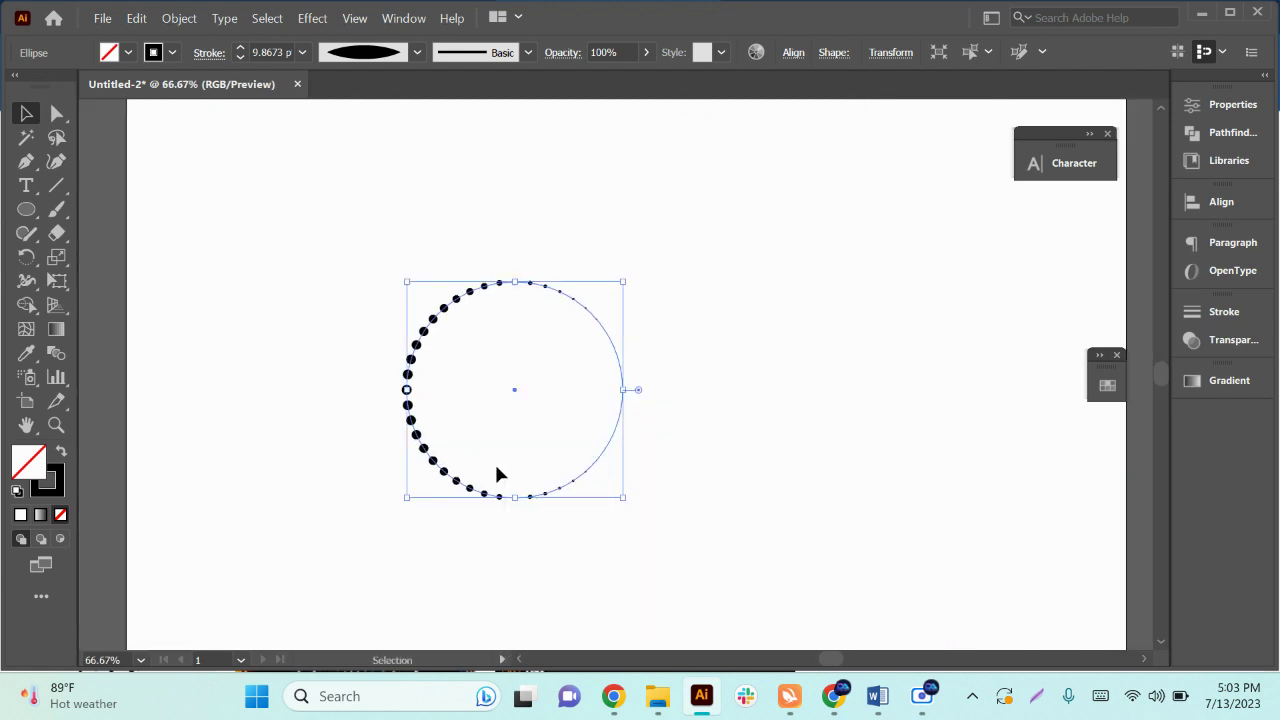
{"action": "scroll", "coordinate": [497, 474], "scroll_direction": "right", "scroll_amount": 3}
{"action": "left_click", "coordinate": [405, 20]}
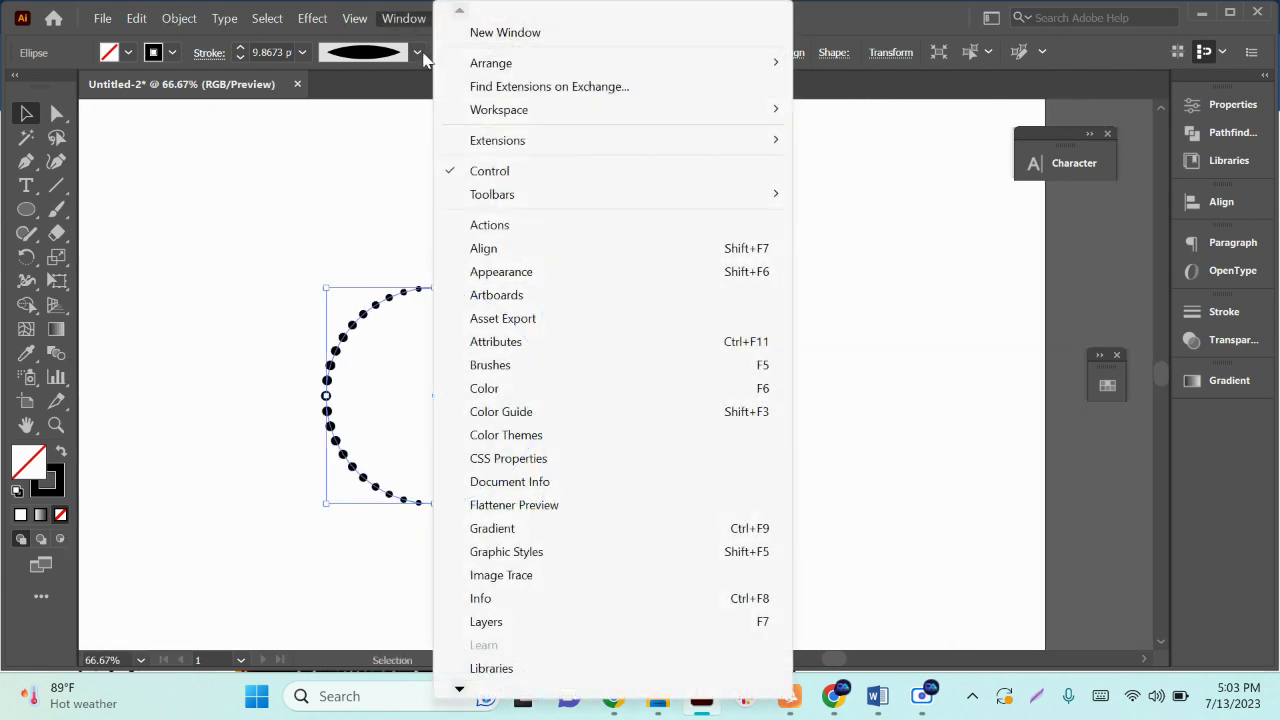
{"action": "mouse_move", "coordinate": [459, 688]}
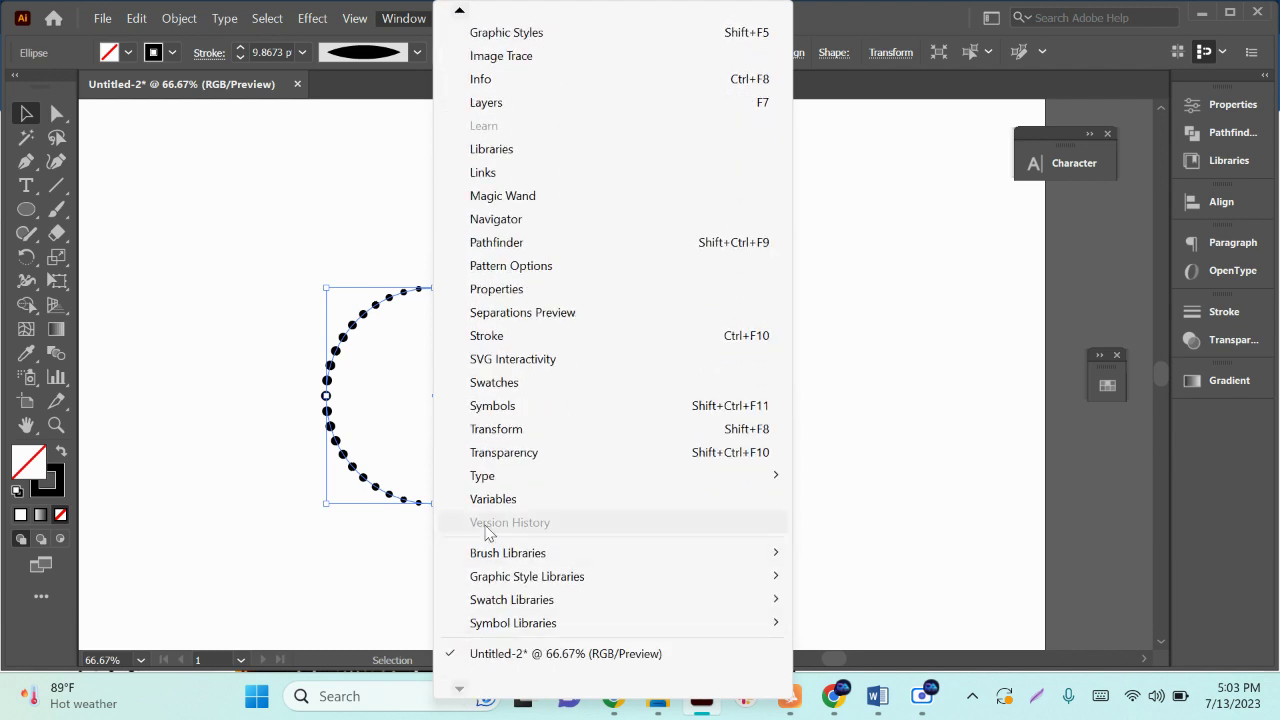
- Open the Transform panel and reveal its Scale Strokes & Effects options
{"action": "left_click", "coordinate": [511, 432]}
{"action": "left_click", "coordinate": [1076, 185]}
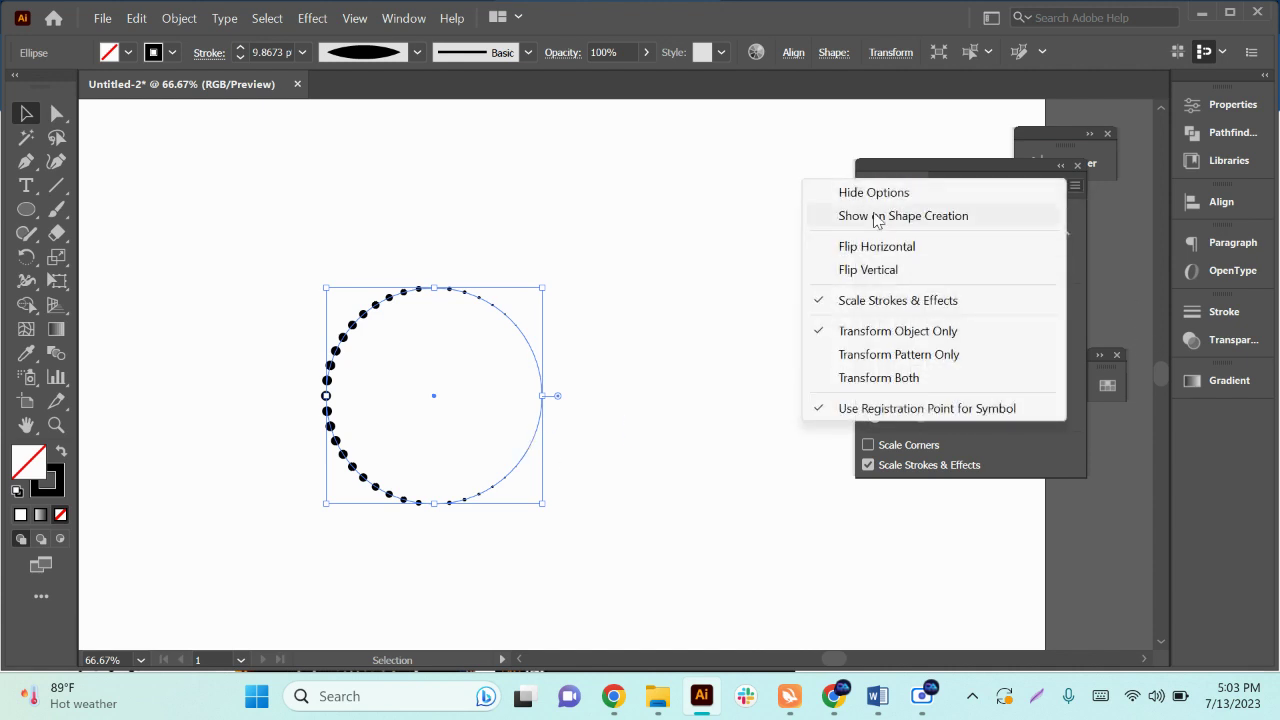
{"action": "left_click", "coordinate": [872, 193]}
{"action": "left_click", "coordinate": [1072, 187]}
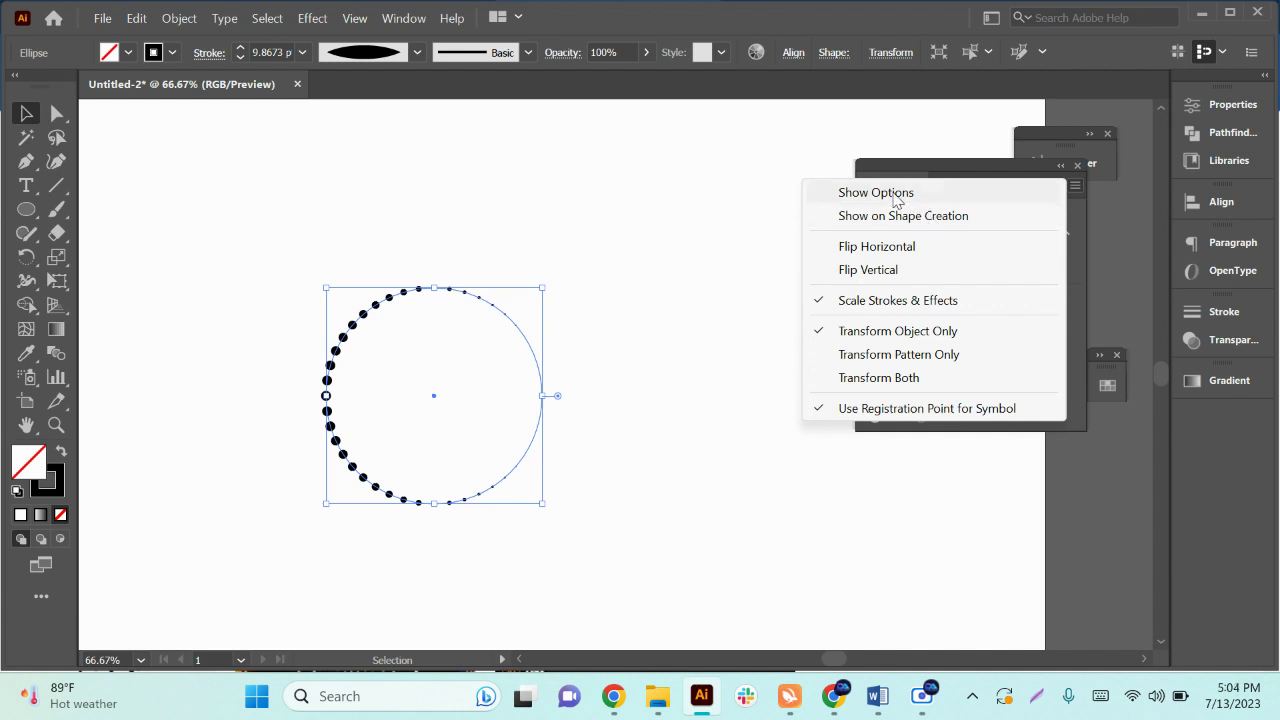
{"action": "left_click", "coordinate": [895, 196]}
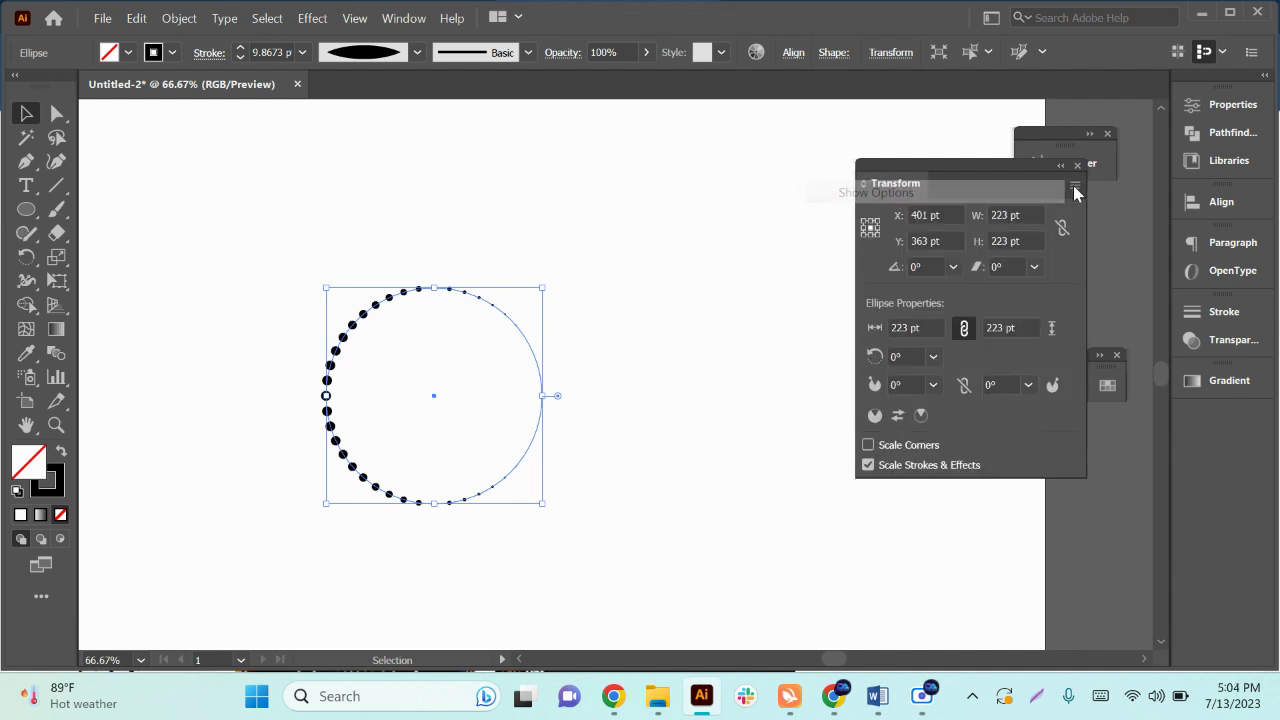
{"action": "left_click", "coordinate": [1074, 186]}
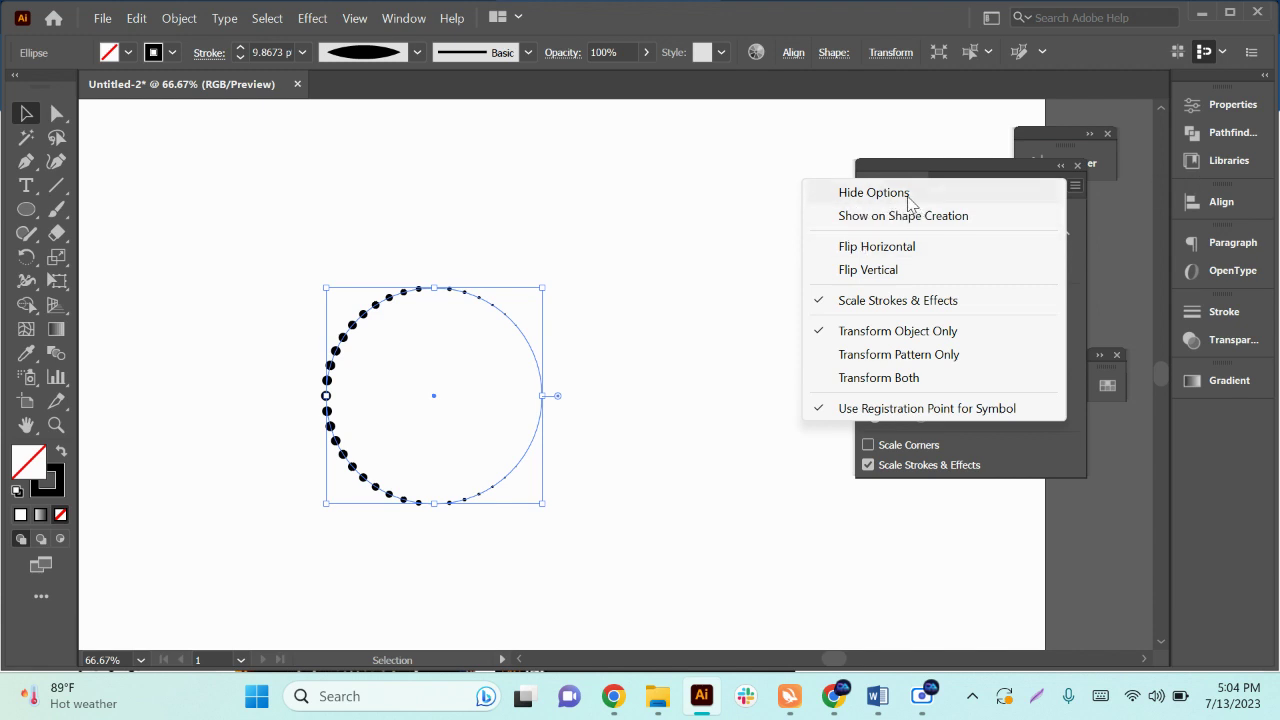
{"action": "left_click", "coordinate": [874, 192]}
{"action": "left_click", "coordinate": [1074, 185]}
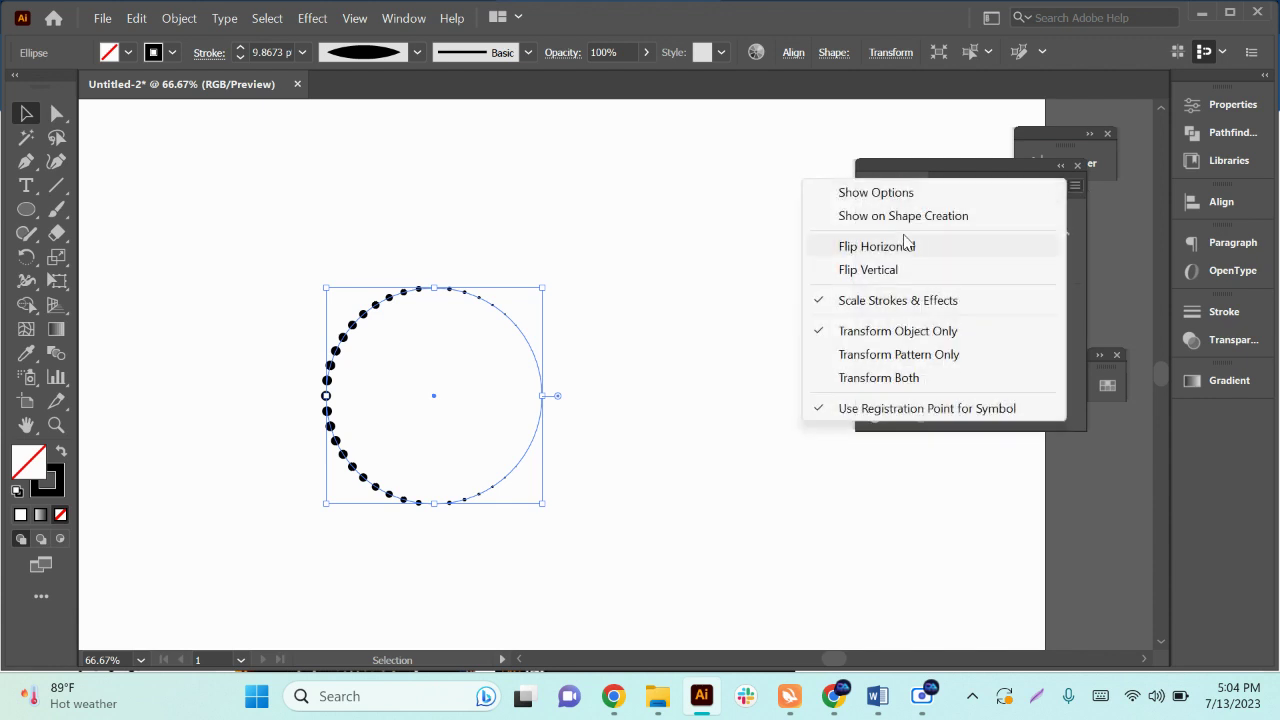
{"action": "left_click", "coordinate": [877, 192]}
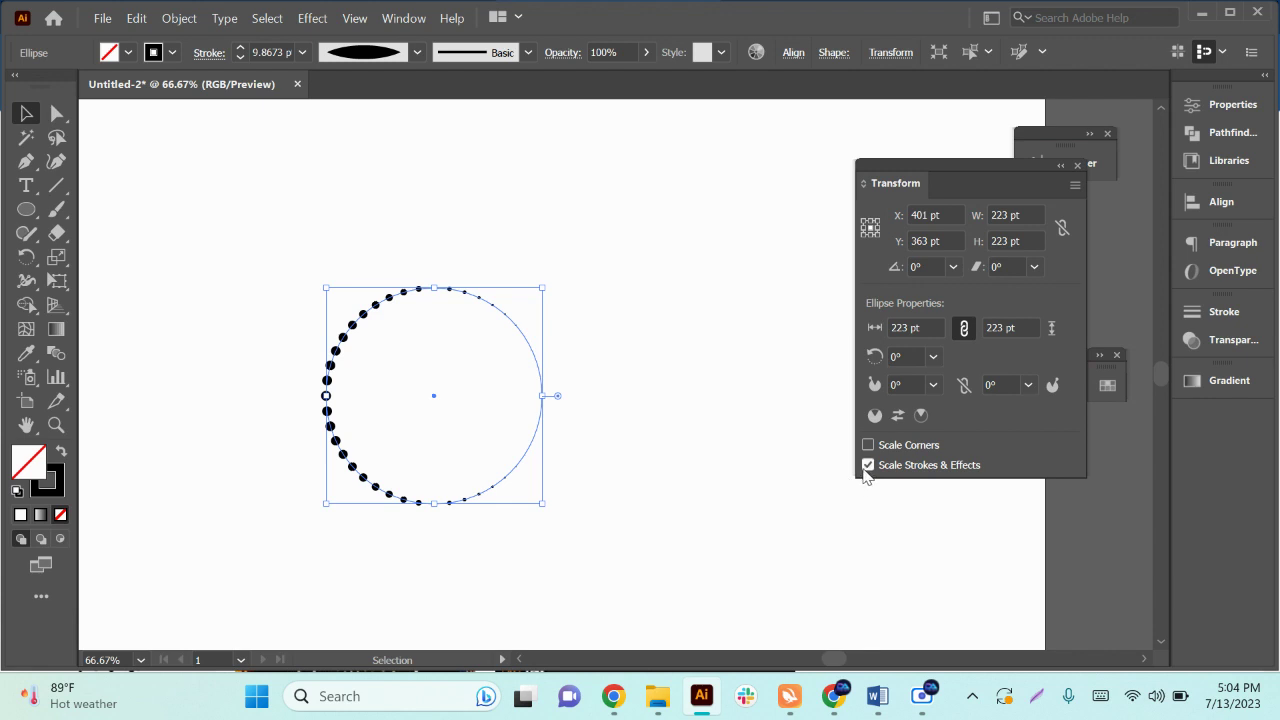
- Test resizing the circle with stroke scaling off and on, undoing each change
{"action": "left_click", "coordinate": [867, 465]}
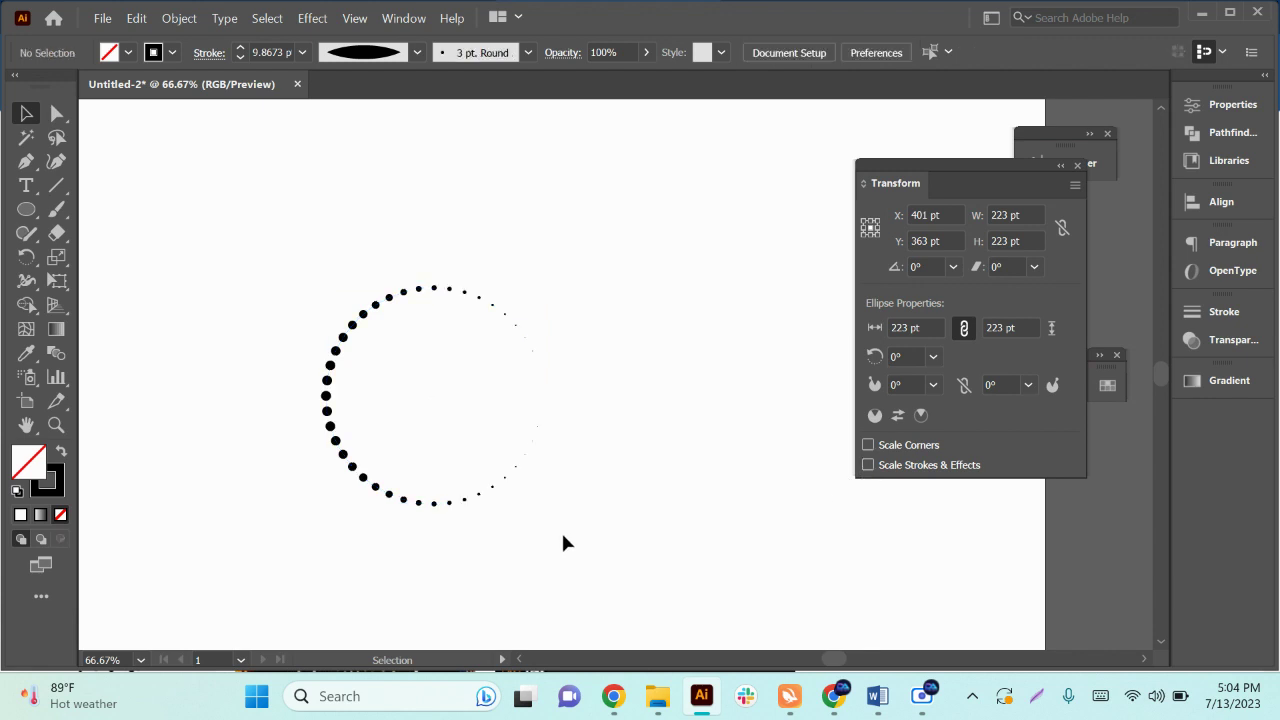
{"action": "mouse_move", "coordinate": [542, 503]}
{"action": "left_mouse_down"}
{"action": "mouse_move", "coordinate": [461, 460]}
{"action": "mouse_move", "coordinate": [466, 471]}
{"action": "left_mouse_up"}
{"action": "key", "text": "ctrl+z"}
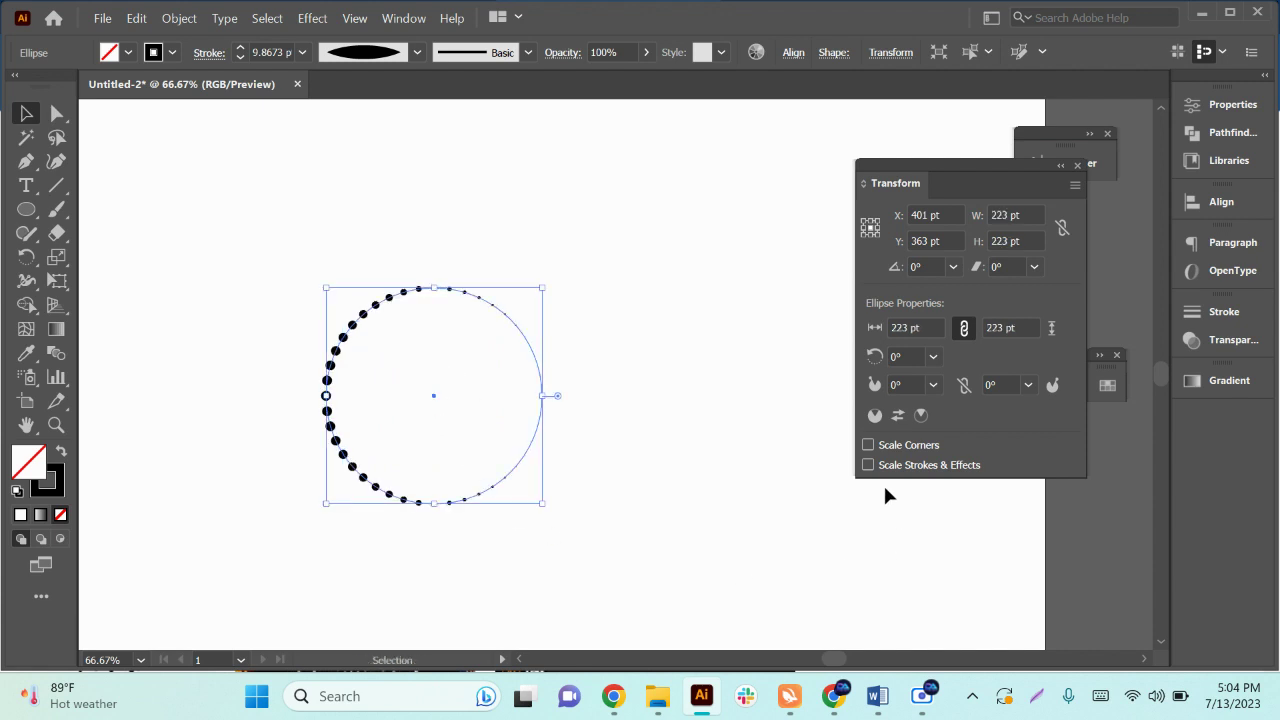
{"action": "left_click", "coordinate": [867, 465]}
{"action": "left_click_drag", "start_coordinate": [546, 506], "coordinate": [509, 491]}
{"action": "key", "text": "ctrl+z"}
{"action": "key", "text": "a"}
- Deselect the circle, then collapse and close the Transform panel
{"action": "key", "text": "v"}
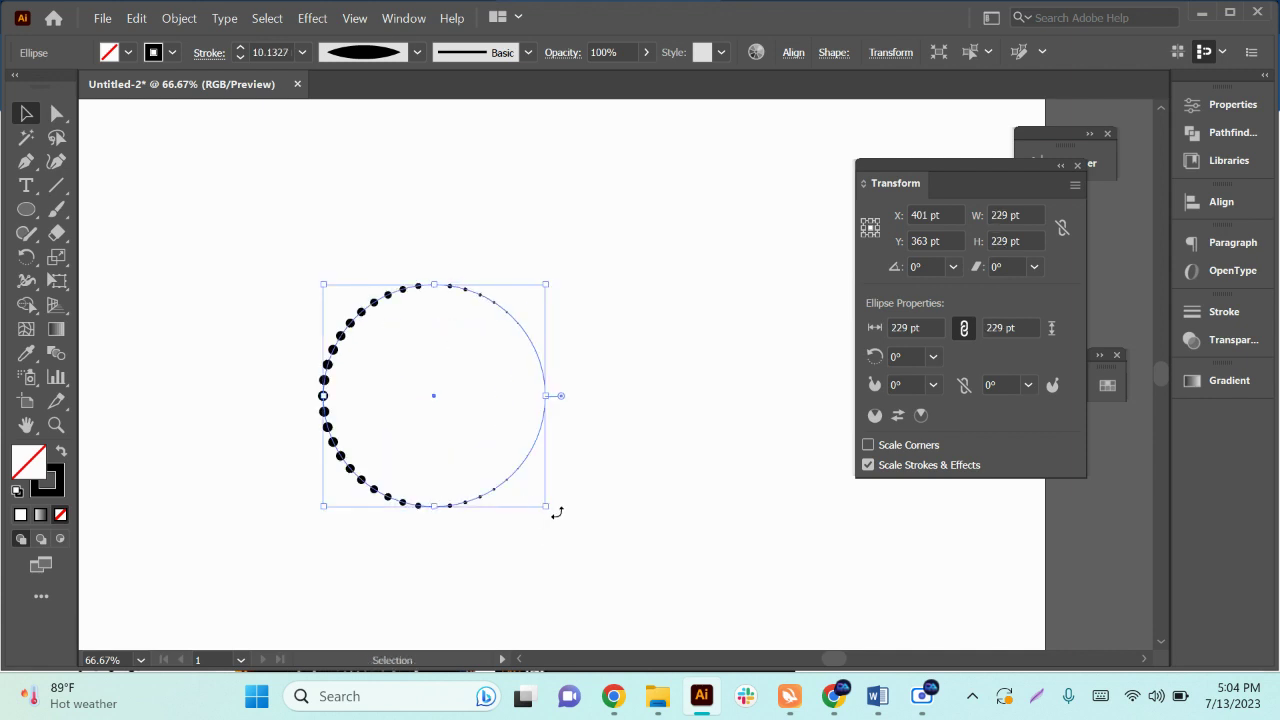
{"action": "left_click", "coordinate": [699, 546]}
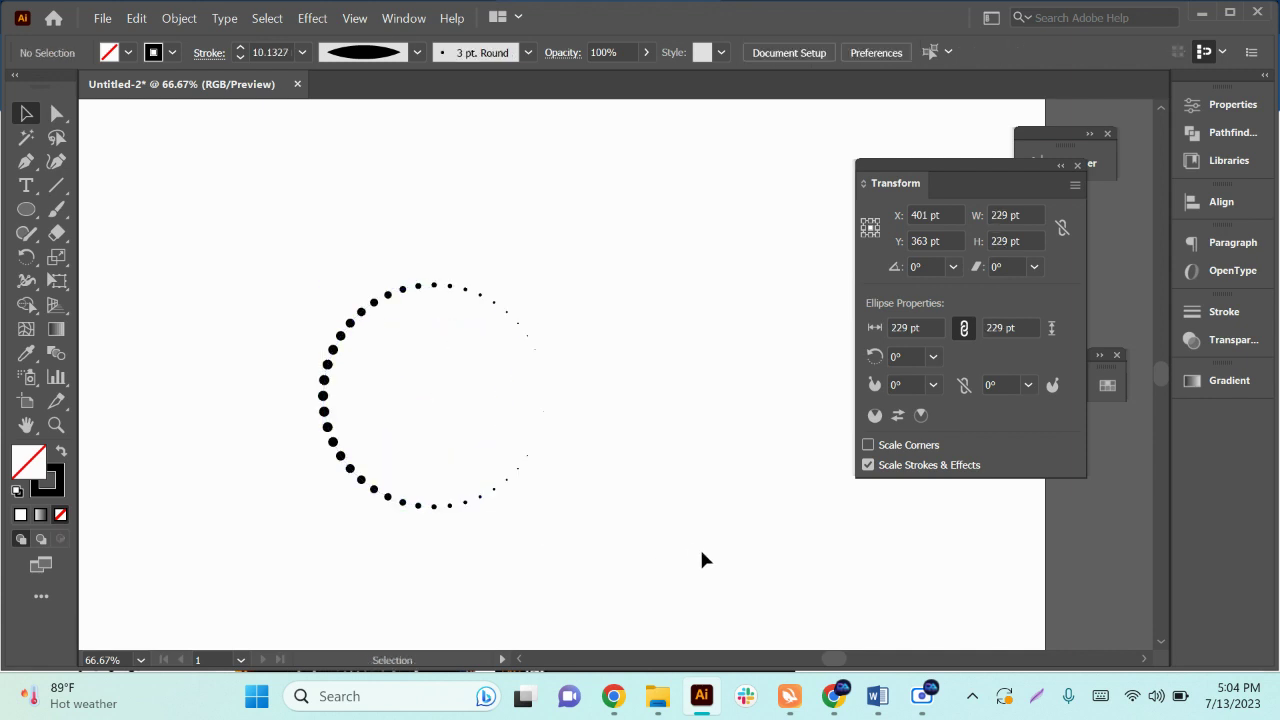
{"action": "left_click", "coordinate": [1063, 166]}
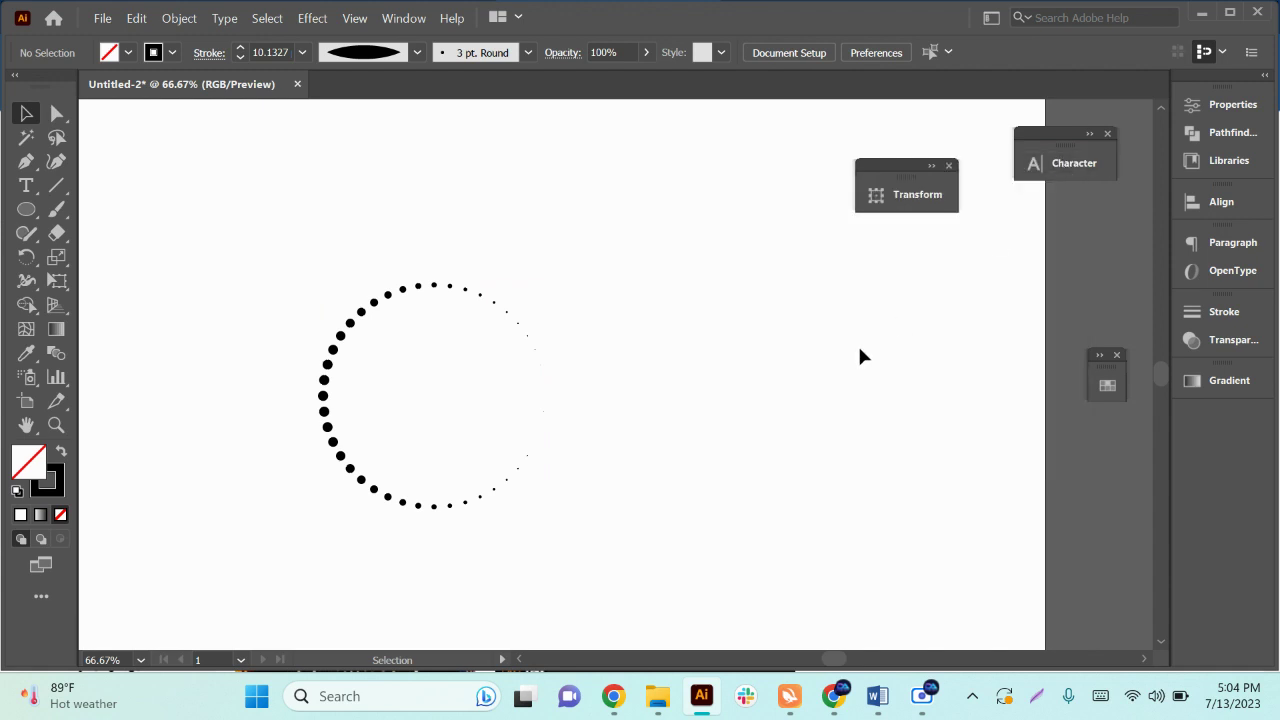
{"action": "left_click", "coordinate": [948, 167]}
{"action": "scroll", "coordinate": [730, 386], "scroll_direction": "down", "scroll_amount": 1, "text": "alt"}
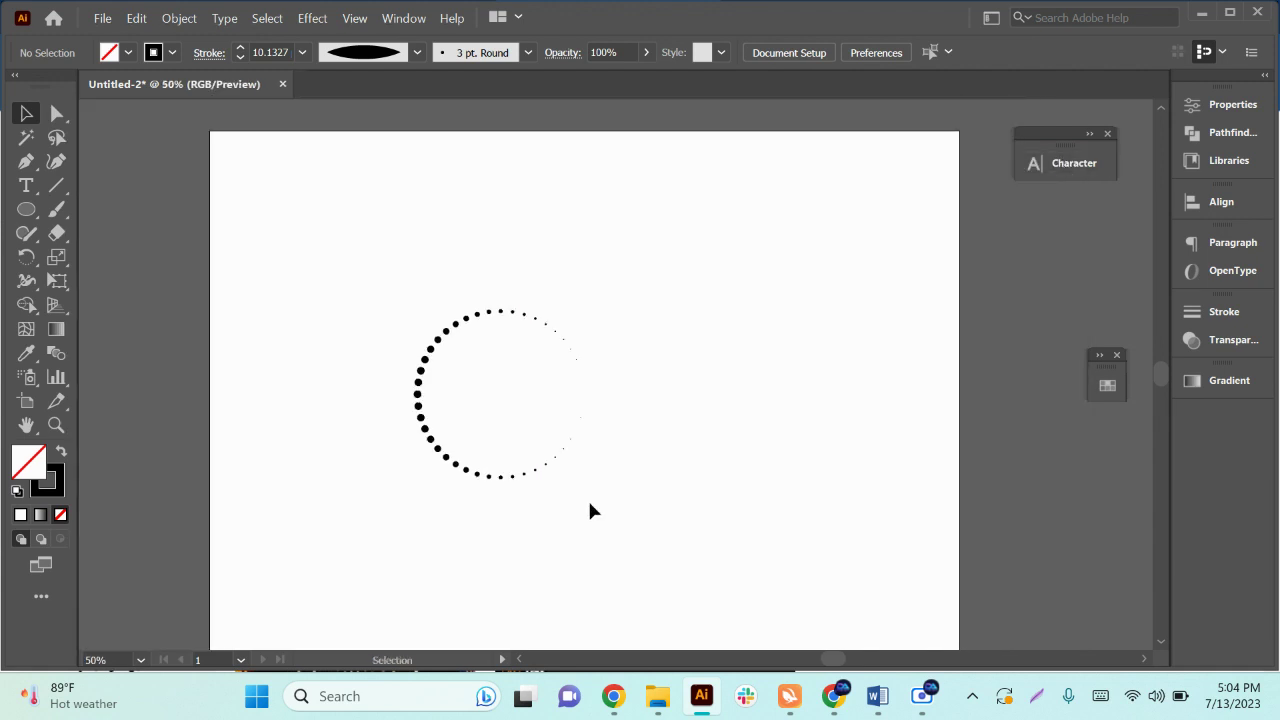
- Move the dotted circle up and to the left on the artboard
{"action": "left_click", "coordinate": [484, 476]}
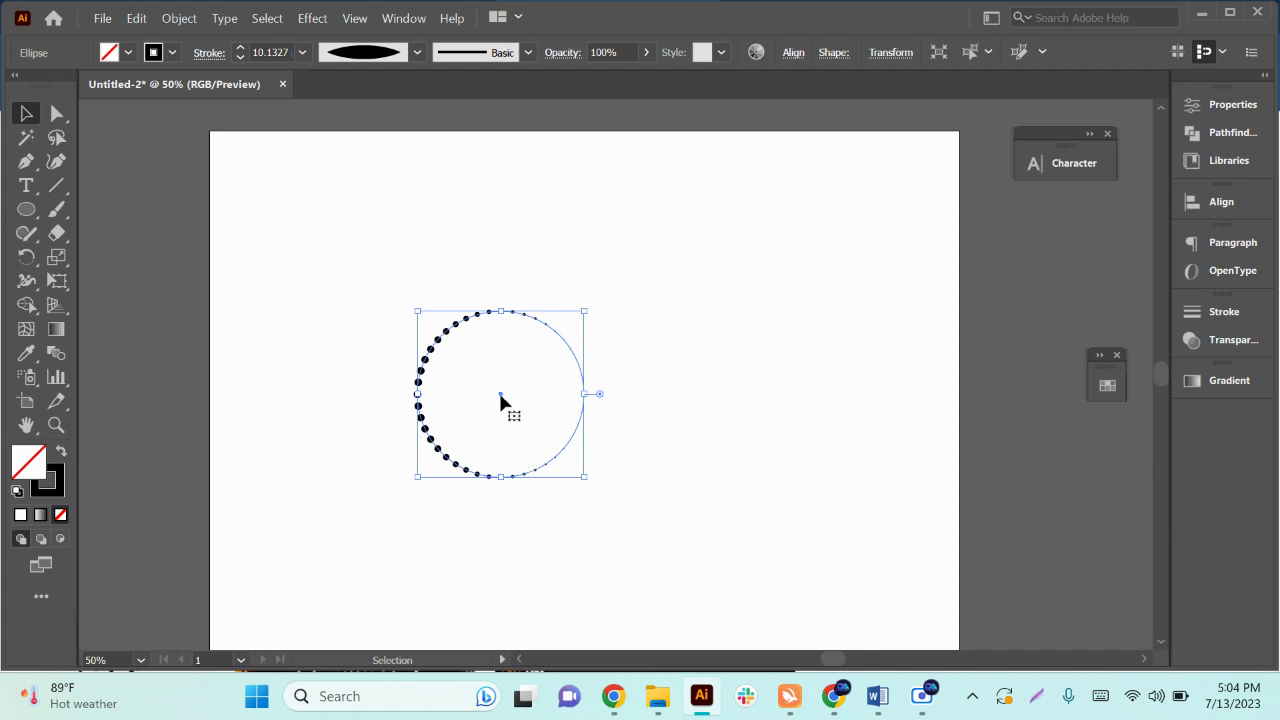
{"action": "left_click_drag", "start_coordinate": [498, 392], "coordinate": [545, 438]}
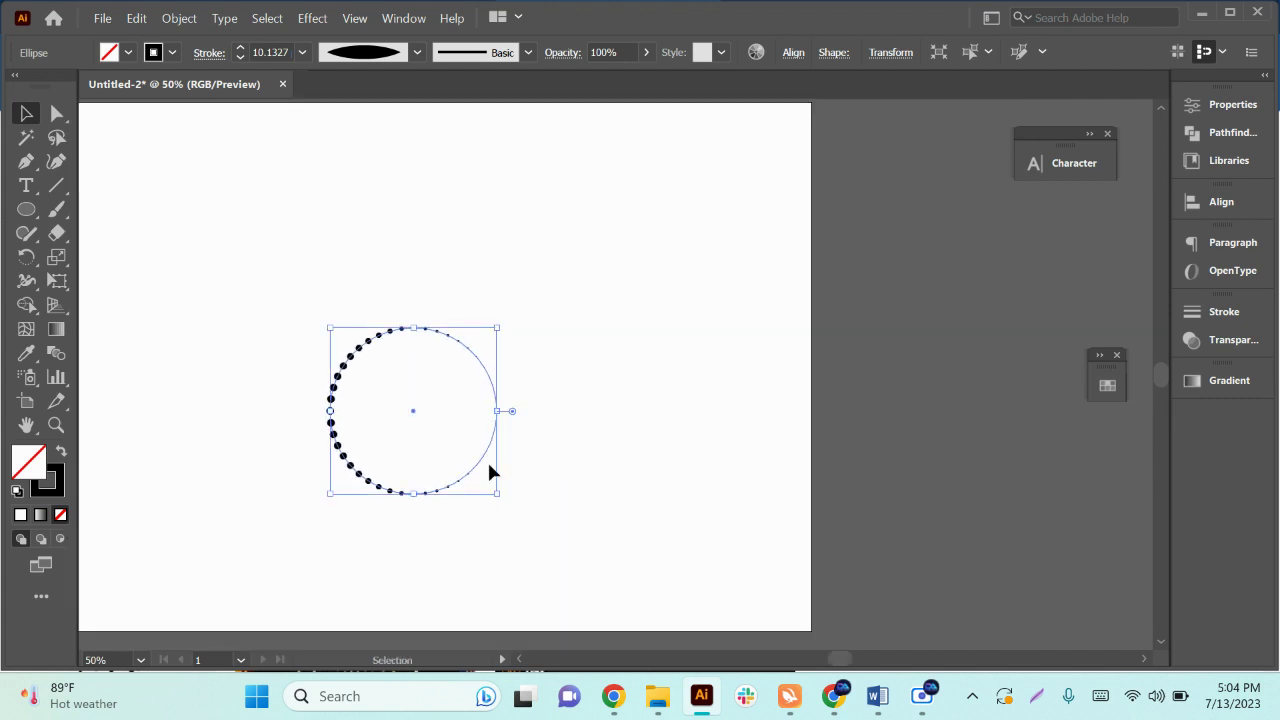
{"action": "left_click_drag", "start_coordinate": [419, 409], "coordinate": [342, 379]}
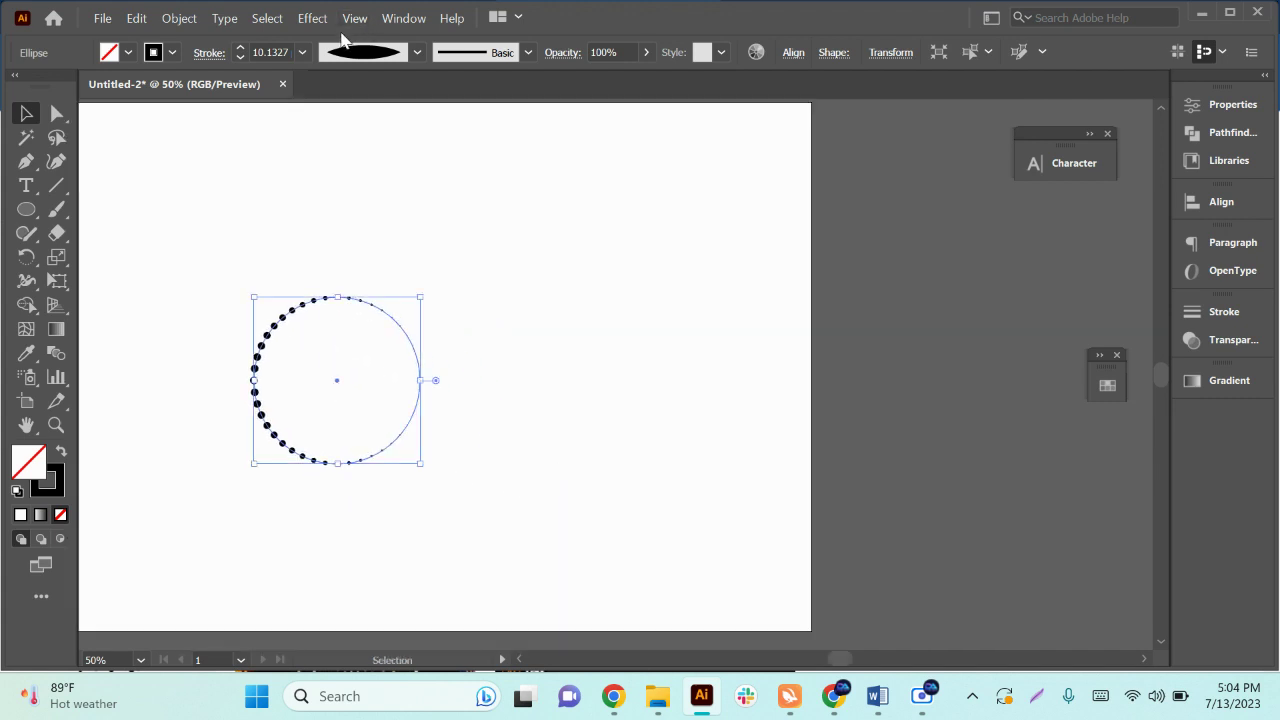
- Browse the Effect menu's Distort & Transform effects
{"action": "left_click", "coordinate": [312, 18]}
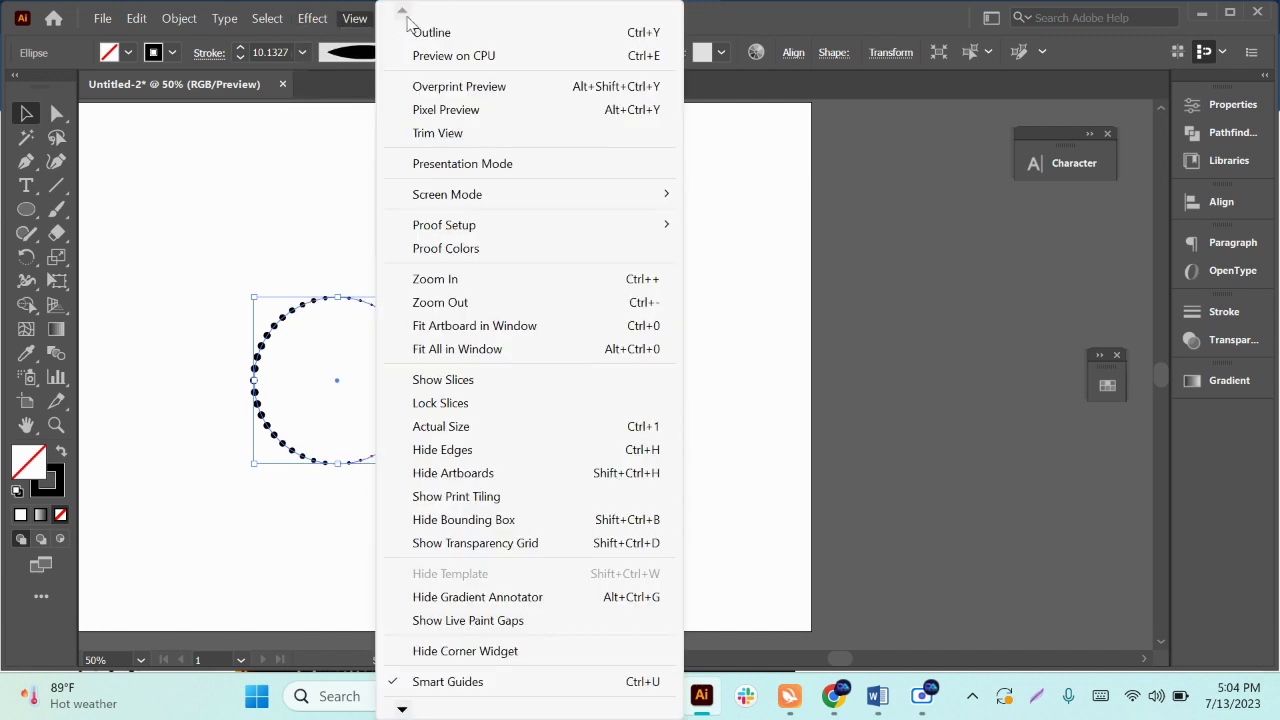
{"action": "left_click", "coordinate": [362, 20]}
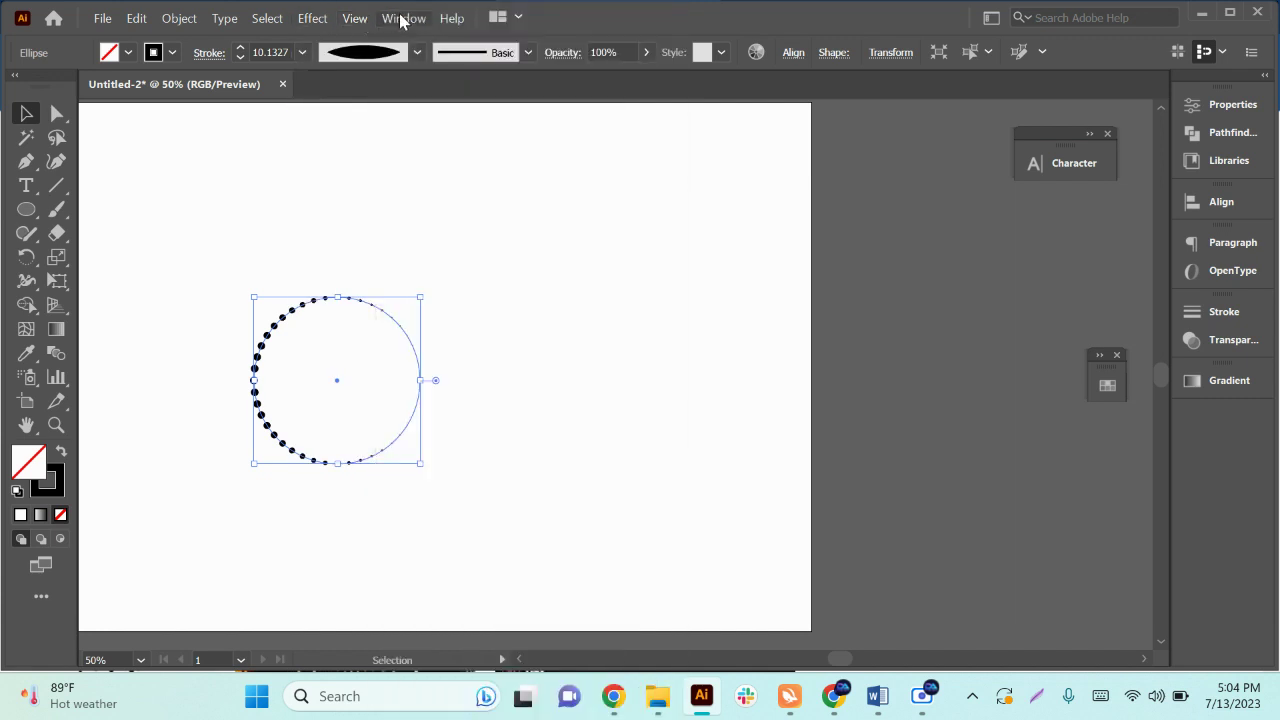
{"action": "left_click", "coordinate": [310, 18]}
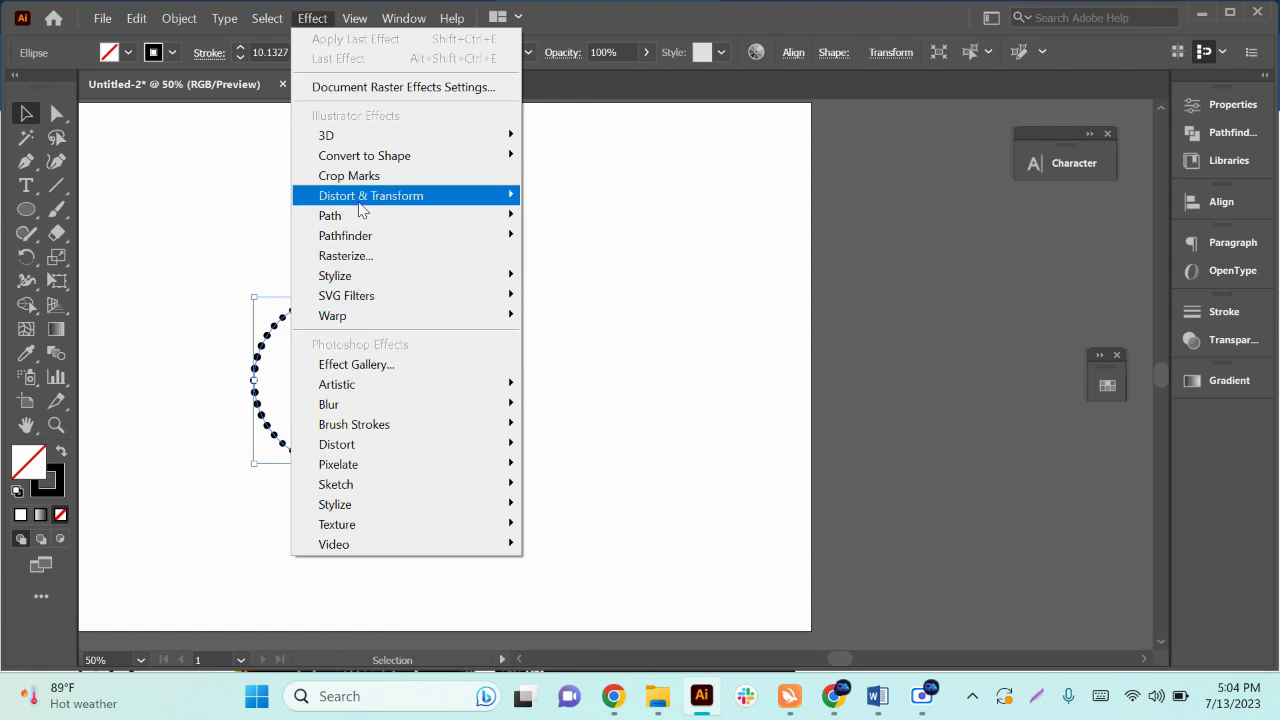
- Open the Transform effect on the dotted circle and raise its horizontal scale
{"action": "mouse_move", "coordinate": [371, 195]}
{"action": "left_click", "coordinate": [594, 270]}
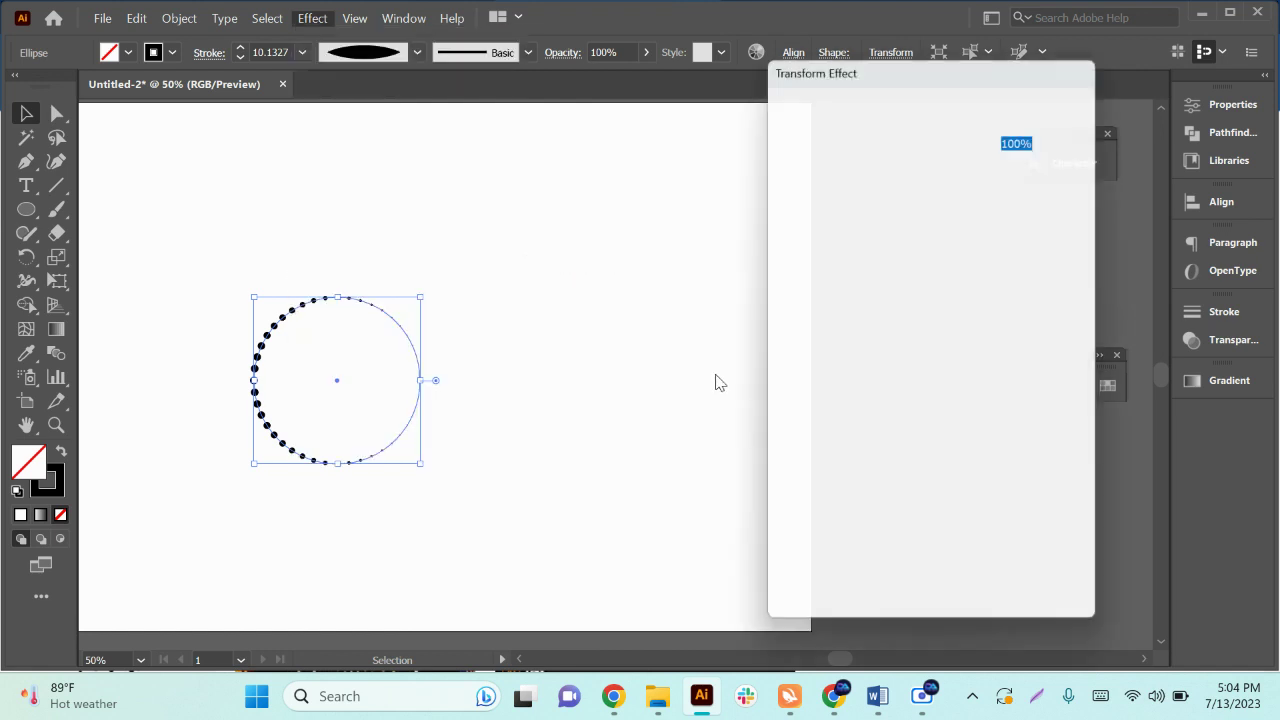
{"action": "left_click_drag", "start_coordinate": [900, 70], "coordinate": [842, 63]}
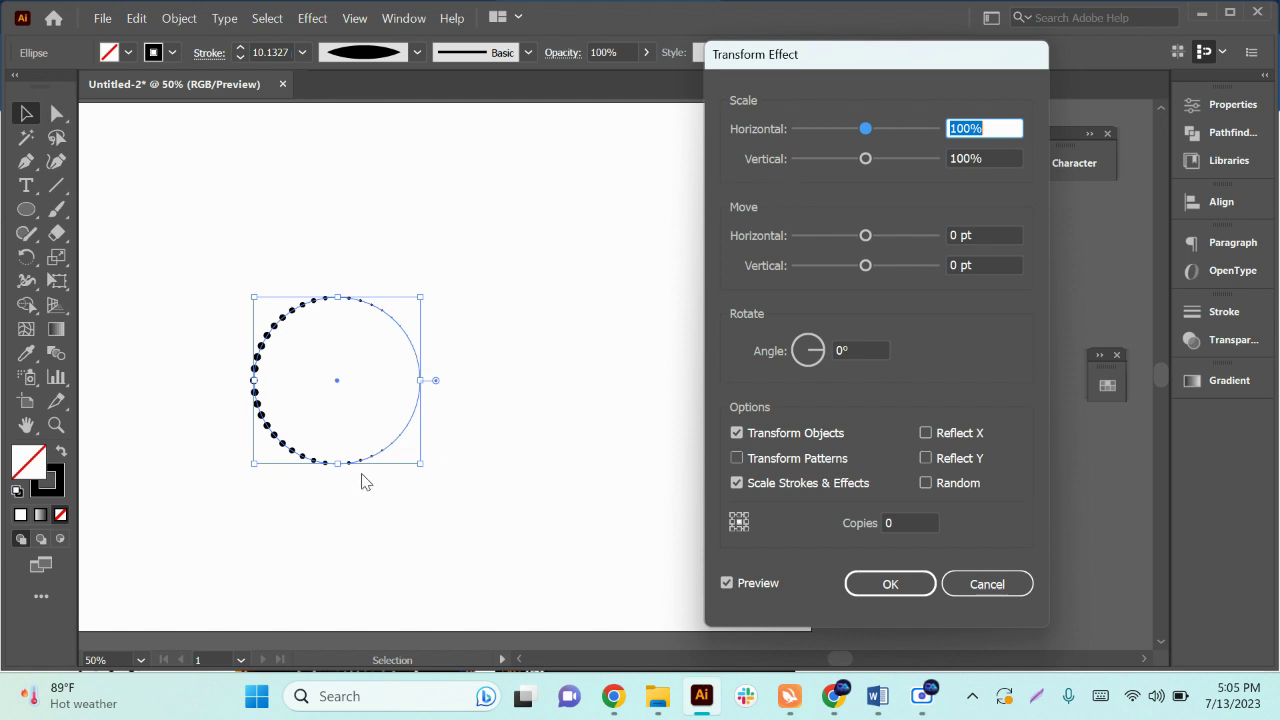
{"action": "left_click", "coordinate": [993, 127]}
{"action": "scroll", "coordinate": [993, 127], "scroll_direction": "up", "scroll_amount": 8}
{"action": "scroll", "coordinate": [993, 127], "scroll_direction": "up", "scroll_amount": 6}
{"action": "scroll", "coordinate": [993, 127], "scroll_direction": "up", "scroll_amount": 7}
{"action": "scroll", "coordinate": [993, 127], "scroll_direction": "up", "scroll_amount": 6}
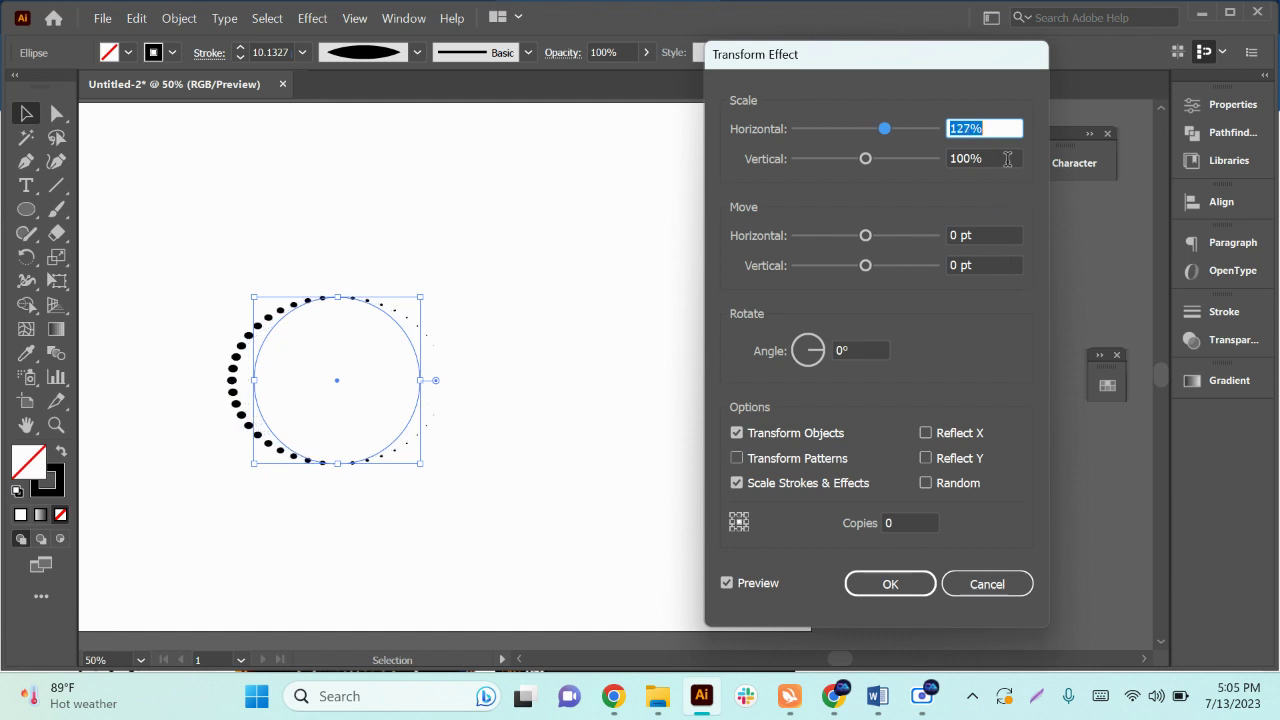
- Adjust the vertical scale of the copies to 110%
{"action": "left_click", "coordinate": [1007, 158]}
{"action": "scroll", "coordinate": [1007, 158], "scroll_direction": "up", "scroll_amount": 8}
{"action": "scroll", "coordinate": [1007, 158], "scroll_direction": "up", "scroll_amount": 4}
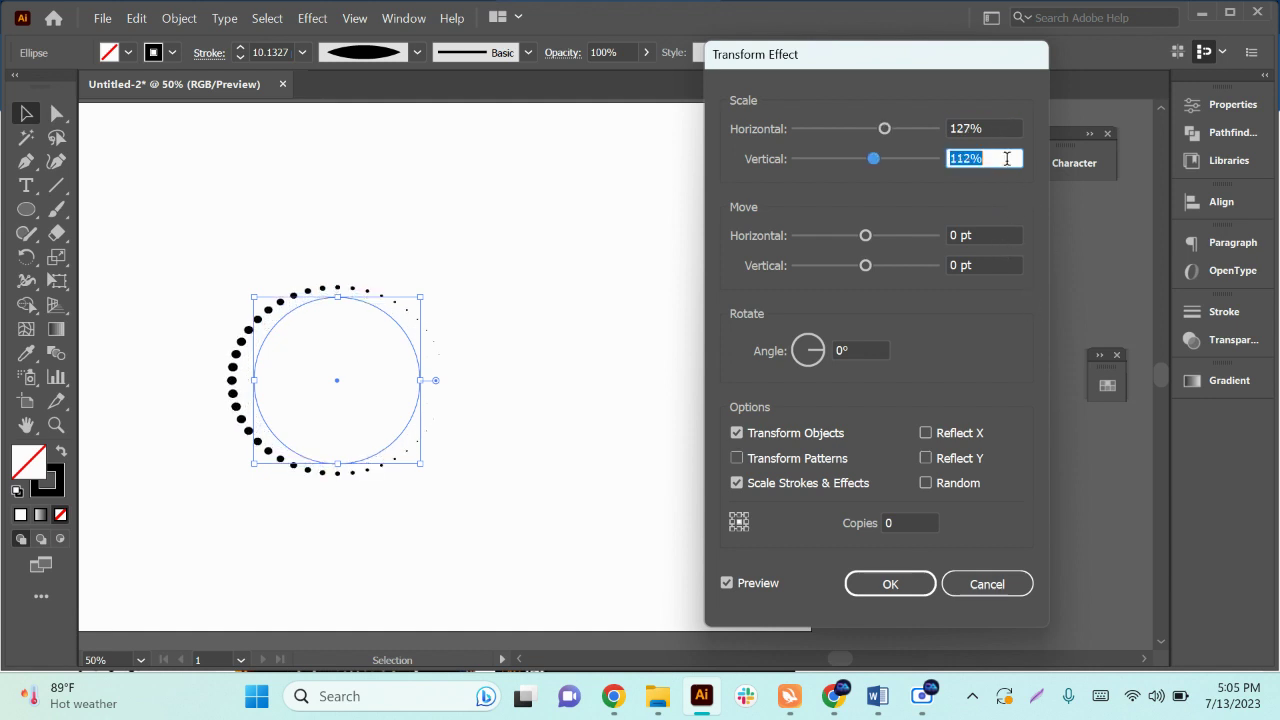
{"action": "scroll", "coordinate": [1007, 158], "scroll_direction": "up", "scroll_amount": 4}
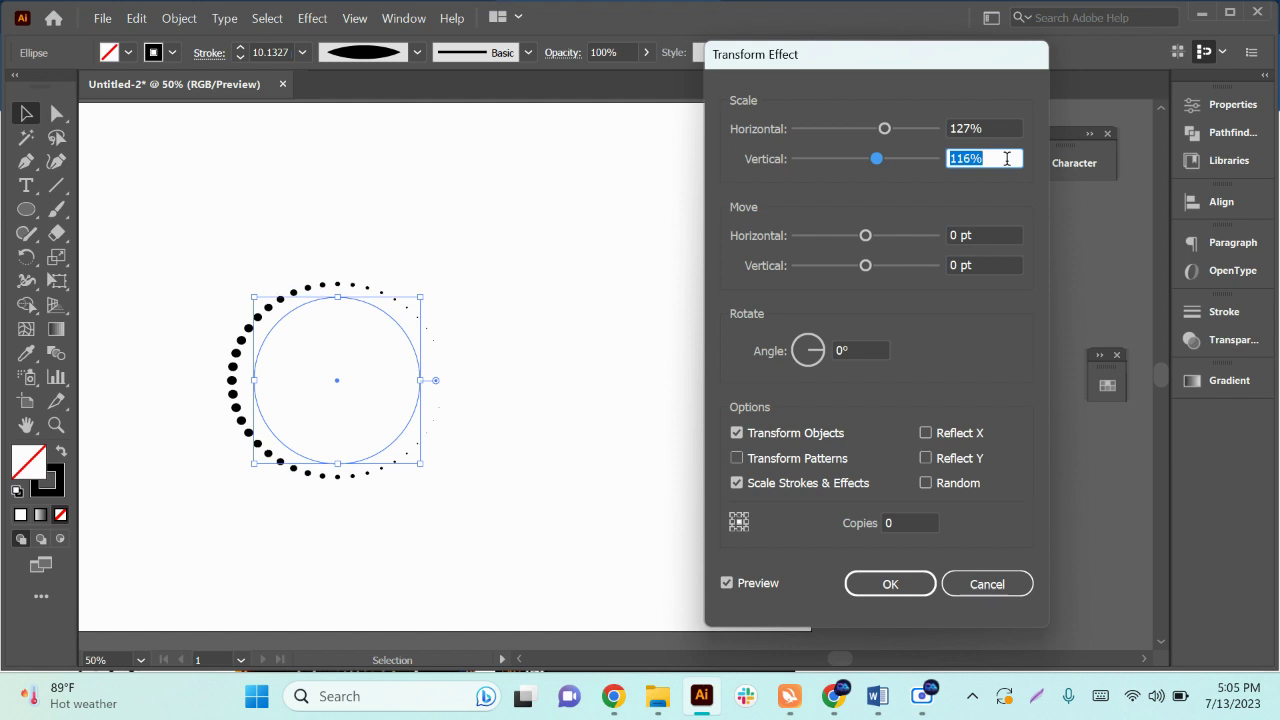
{"action": "scroll", "coordinate": [1007, 158], "scroll_direction": "down", "scroll_amount": 4}
{"action": "scroll", "coordinate": [1005, 158], "scroll_direction": "down", "scroll_amount": 4}
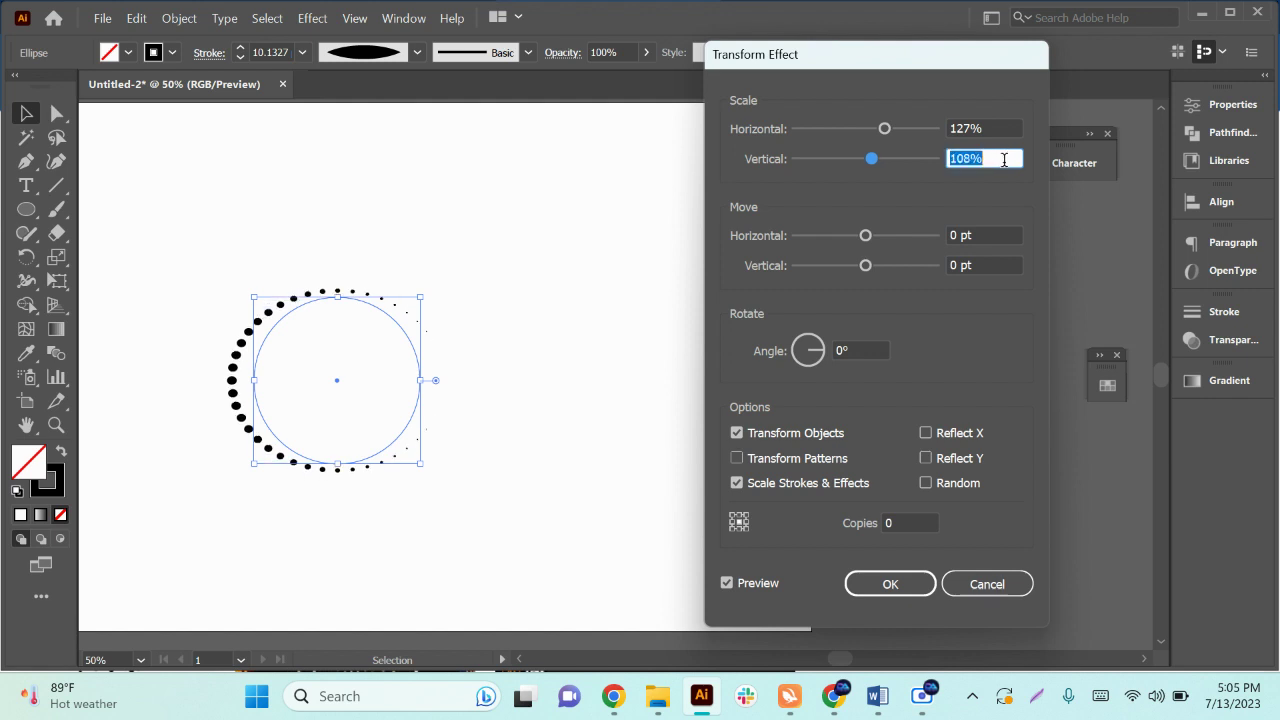
{"action": "scroll", "coordinate": [1005, 160], "scroll_direction": "down", "scroll_amount": 3}
{"action": "scroll", "coordinate": [1006, 160], "scroll_direction": "down", "scroll_amount": 2}
{"action": "scroll", "coordinate": [1006, 160], "scroll_direction": "up", "scroll_amount": 3}
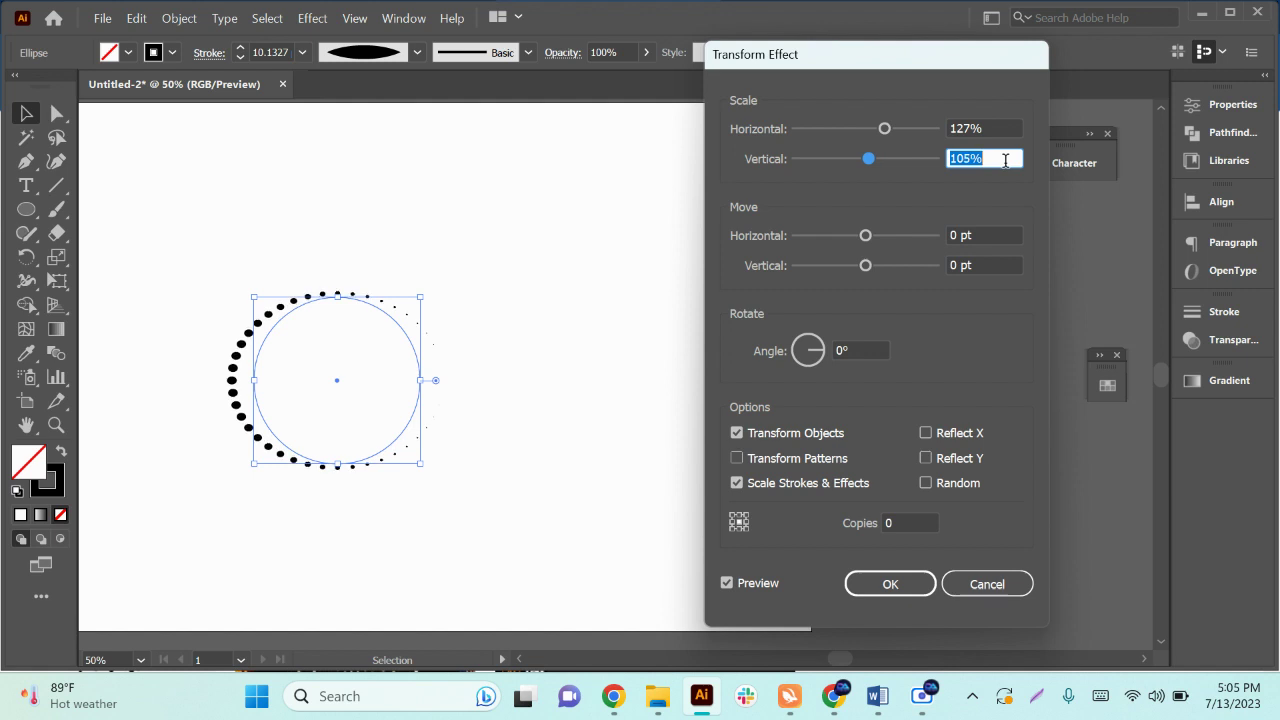
{"action": "scroll", "coordinate": [1006, 160], "scroll_direction": "up", "scroll_amount": 3}
{"action": "scroll", "coordinate": [1006, 160], "scroll_direction": "up", "scroll_amount": 1}
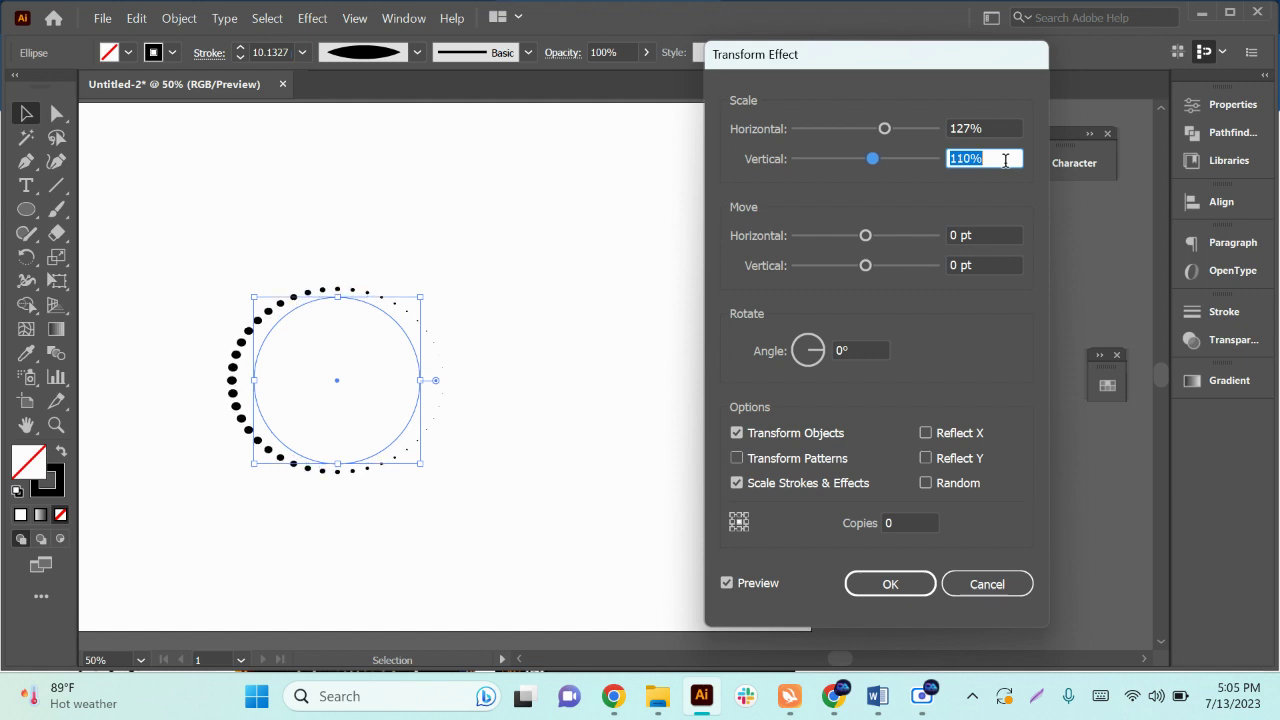
- Bring the horizontal scale back to 110% and move the dialog higher
{"action": "left_click", "coordinate": [993, 128]}
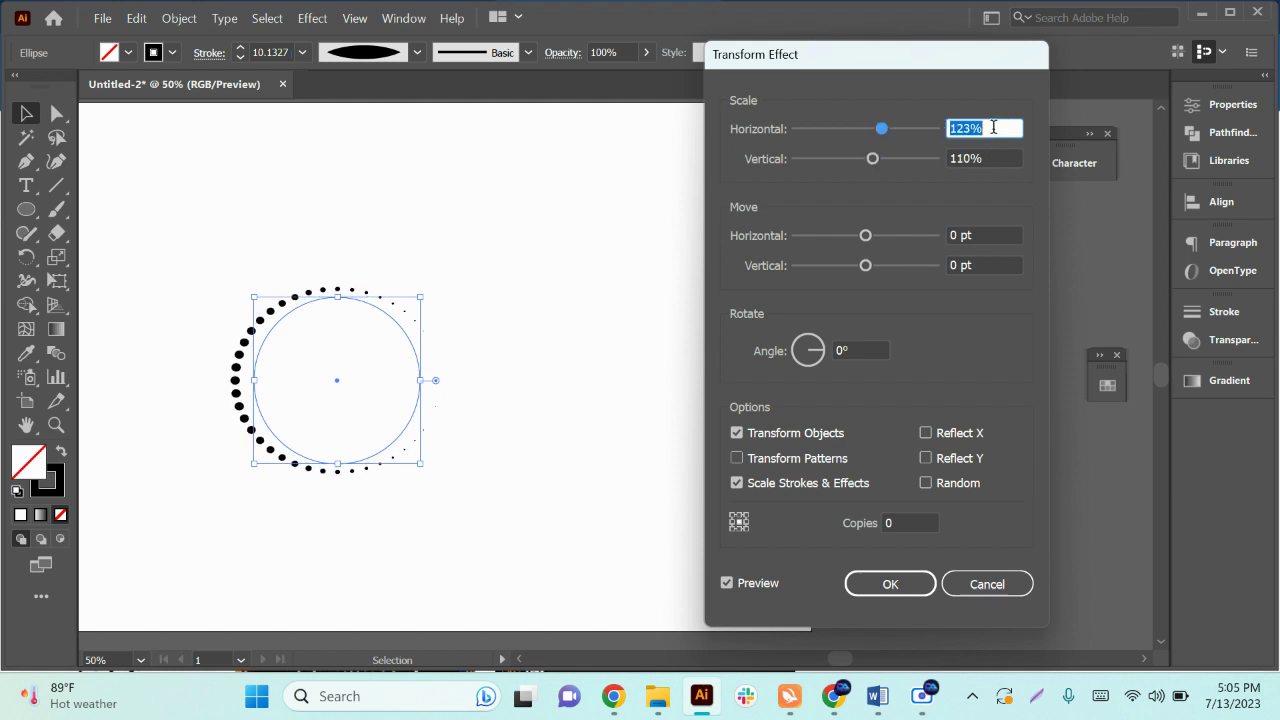
{"action": "scroll", "coordinate": [993, 128], "scroll_direction": "down", "scroll_amount": 6}
{"action": "scroll", "coordinate": [993, 128], "scroll_direction": "down", "scroll_amount": 6}
{"action": "scroll", "coordinate": [994, 128], "scroll_direction": "down", "scroll_amount": 1}
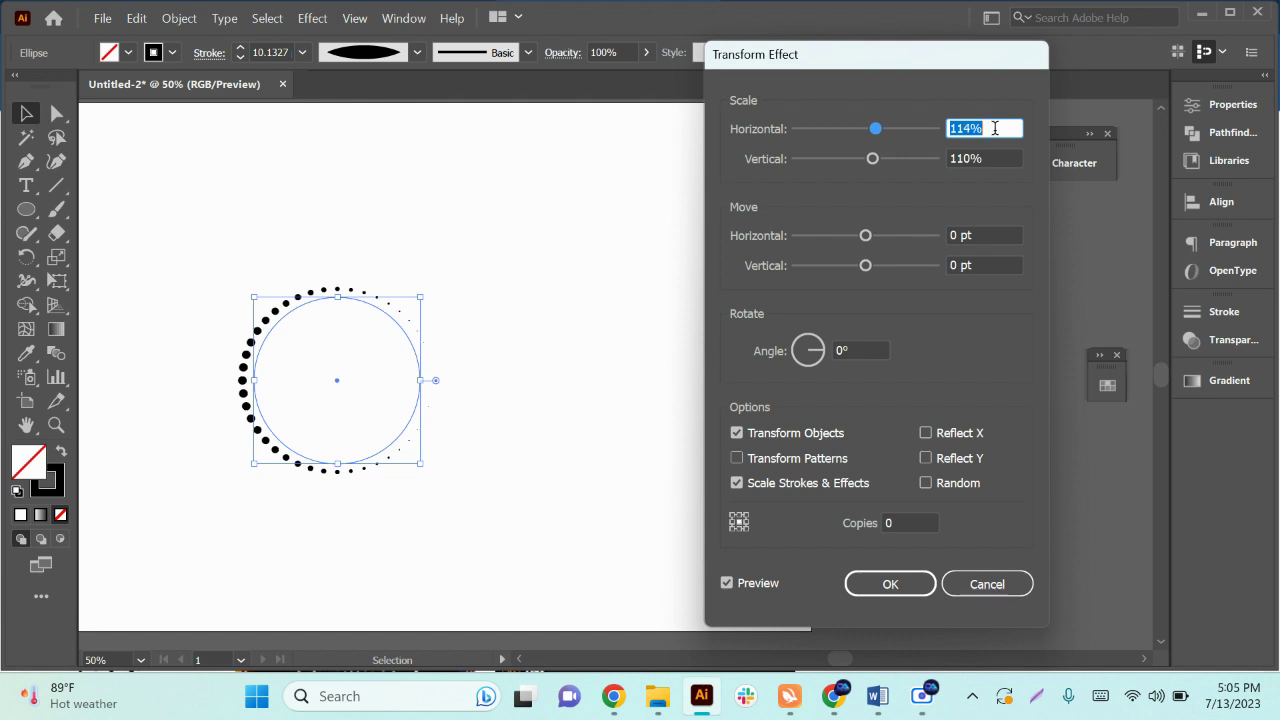
{"action": "scroll", "coordinate": [994, 128], "scroll_direction": "down", "scroll_amount": 2}
{"action": "scroll", "coordinate": [994, 128], "scroll_direction": "down", "scroll_amount": 2}
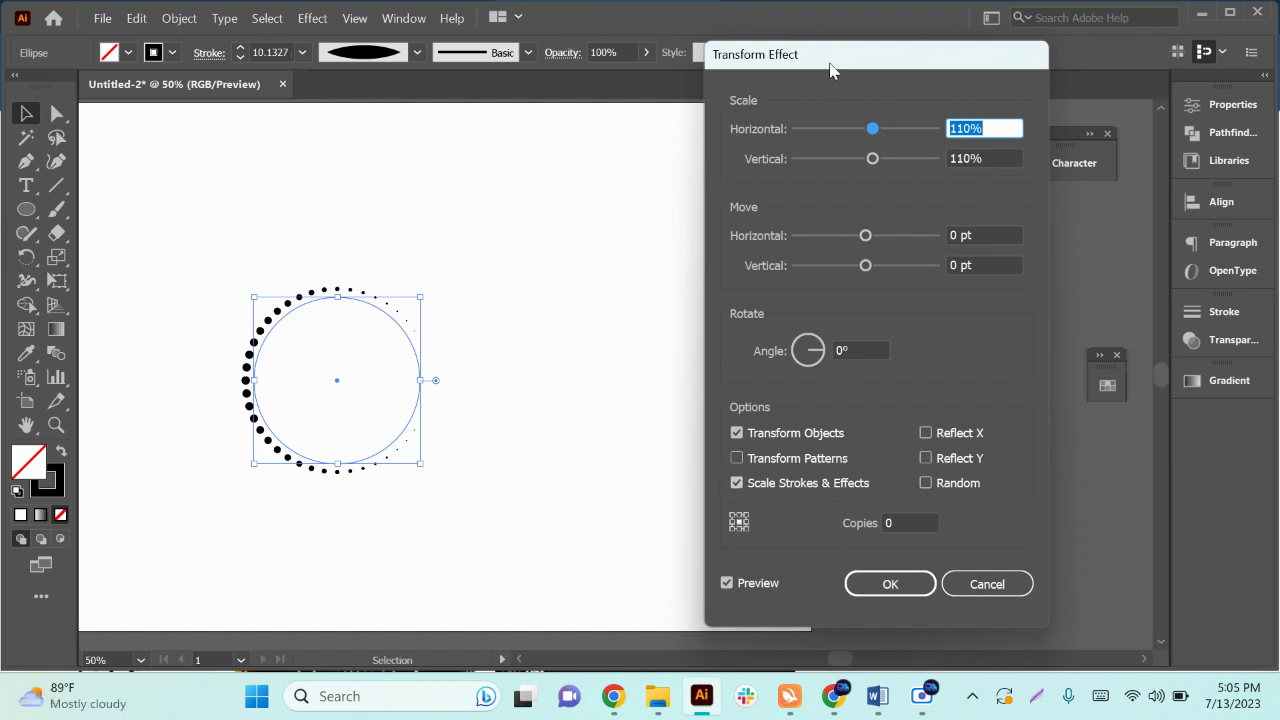
{"action": "left_click_drag", "start_coordinate": [830, 58], "coordinate": [827, 31]}
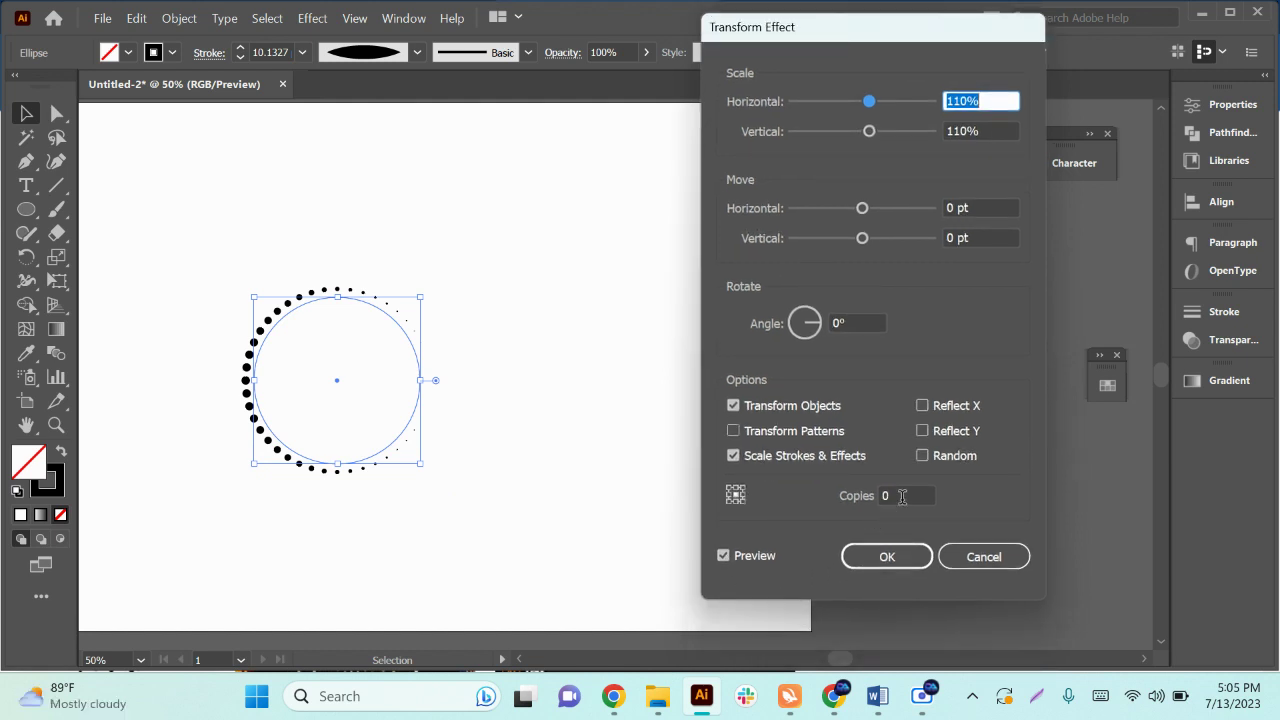
- Raise the number of dot-ring copies to 9
{"action": "left_click", "coordinate": [902, 495]}
{"action": "key", "text": "Up"}
{"action": "key", "text": "Up"}
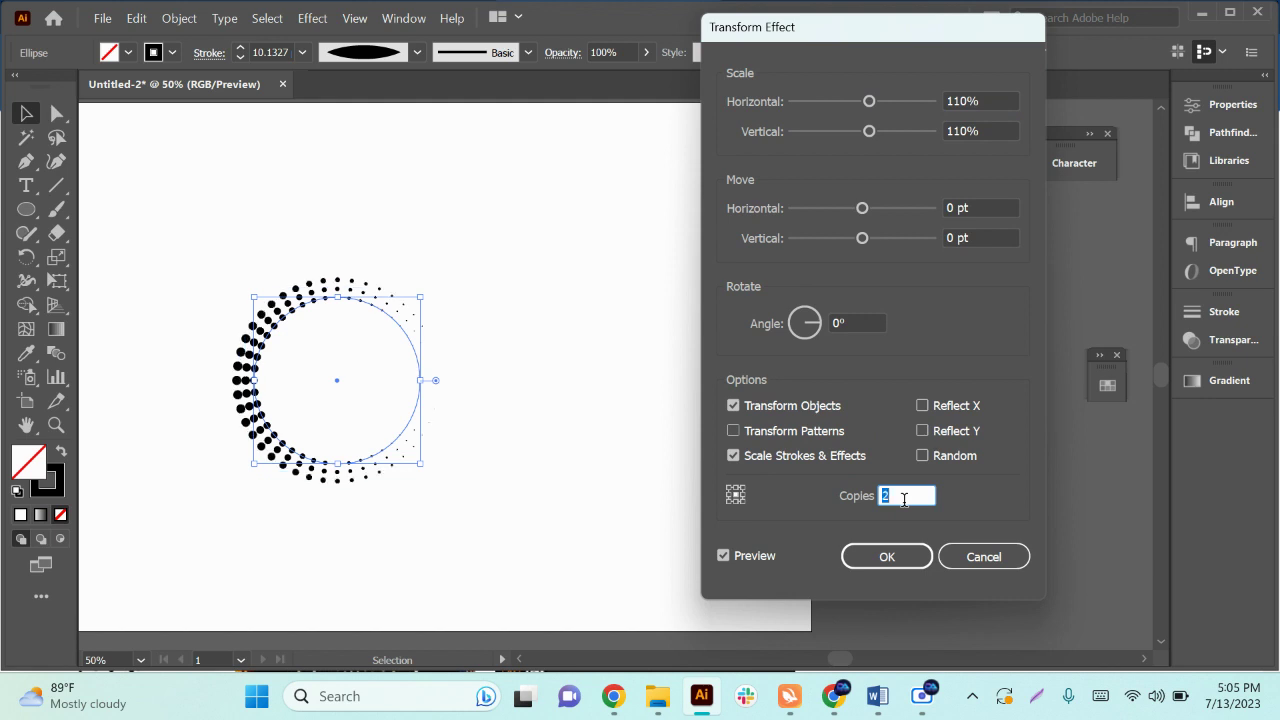
{"action": "key", "text": "Up"}
{"action": "key", "text": "Up"}
{"action": "key", "text": "Up"}
{"action": "key", "text": "Up"}
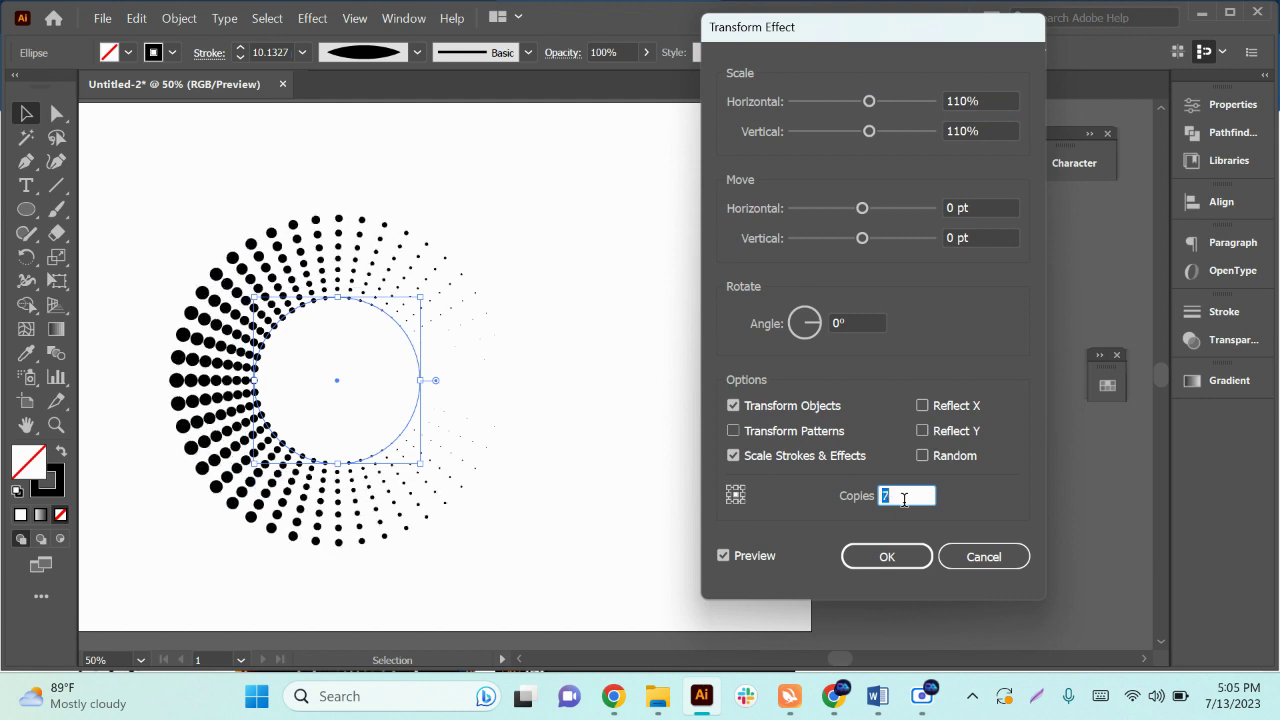
{"action": "key", "text": "Up"}
{"action": "key", "text": "Up"}
{"action": "key", "text": "Up"}
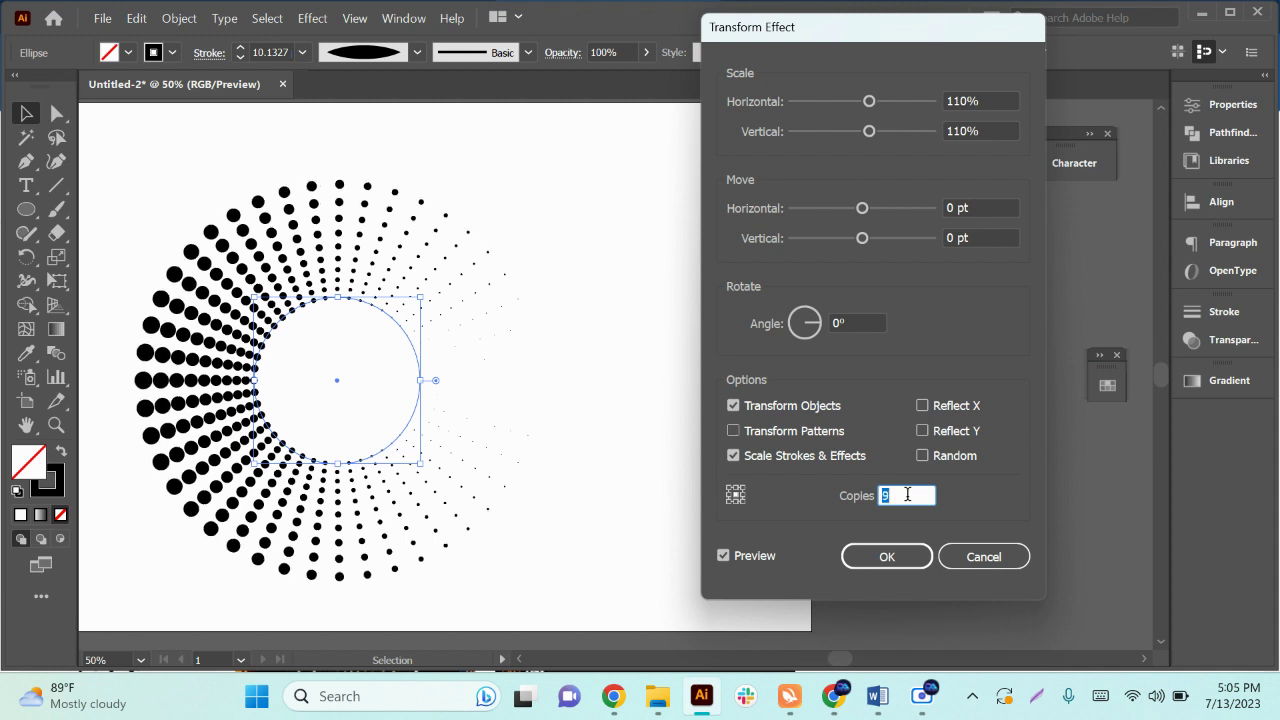
{"action": "key", "text": "Up"}
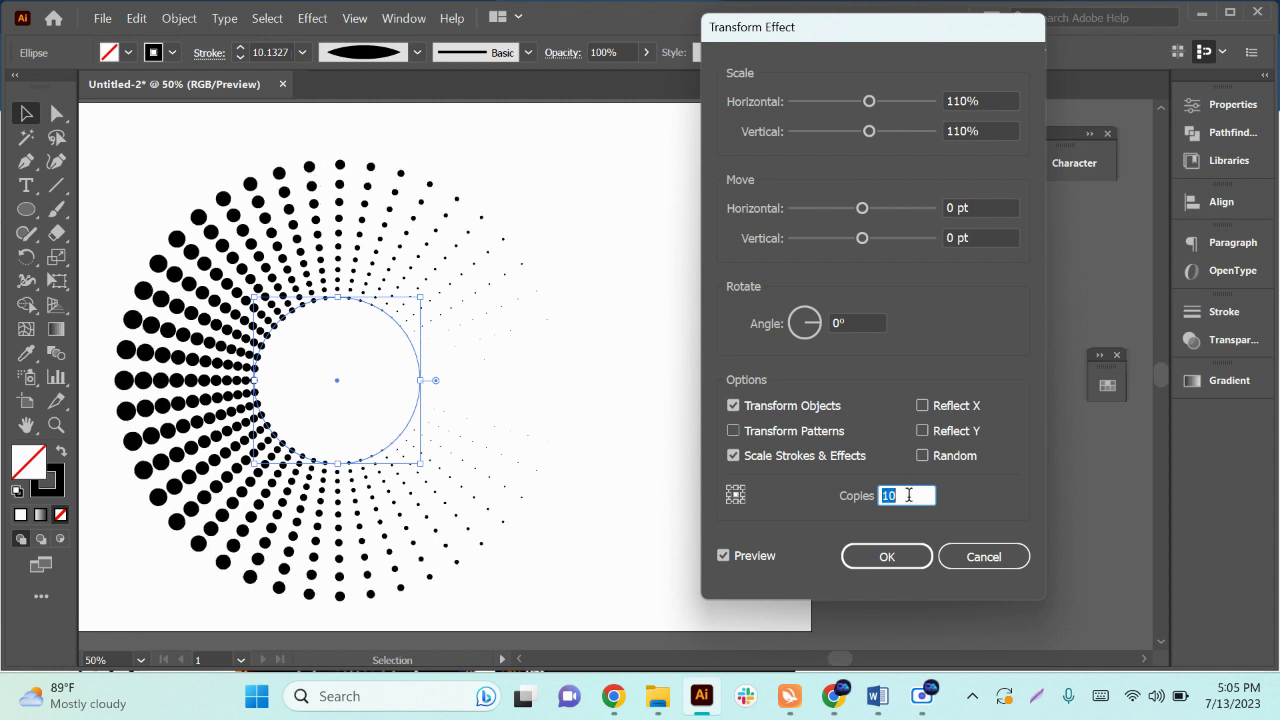
- Twist the copies by raising the rotation angle a few degrees
{"action": "left_click", "coordinate": [858, 331]}
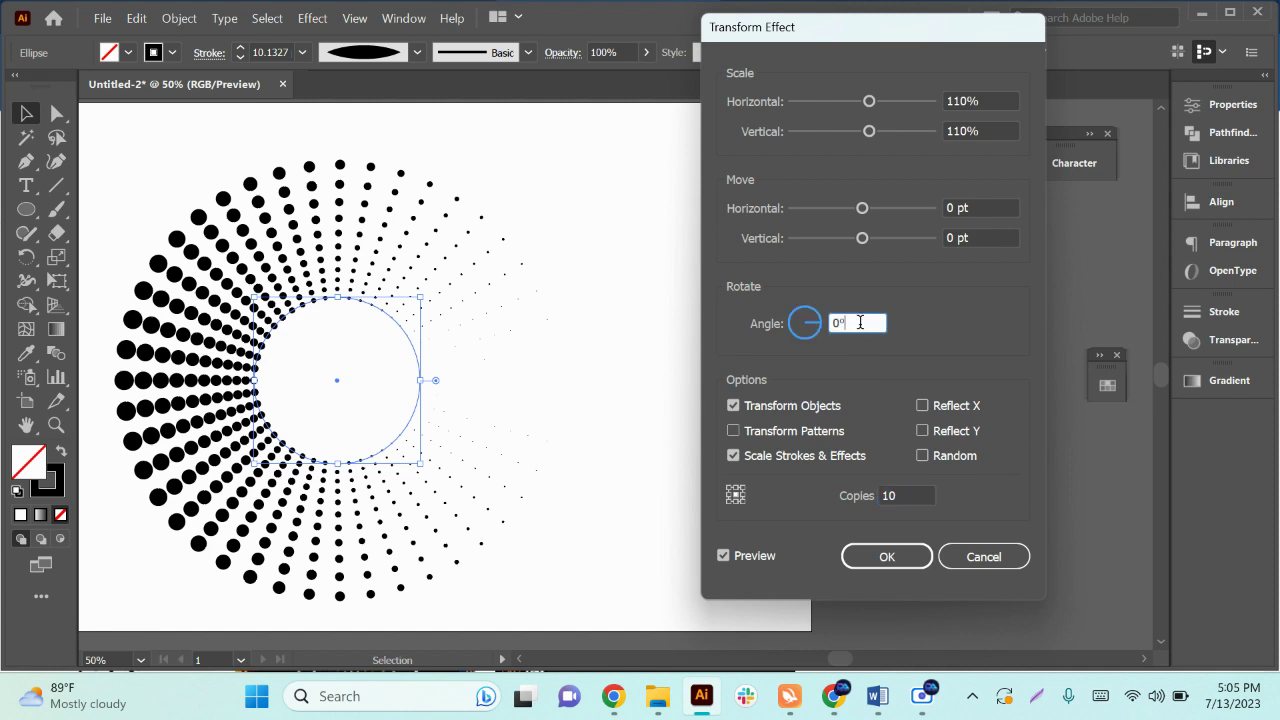
{"action": "key", "text": "Up"}
{"action": "key", "text": "Up"}
{"action": "key", "text": "Up"}
{"action": "key", "text": "Up"}
{"action": "key", "text": "Up"}
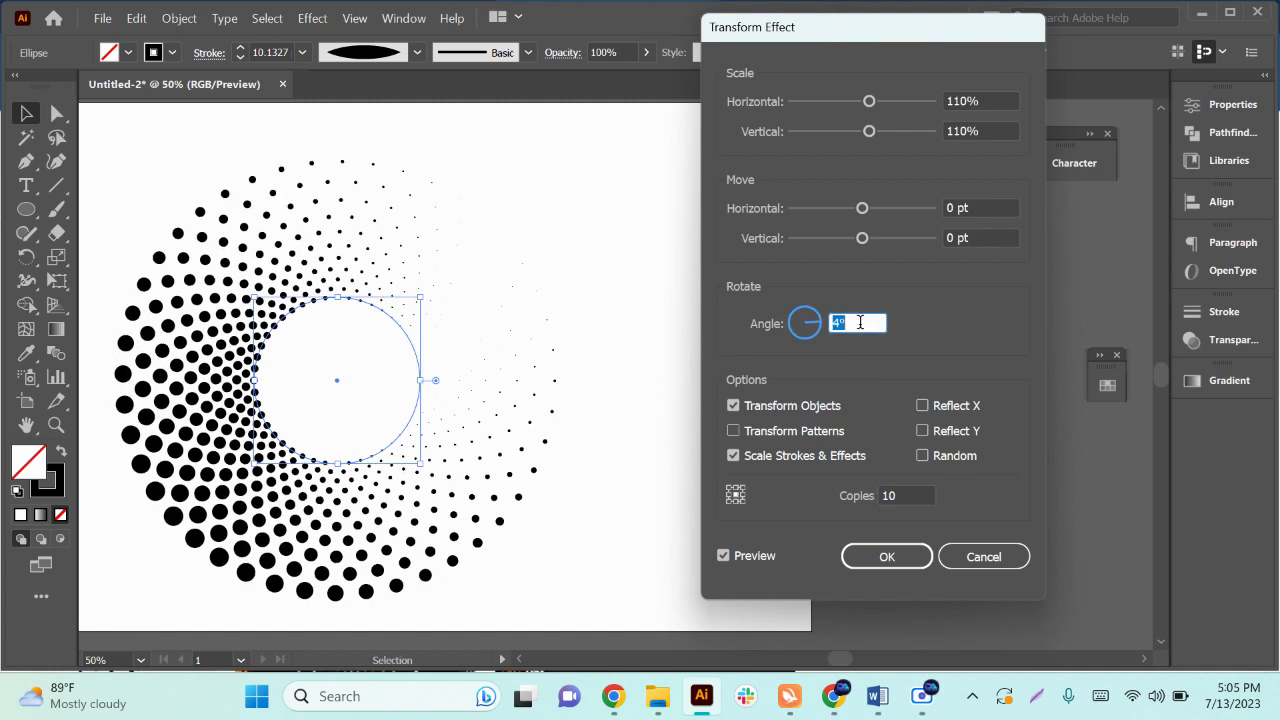
{"action": "key", "text": "Up"}
{"action": "key", "text": "Up"}
{"action": "key", "text": "Up"}
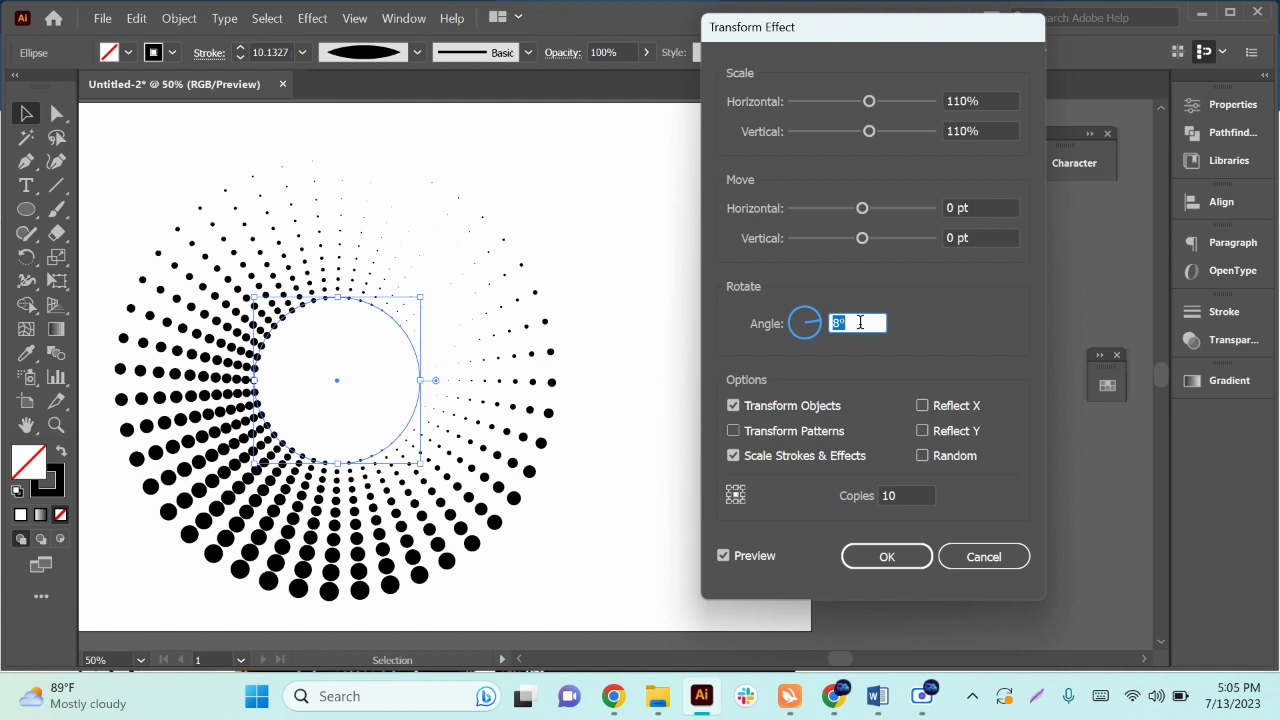
{"action": "key", "text": "Up"}
{"action": "key", "text": "Up"}
{"action": "key", "text": "Up"}
{"action": "key", "text": "Up"}
{"action": "key", "text": "Up"}
{"action": "key", "text": "Up"}
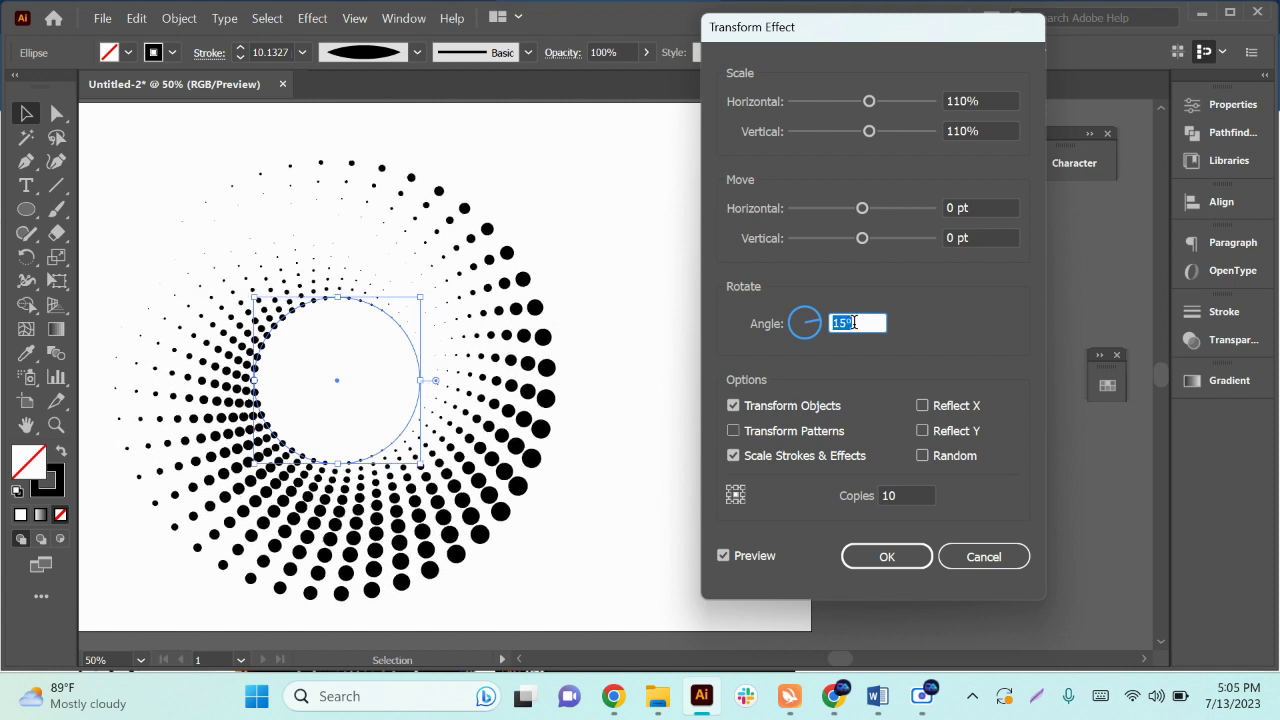
{"action": "key", "text": "Up"}
{"action": "key", "text": "Up"}
{"action": "key", "text": "Up"}
{"action": "key", "text": "Up"}
{"action": "key", "text": "Up"}
{"action": "key", "text": "Up"}
{"action": "key", "text": "Up"}
{"action": "key", "text": "Up"}
{"action": "key", "text": "Up"}
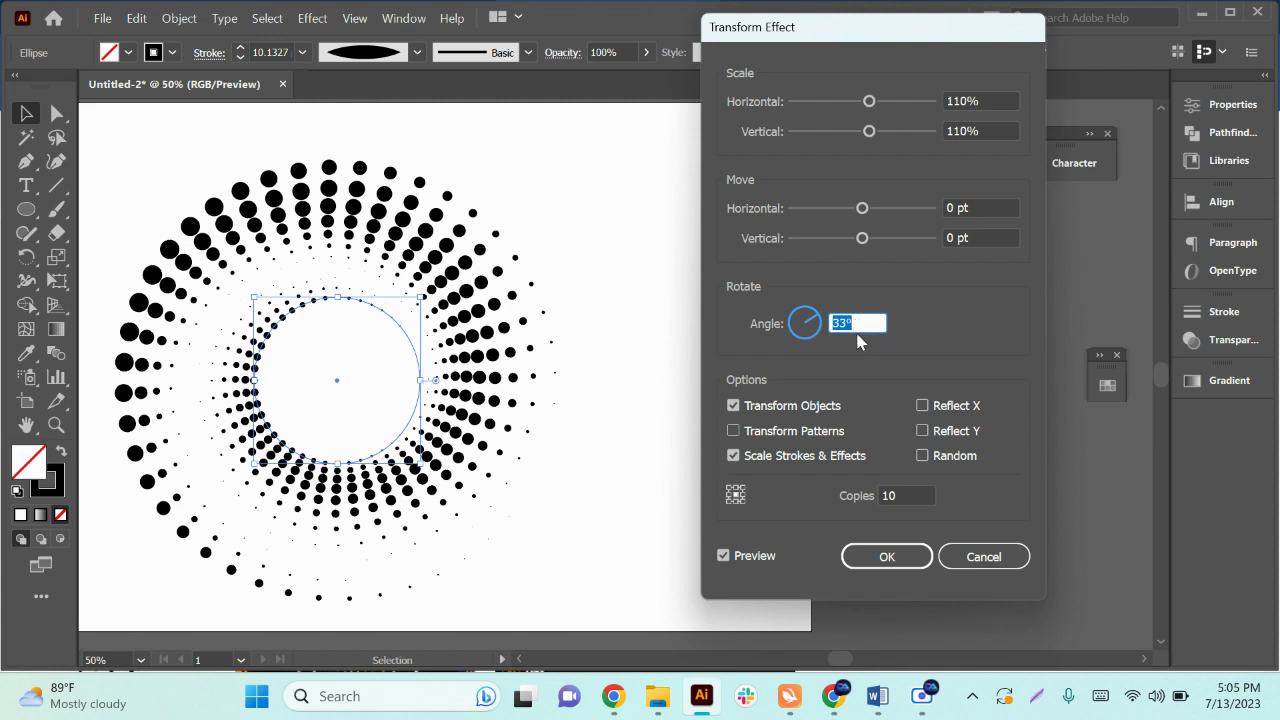
- Bring the rotation angle down to -30°
{"action": "left_click", "coordinate": [856, 324]}
{"action": "scroll", "coordinate": [857, 323], "scroll_direction": "down", "scroll_amount": 6}
{"action": "scroll", "coordinate": [857, 323], "scroll_direction": "down", "scroll_amount": 5}
{"action": "scroll", "coordinate": [857, 323], "scroll_direction": "down", "scroll_amount": 6}
{"action": "scroll", "coordinate": [857, 323], "scroll_direction": "down", "scroll_amount": 5}
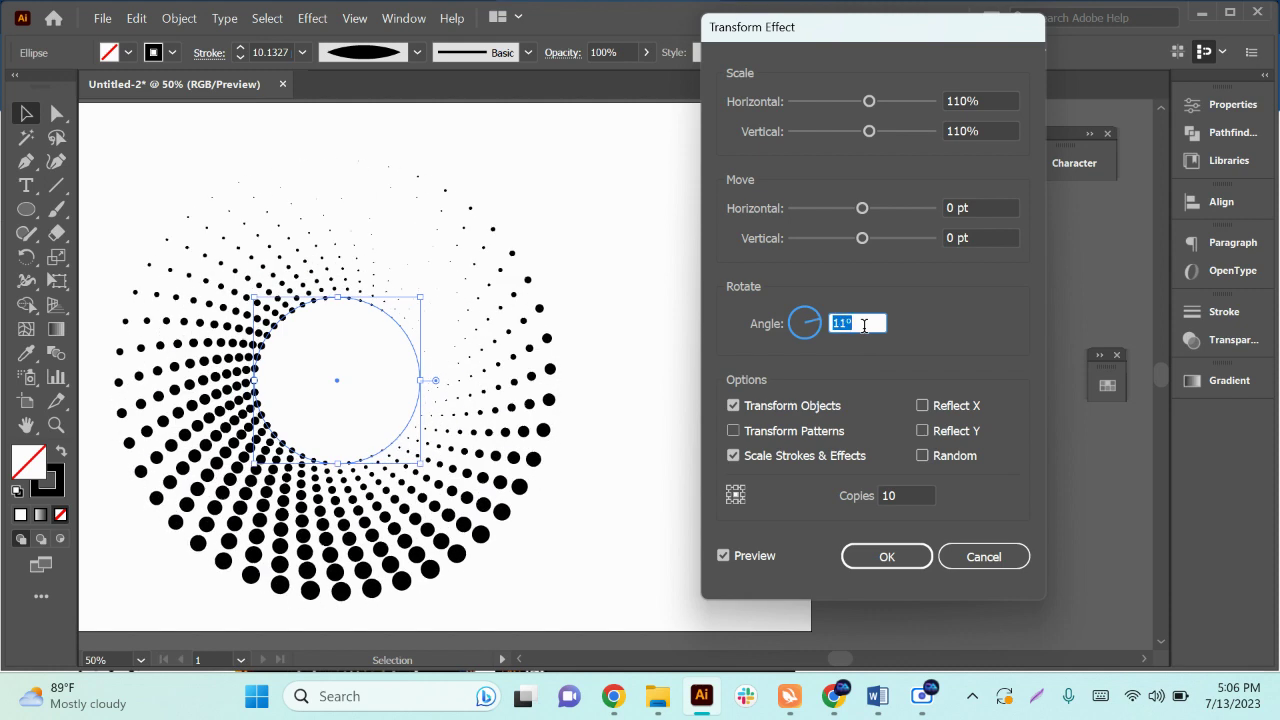
{"action": "scroll", "coordinate": [864, 325], "scroll_direction": "down", "scroll_amount": 7}
{"action": "scroll", "coordinate": [864, 325], "scroll_direction": "down", "scroll_amount": 7}
{"action": "scroll", "coordinate": [864, 325], "scroll_direction": "down", "scroll_amount": 7}
{"action": "scroll", "coordinate": [864, 325], "scroll_direction": "down", "scroll_amount": 6}
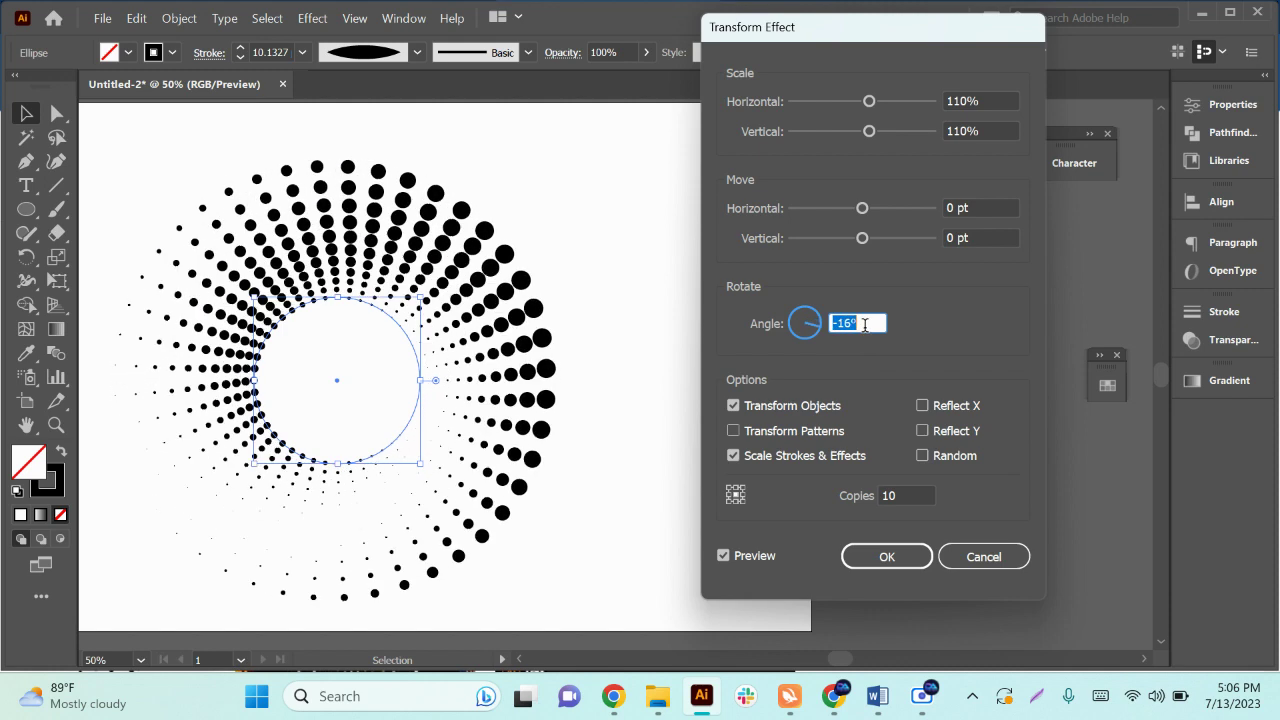
{"action": "scroll", "coordinate": [865, 325], "scroll_direction": "down", "scroll_amount": 4}
{"action": "scroll", "coordinate": [865, 325], "scroll_direction": "down", "scroll_amount": 4}
{"action": "scroll", "coordinate": [865, 325], "scroll_direction": "down", "scroll_amount": 3}
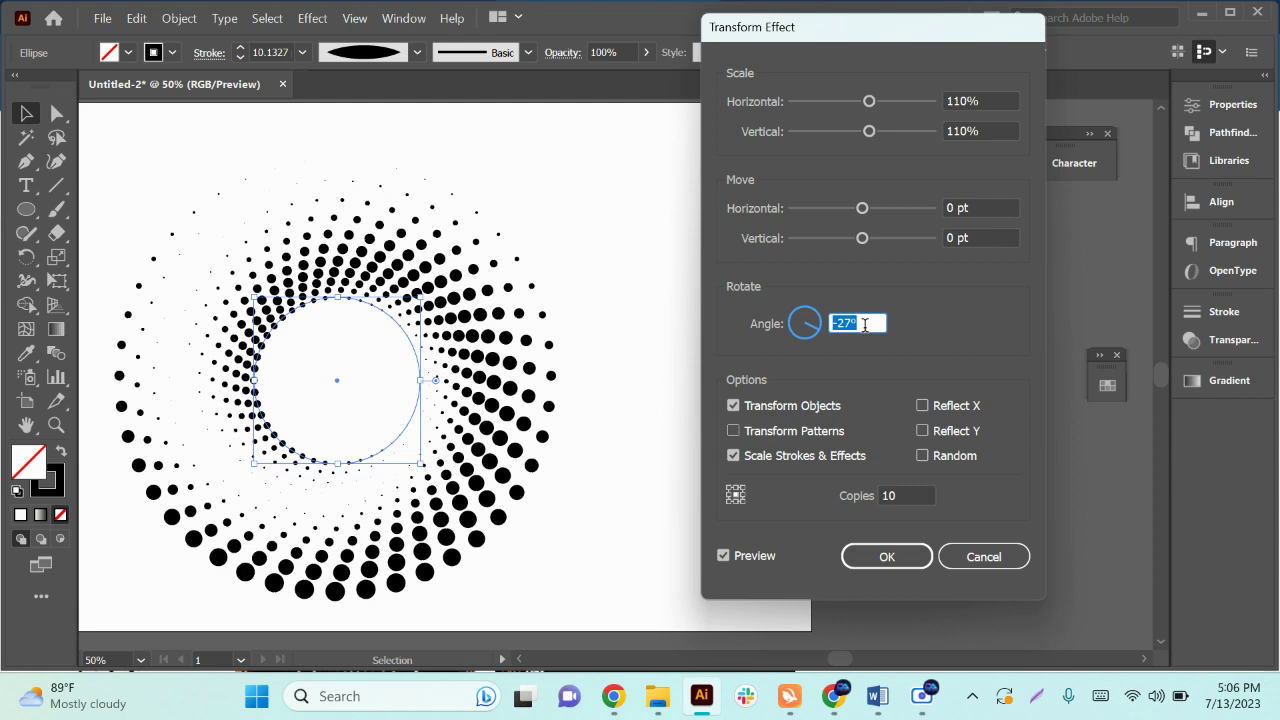
{"action": "scroll", "coordinate": [865, 325], "scroll_direction": "down", "scroll_amount": 2}
{"action": "scroll", "coordinate": [865, 325], "scroll_direction": "down", "scroll_amount": 1}
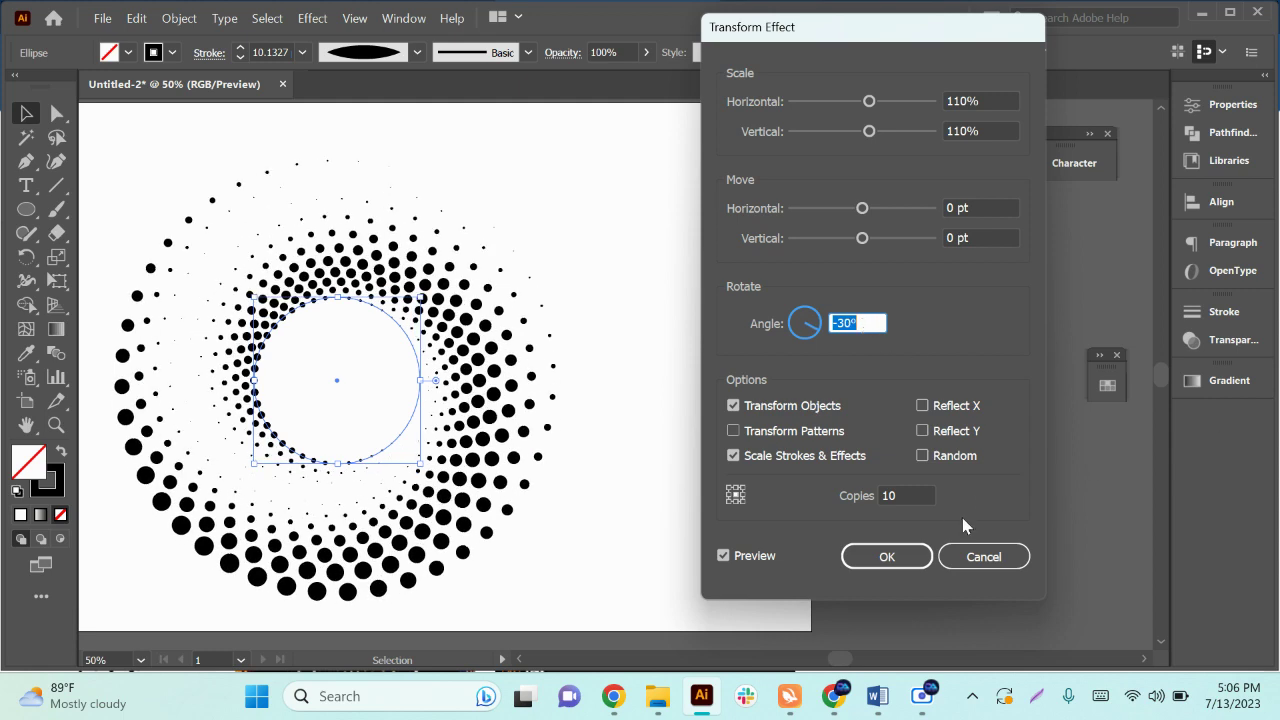
- Set the number of copies to 11
{"action": "left_click", "coordinate": [920, 493]}
{"action": "scroll", "coordinate": [921, 490], "scroll_direction": "up", "scroll_amount": 1}
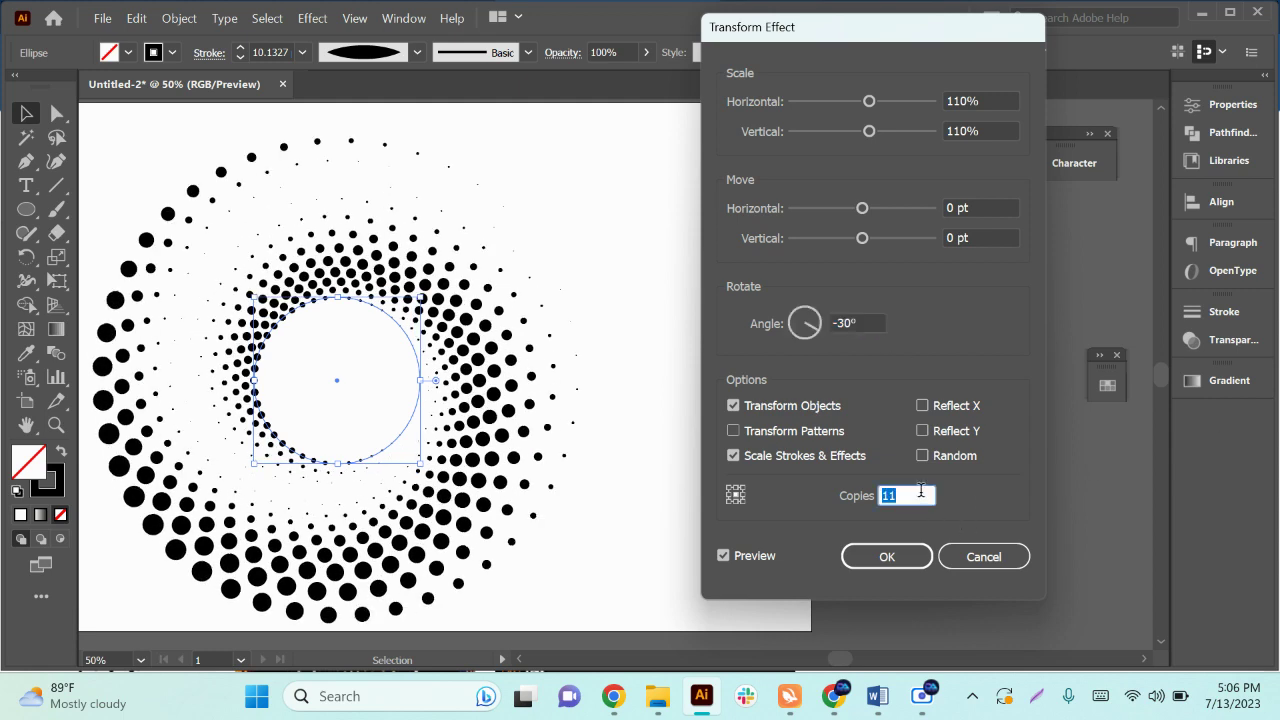
{"action": "scroll", "coordinate": [921, 490], "scroll_direction": "down", "scroll_amount": 3}
{"action": "scroll", "coordinate": [921, 490], "scroll_direction": "down", "scroll_amount": 2}
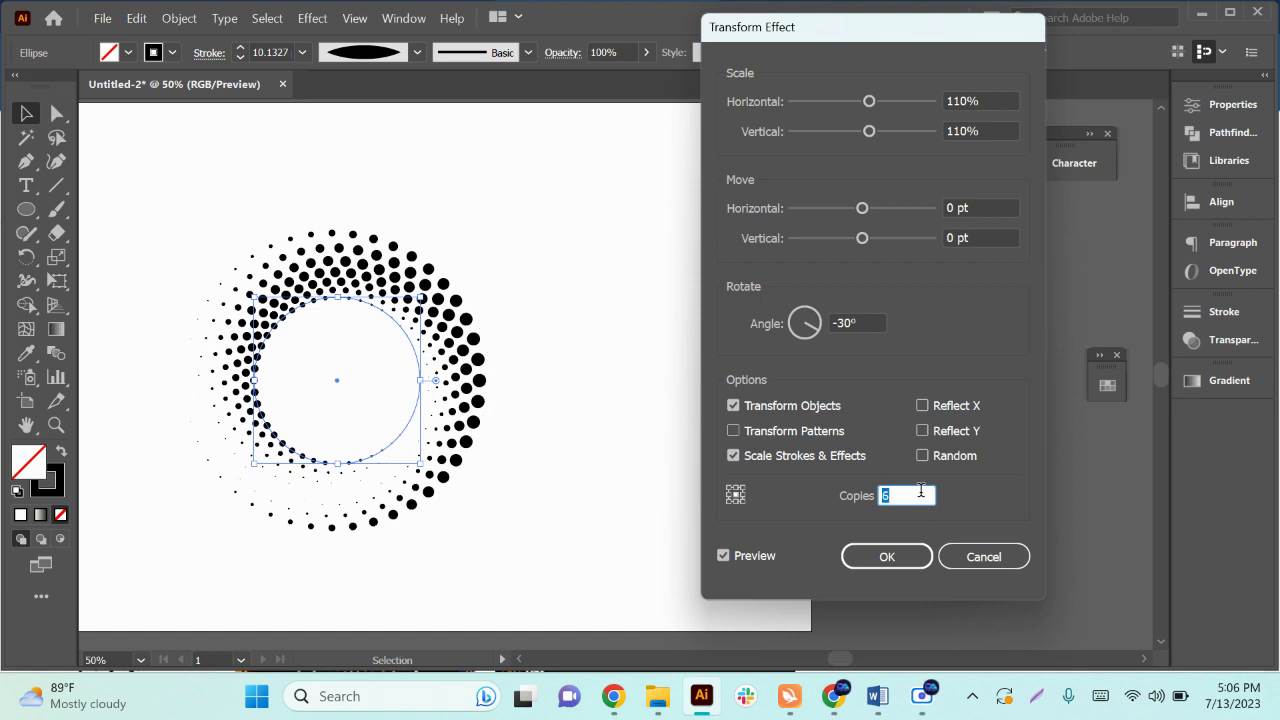
{"action": "scroll", "coordinate": [920, 490], "scroll_direction": "up", "scroll_amount": 2}
{"action": "scroll", "coordinate": [920, 490], "scroll_direction": "up", "scroll_amount": 3}
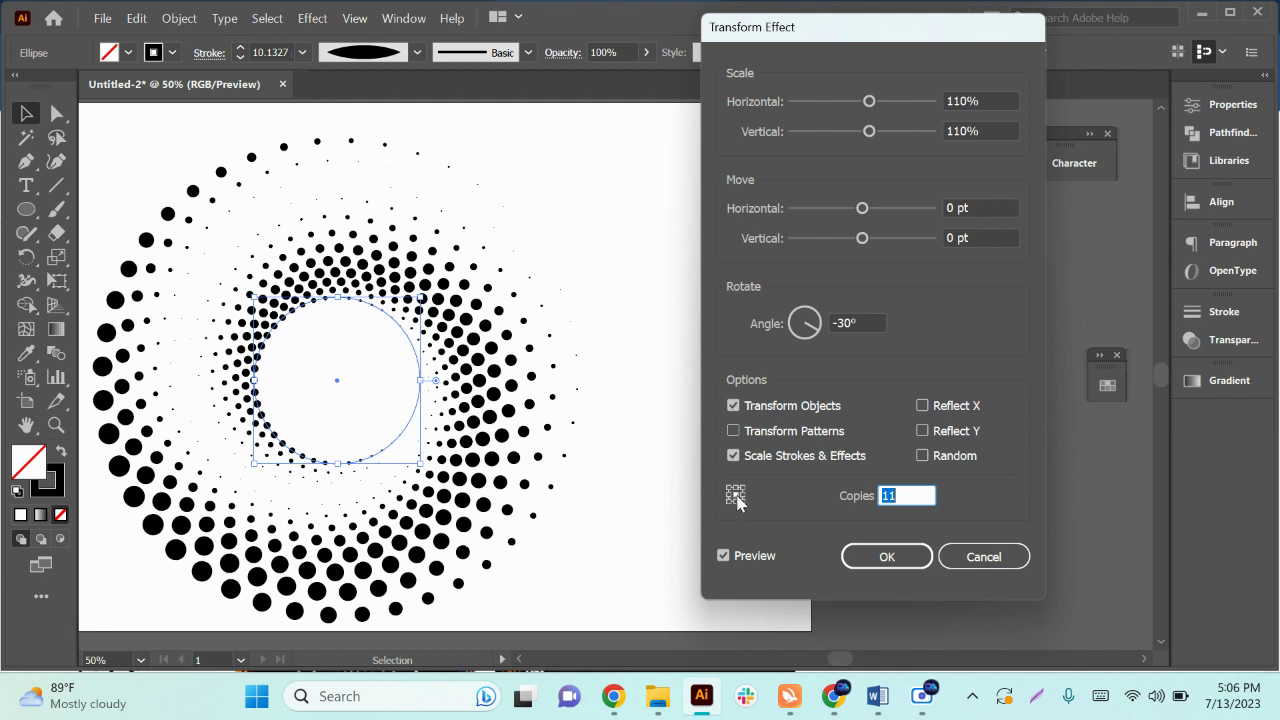
- Try several reference points, settling on the circle's centre as the pivot
{"action": "left_click", "coordinate": [742, 500]}
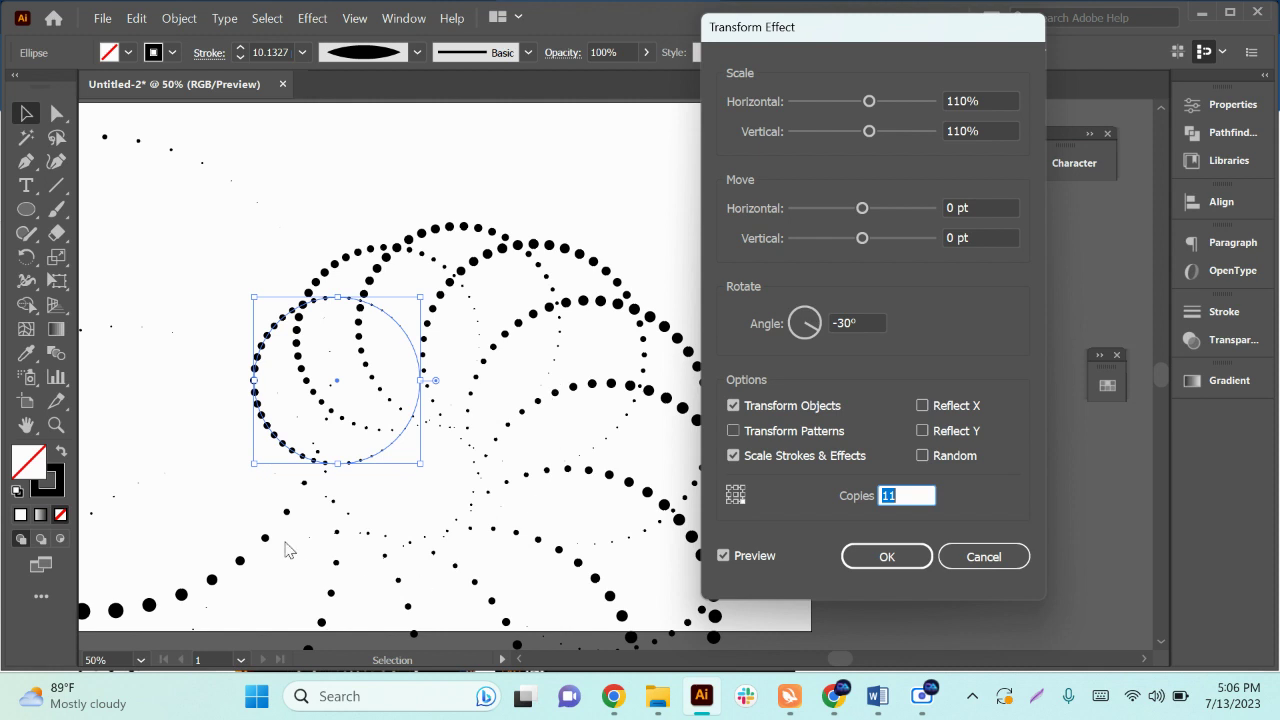
{"action": "left_click", "coordinate": [733, 495]}
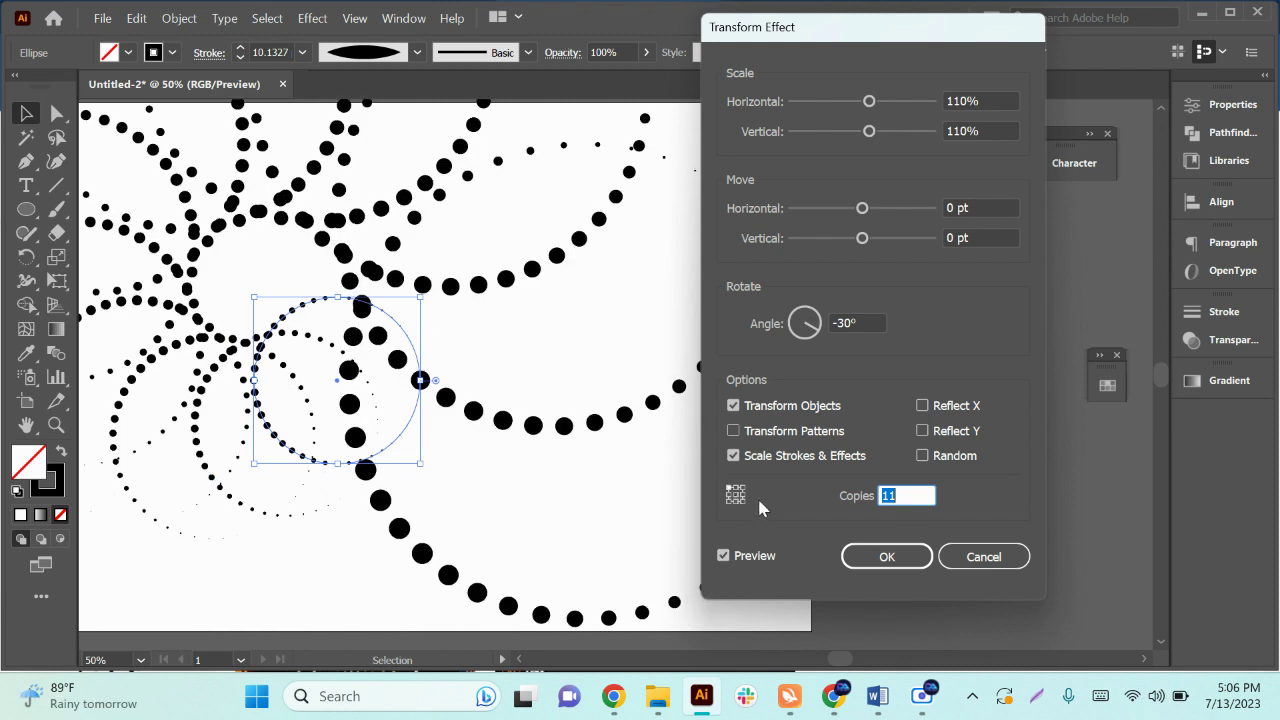
{"action": "left_click", "coordinate": [742, 500]}
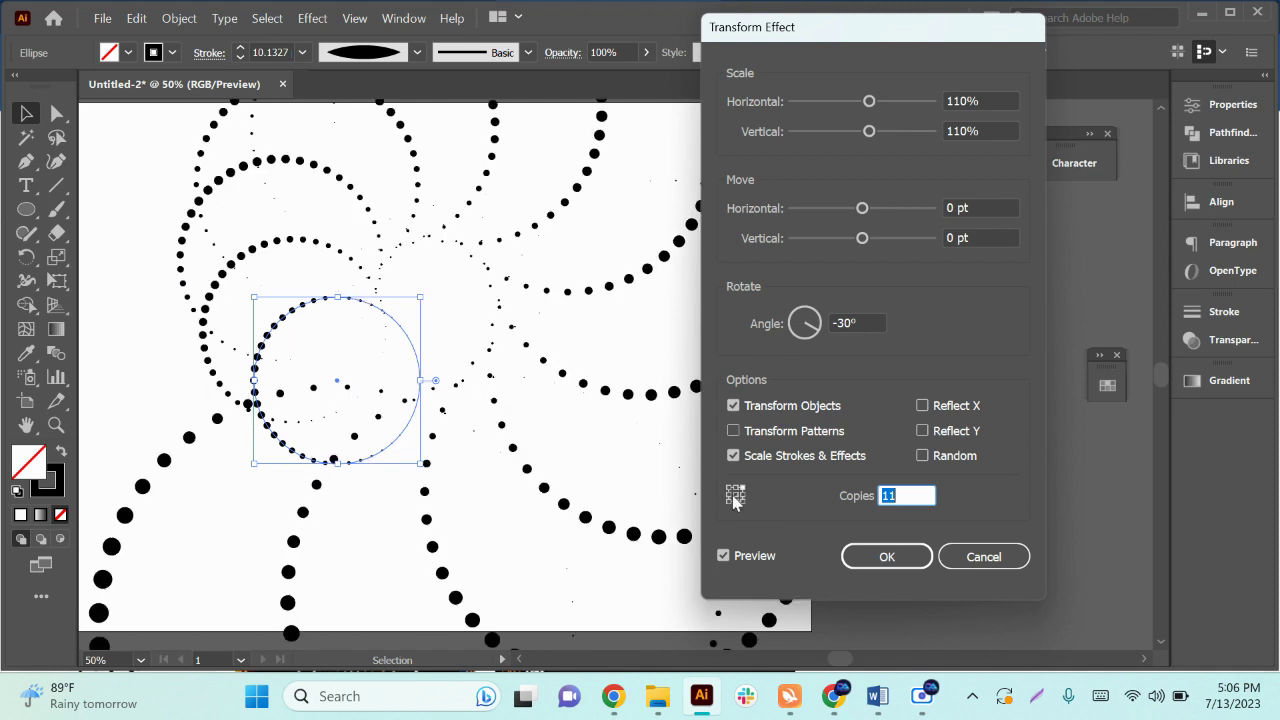
{"action": "left_click", "coordinate": [736, 495]}
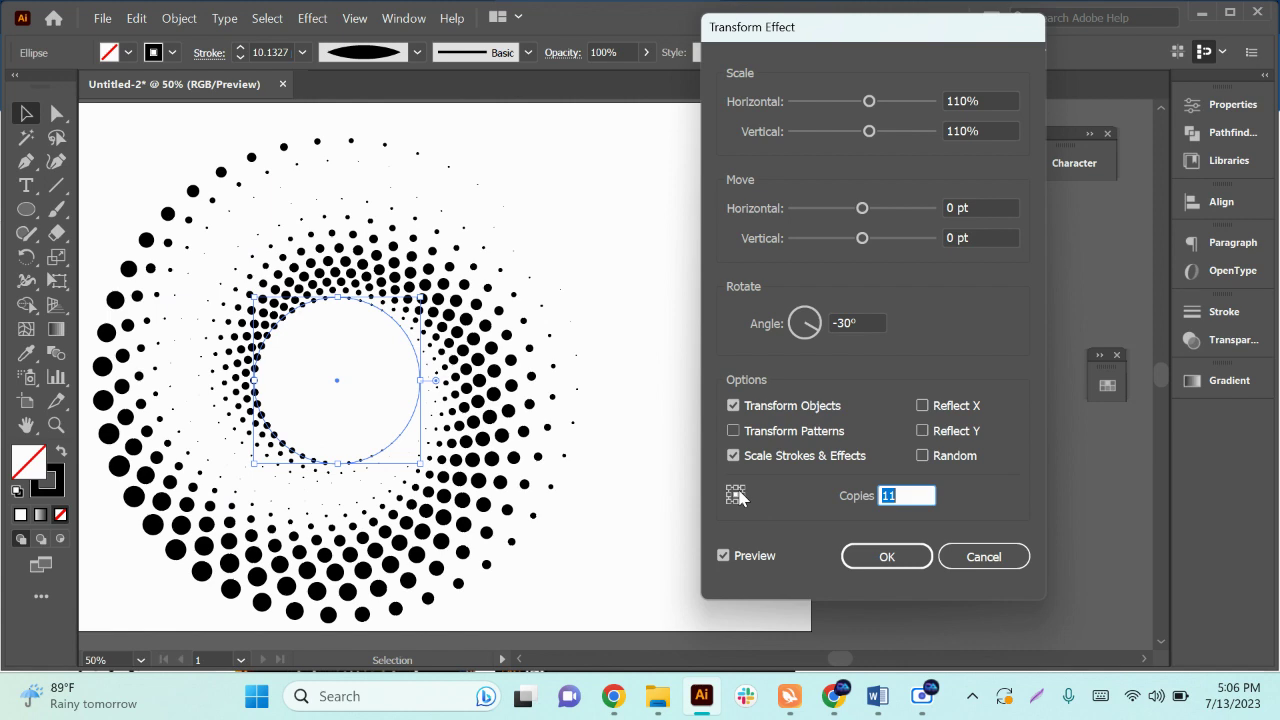
- Experiment with the horizontal Move offset, from 34 pt down to -41 pt
{"action": "left_click", "coordinate": [991, 206]}
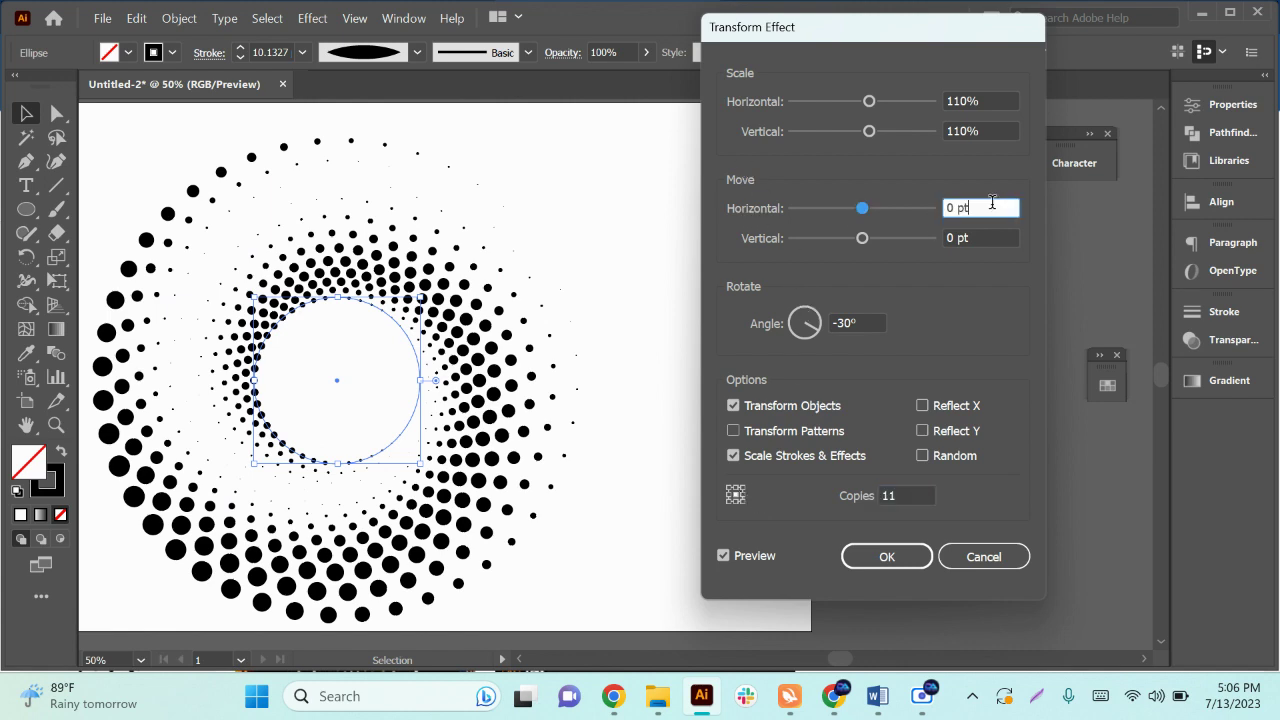
{"action": "key", "text": "Up"}
{"action": "key", "text": "Up"}
{"action": "key", "text": "Up"}
{"action": "key", "text": "Up"}
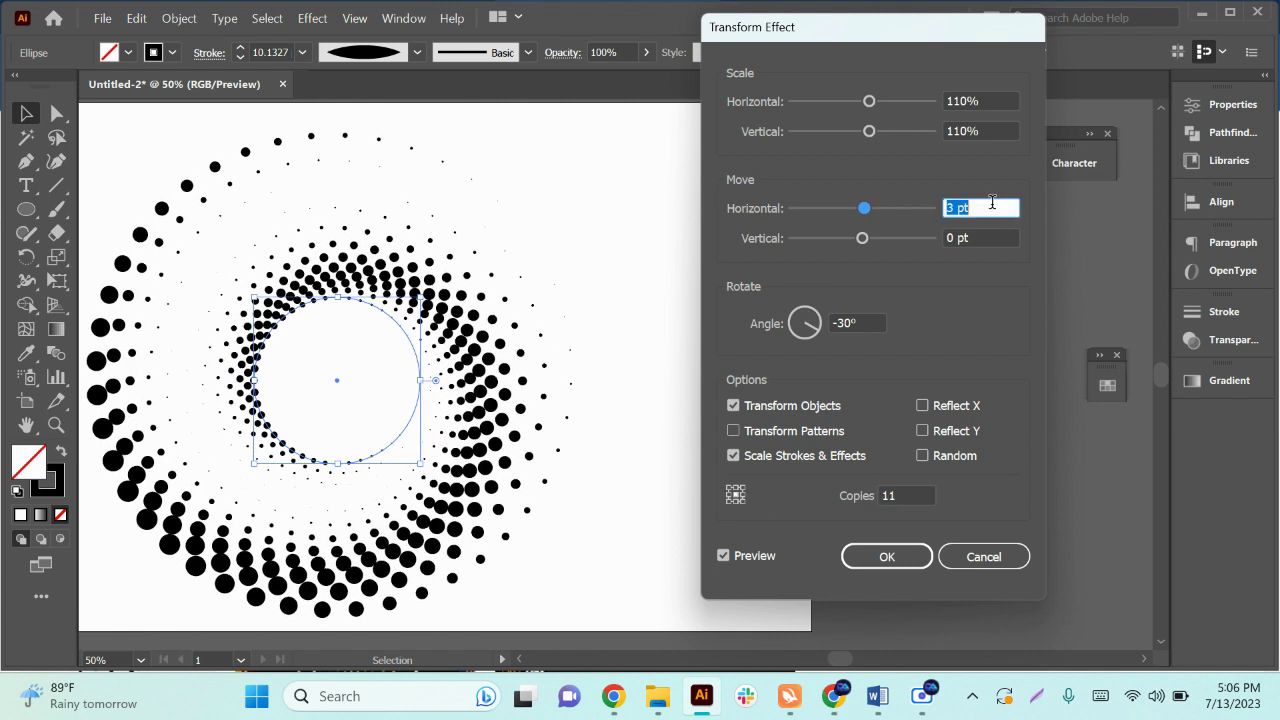
{"action": "key", "text": "Up"}
{"action": "key", "text": "Up"}
{"action": "key", "text": "Up"}
{"action": "key", "text": "Up"}
{"action": "key", "text": "Up"}
{"action": "key", "text": "Up"}
{"action": "key", "text": "Up"}
{"action": "key", "text": "Up"}
{"action": "key", "text": "Up"}
{"action": "key", "text": "Up"}
{"action": "key", "text": "Up"}
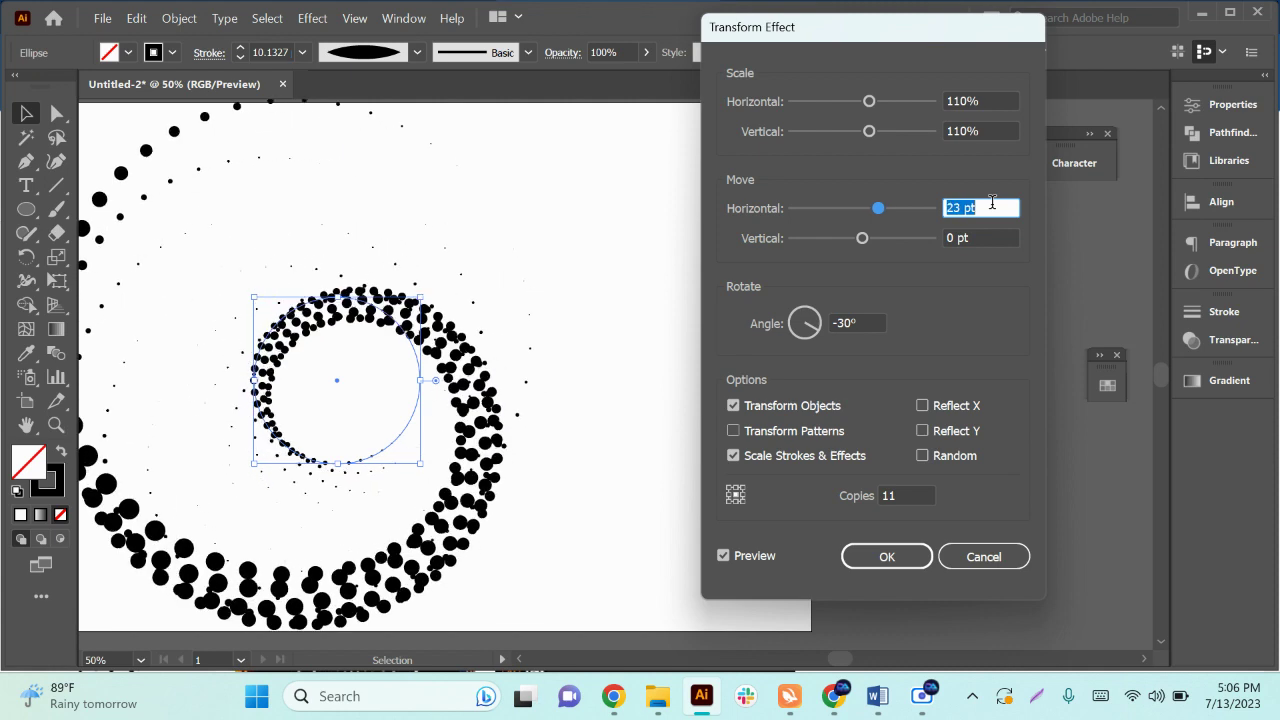
{"action": "key", "text": "Up"}
{"action": "key", "text": "Up"}
{"action": "key", "text": "Up"}
{"action": "key", "text": "Up"}
{"action": "key", "text": "Up"}
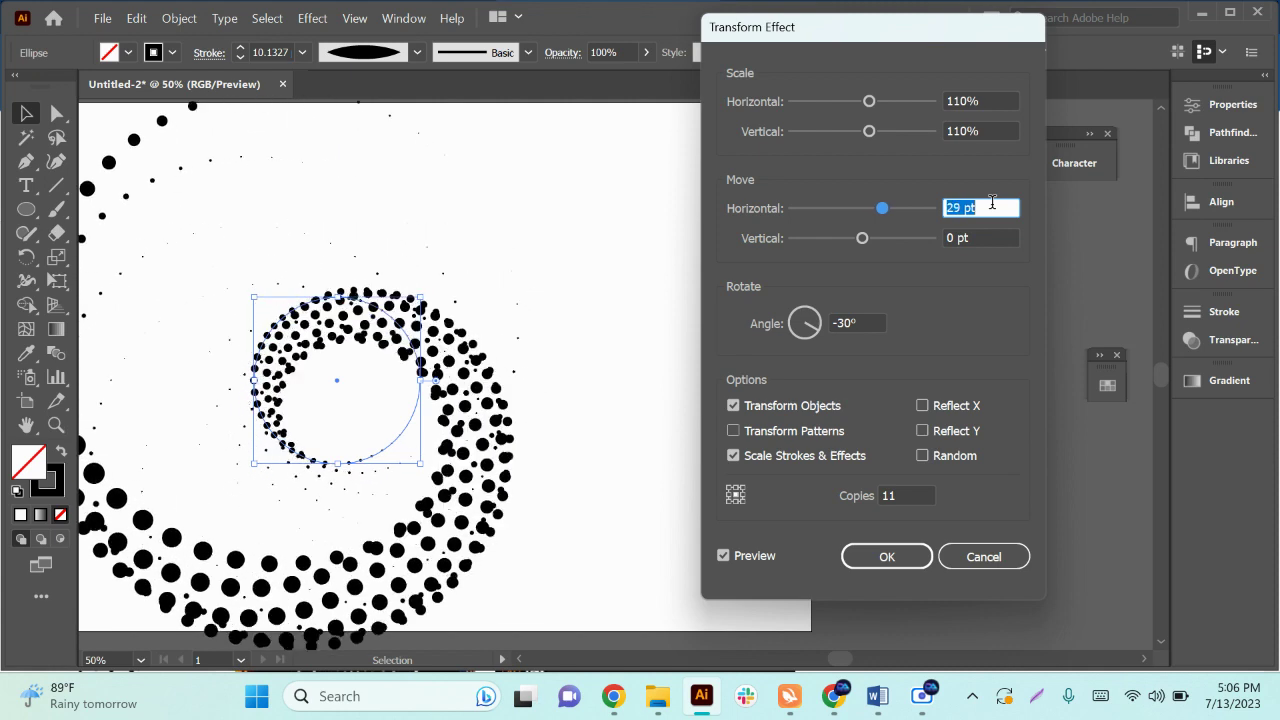
{"action": "key", "text": "Up"}
{"action": "key", "text": "Up"}
{"action": "key", "text": "Up"}
{"action": "key", "text": "Up"}
{"action": "key", "text": "Up"}
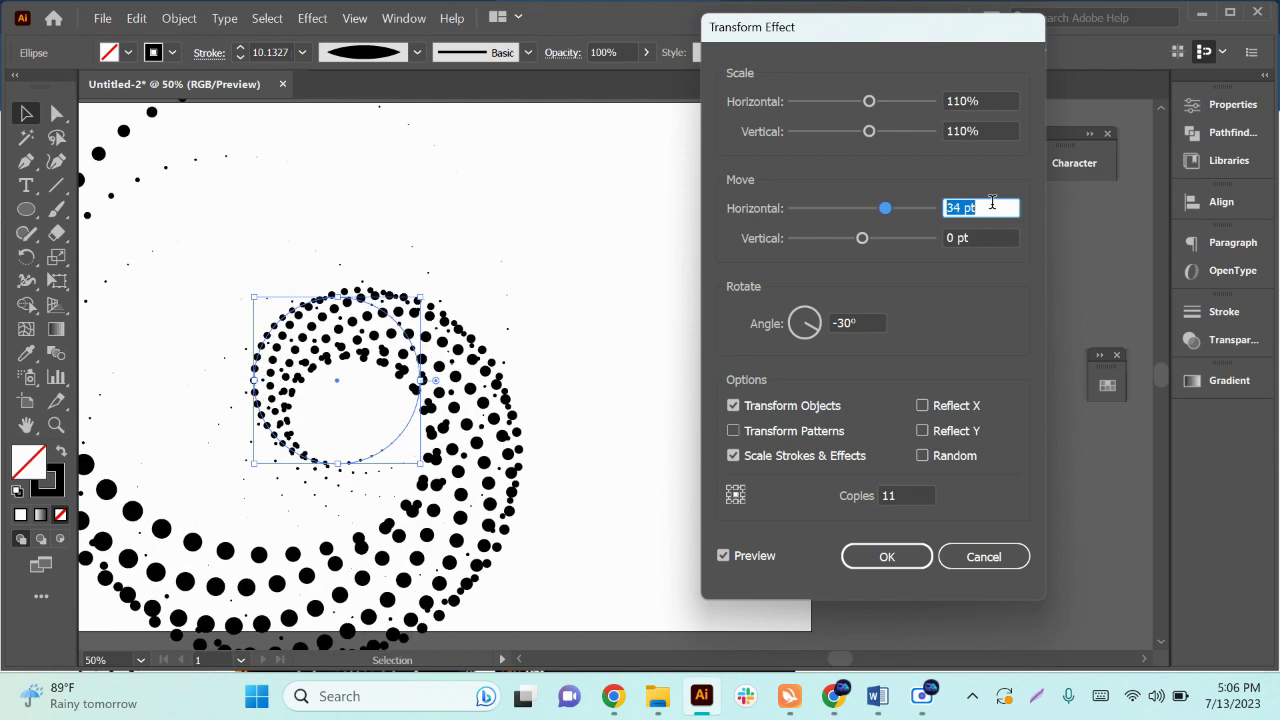
{"action": "key", "text": "Down"}
{"action": "key", "text": "Down"}
{"action": "key", "text": "Down"}
{"action": "key", "text": "Down"}
{"action": "key", "text": "Down"}
{"action": "key", "text": "Down"}
{"action": "key", "text": "Down"}
{"action": "key", "text": "Down"}
{"action": "key", "text": "Down"}
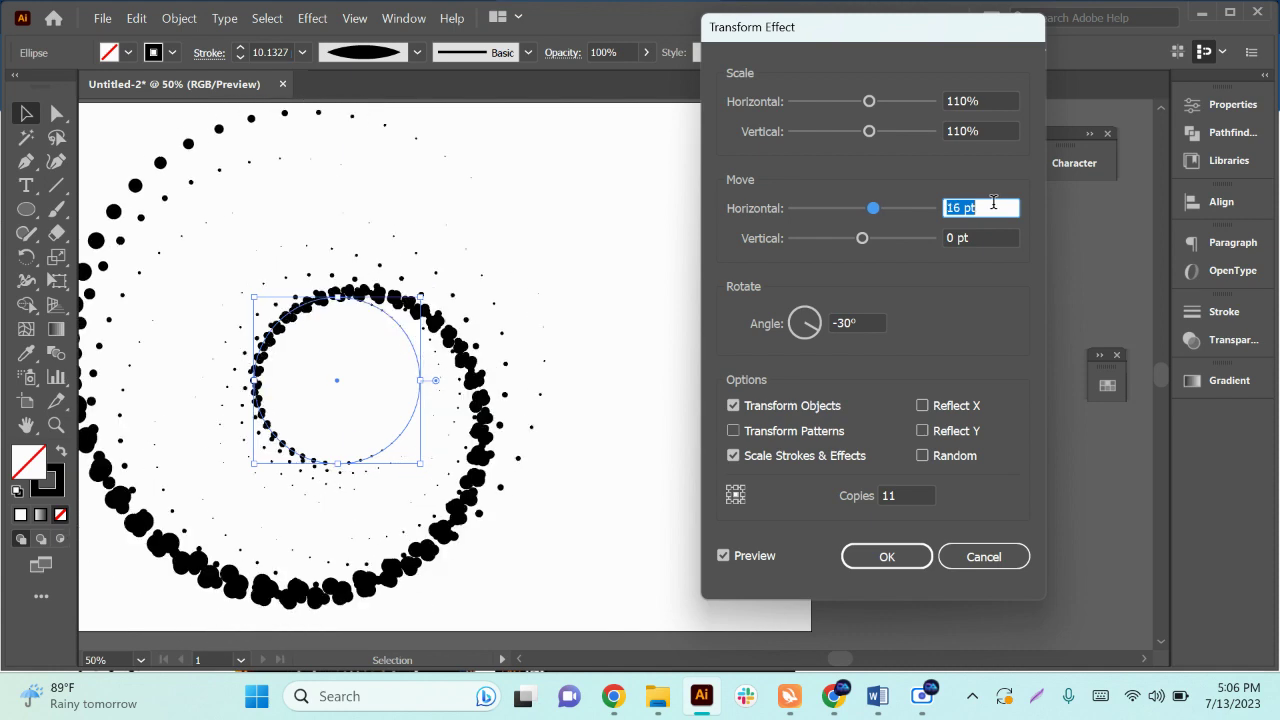
{"action": "key", "text": "Down"}
{"action": "key", "text": "Down"}
{"action": "key", "text": "Down"}
{"action": "key", "text": "Down"}
{"action": "key", "text": "Down"}
{"action": "key", "text": "Down"}
{"action": "key", "text": "Down"}
{"action": "key", "text": "Down"}
{"action": "key", "text": "Down"}
{"action": "key", "text": "Down"}
{"action": "key", "text": "Down"}
{"action": "key", "text": "Down"}
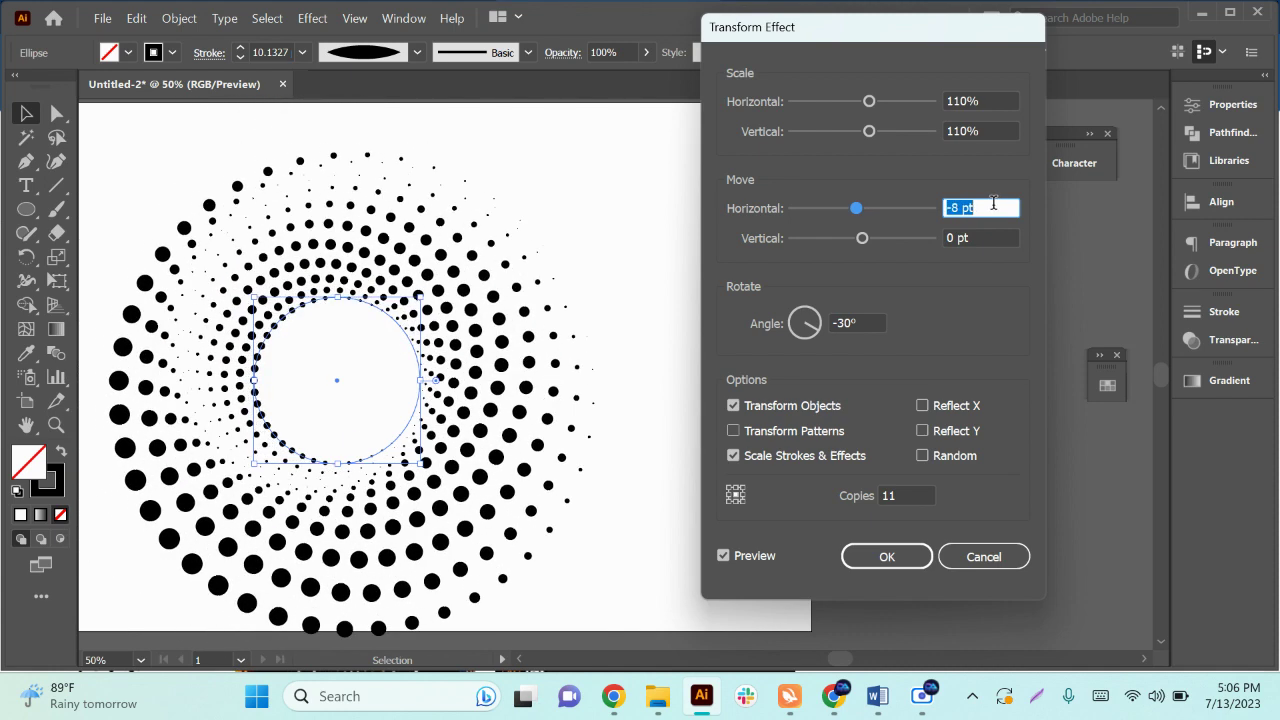
{"action": "key", "text": "Down"}
{"action": "key", "text": "Down"}
{"action": "key", "text": "Down"}
{"action": "key", "text": "Down"}
{"action": "key", "text": "Down"}
{"action": "key", "text": "Down"}
{"action": "key", "text": "Down"}
{"action": "key", "text": "Down"}
{"action": "key", "text": "Down"}
{"action": "key", "text": "Down"}
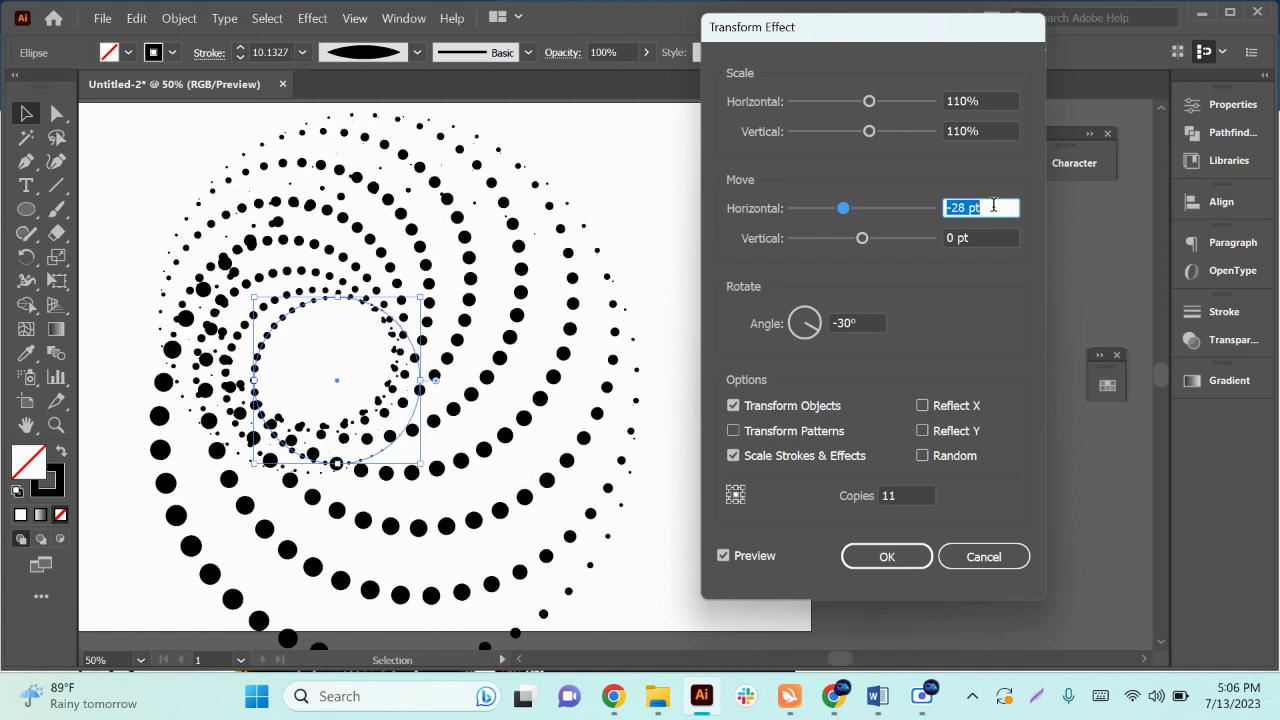
{"action": "key", "text": "Down"}
{"action": "key", "text": "Down"}
{"action": "key", "text": "Down"}
{"action": "key", "text": "Down"}
{"action": "key", "text": "Down"}
{"action": "key", "text": "Down"}
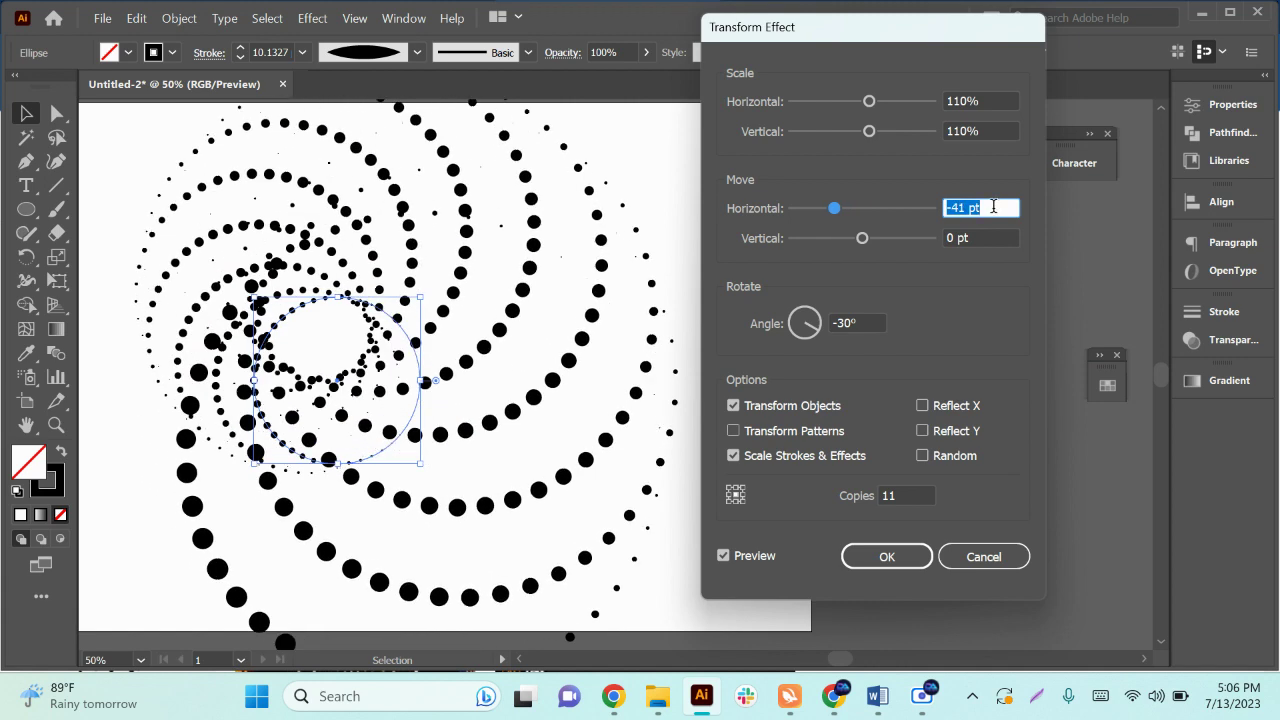
{"action": "left_click", "coordinate": [982, 237]}
{"action": "key", "text": "Down"}
{"action": "key", "text": "Down"}
{"action": "key", "text": "Down"}
{"action": "key", "text": "Down"}
{"action": "key", "text": "Down"}
{"action": "key", "text": "Down"}
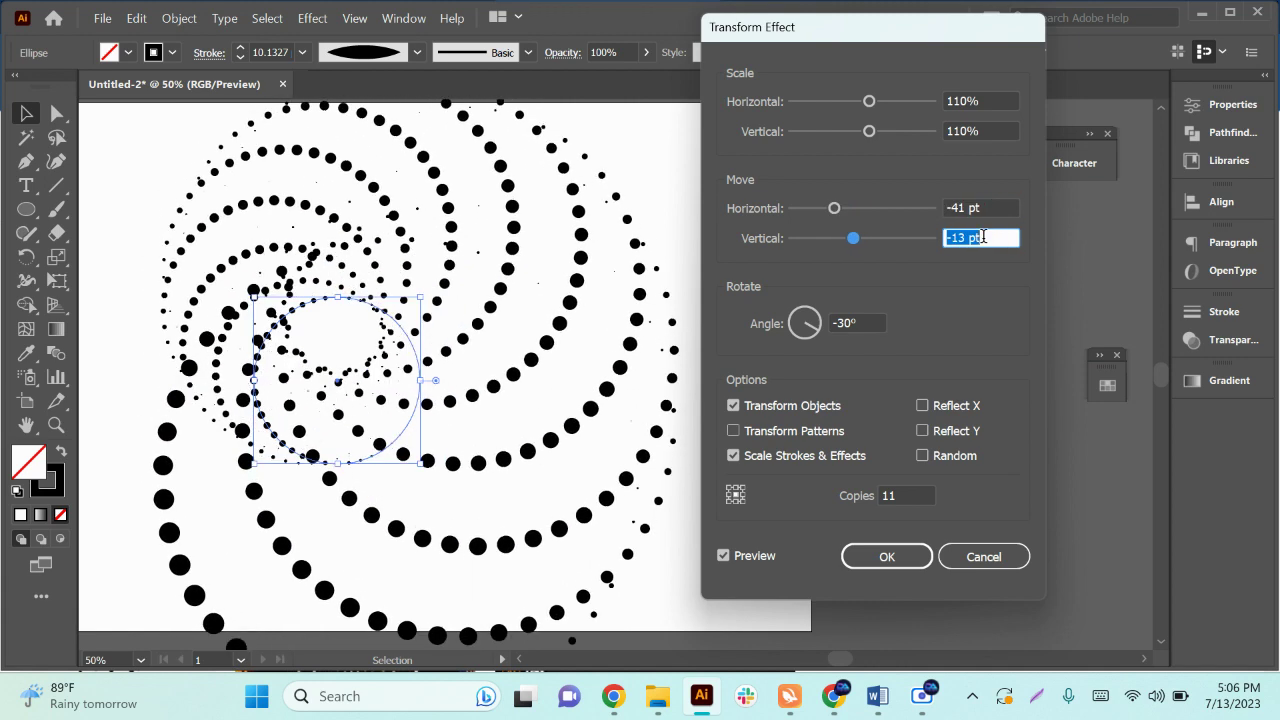
- Try vertical offsets, then set both Move offsets to 0 pt
{"action": "key", "text": "Up"}
{"action": "key", "text": "Up"}
{"action": "key", "text": "Up"}
{"action": "key", "text": "Up"}
{"action": "key", "text": "Up"}
{"action": "key", "text": "Up"}
{"action": "key", "text": "Up"}
{"action": "key", "text": "Up"}
{"action": "key", "text": "Up"}
{"action": "key", "text": "Up"}
{"action": "key", "text": "Up"}
{"action": "key", "text": "Up"}
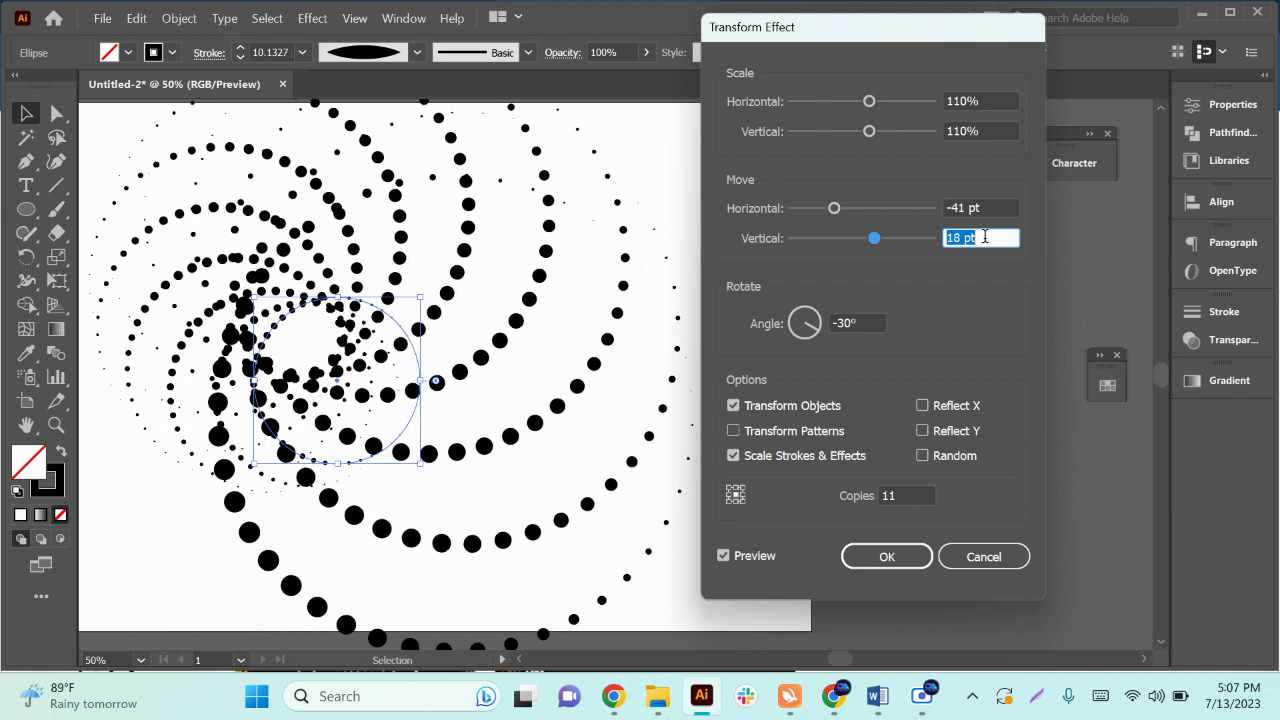
{"action": "key", "text": "Up"}
{"action": "key", "text": "Up"}
{"action": "key", "text": "Up"}
{"action": "key", "text": "Up"}
{"action": "key", "text": "Up"}
{"action": "key", "text": "Up"}
{"action": "key", "text": "Up"}
{"action": "key", "text": "Up"}
{"action": "key", "text": "Up"}
{"action": "key", "text": "Up"}
{"action": "key", "text": "Up"}
{"action": "key", "text": "Up"}
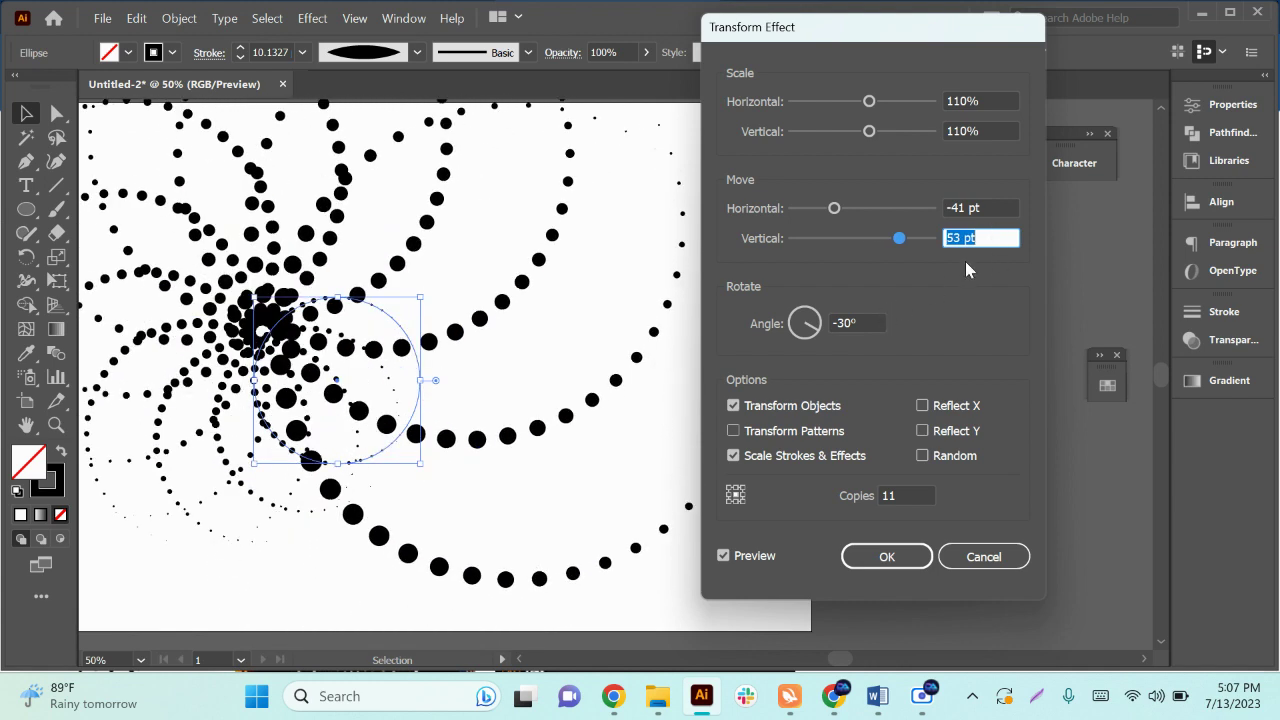
{"action": "key", "text": "Down"}
{"action": "key", "text": "Down"}
{"action": "key", "text": "Down"}
{"action": "key", "text": "Down"}
{"action": "key", "text": "Down"}
{"action": "key", "text": "Down"}
{"action": "key", "text": "Down"}
{"action": "key", "text": "Down"}
{"action": "key", "text": "Down"}
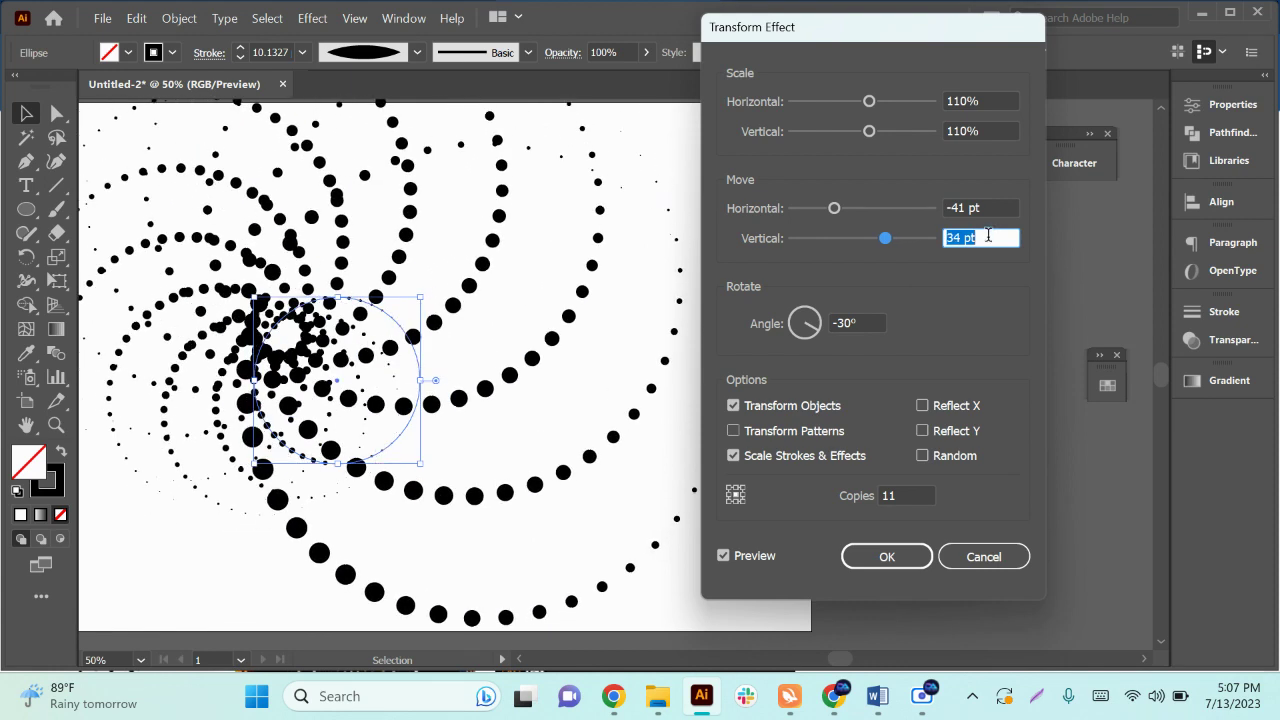
{"action": "type", "text": "0"}
{"action": "key", "text": "shift+Tab"}
{"action": "type", "text": "0"}
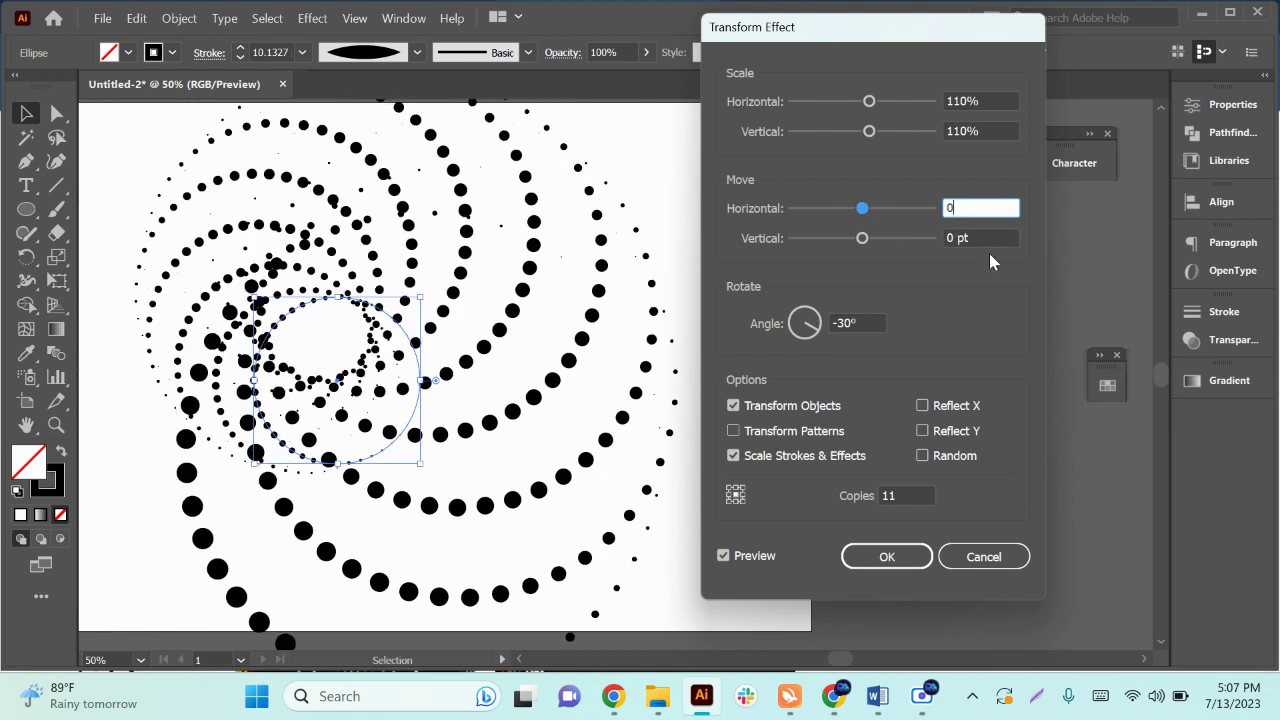
{"action": "left_click", "coordinate": [983, 237]}
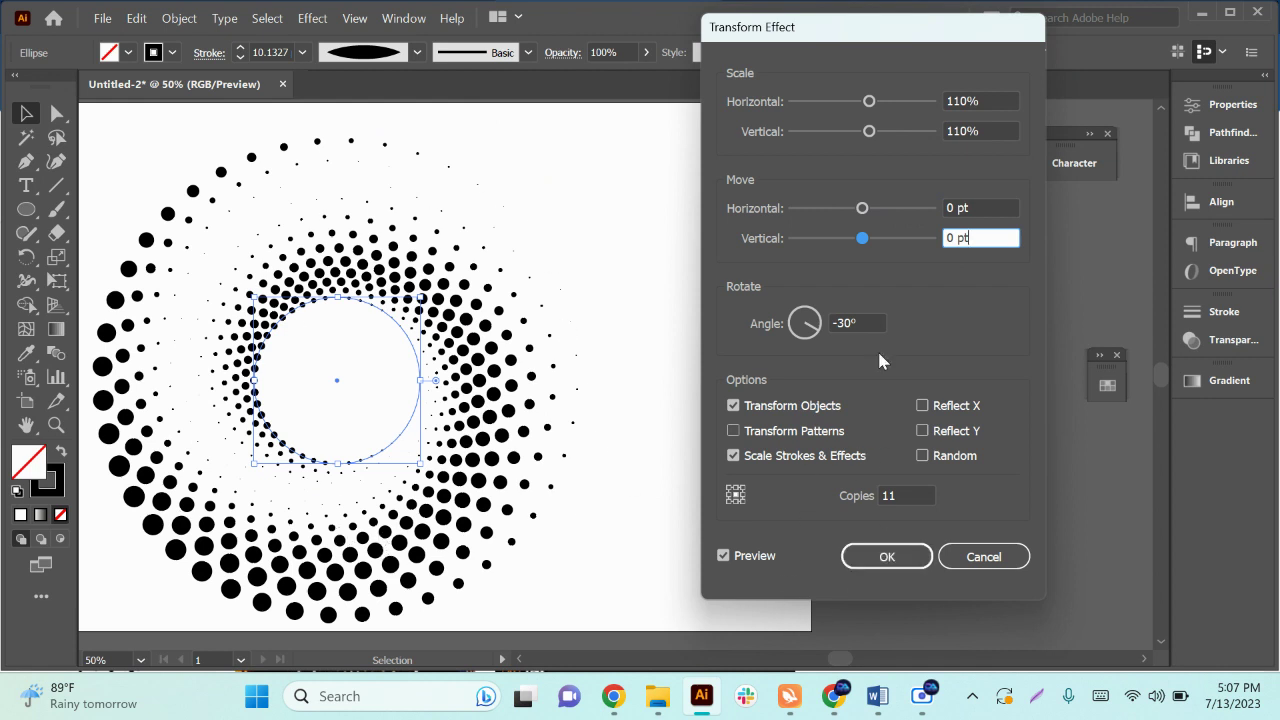
{"action": "left_click", "coordinate": [900, 500]}
- Set copies to 12 and the rotation angle to -37°
{"action": "key", "text": "Up"}
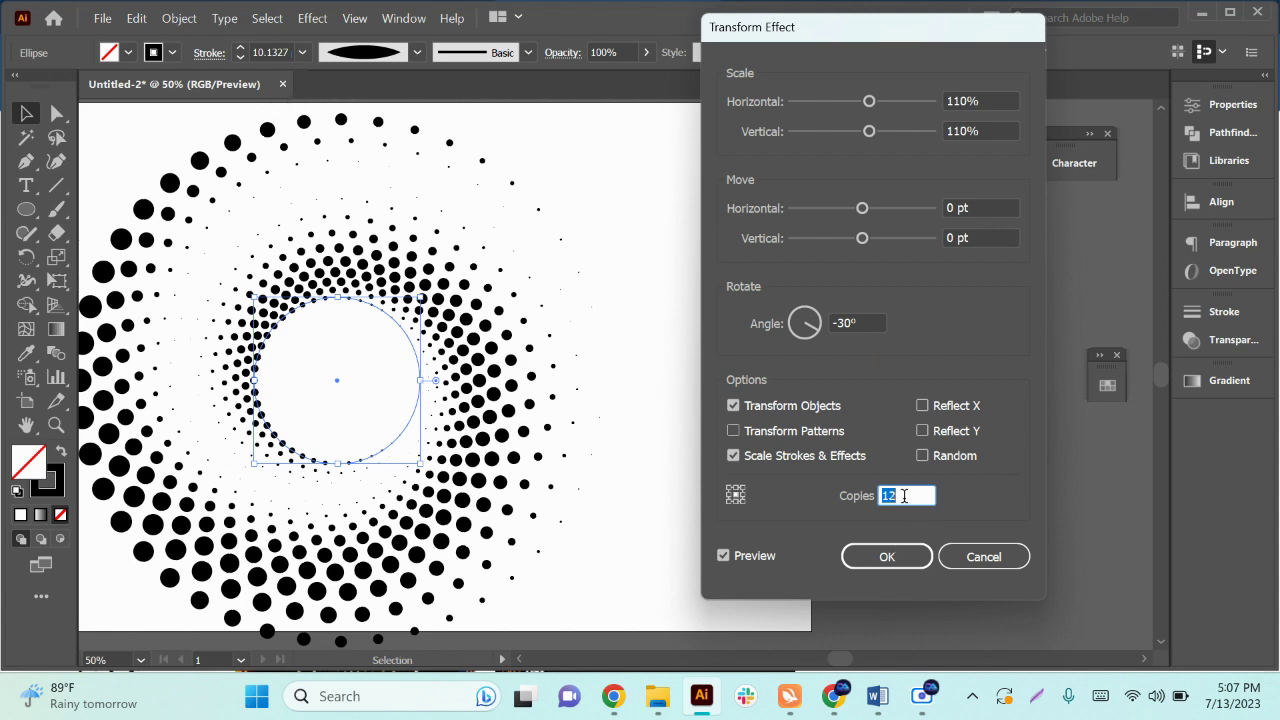
{"action": "left_click", "coordinate": [866, 324]}
{"action": "key", "text": "Up"}
{"action": "key", "text": "Up"}
{"action": "key", "text": "Up"}
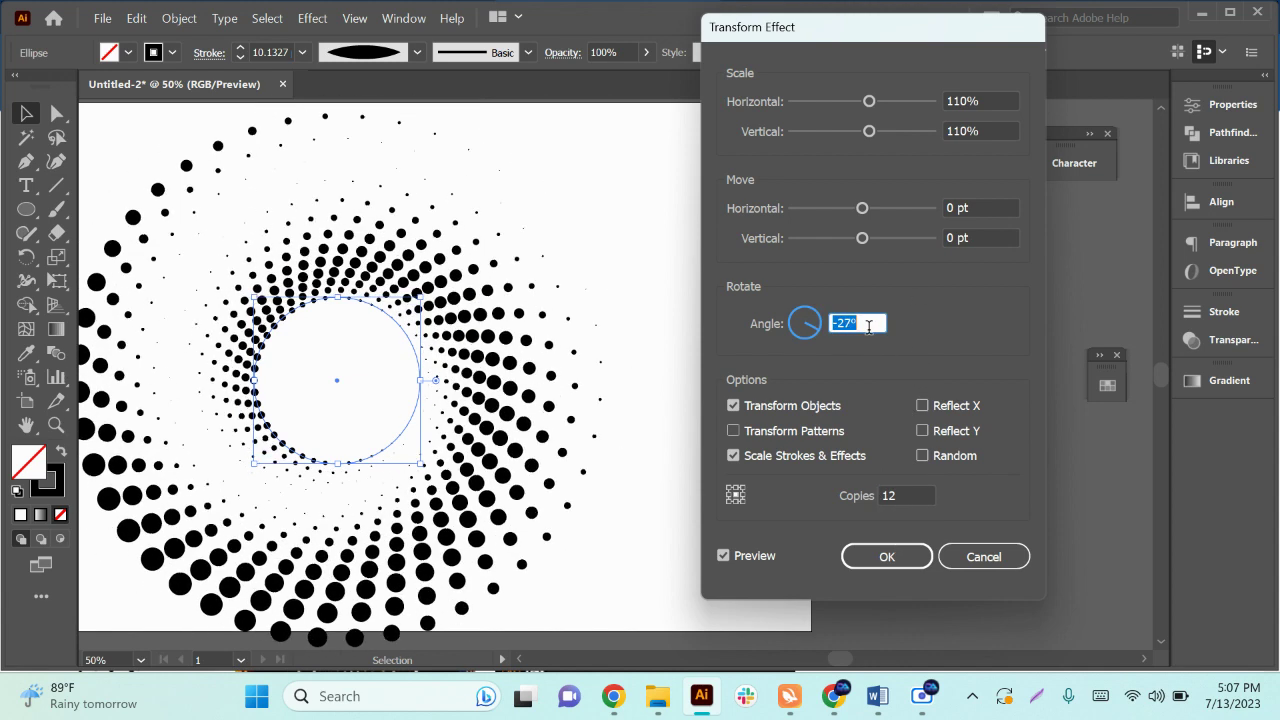
{"action": "key", "text": "Up"}
{"action": "key", "text": "Up"}
{"action": "key", "text": "Down"}
{"action": "key", "text": "Down"}
{"action": "key", "text": "Down"}
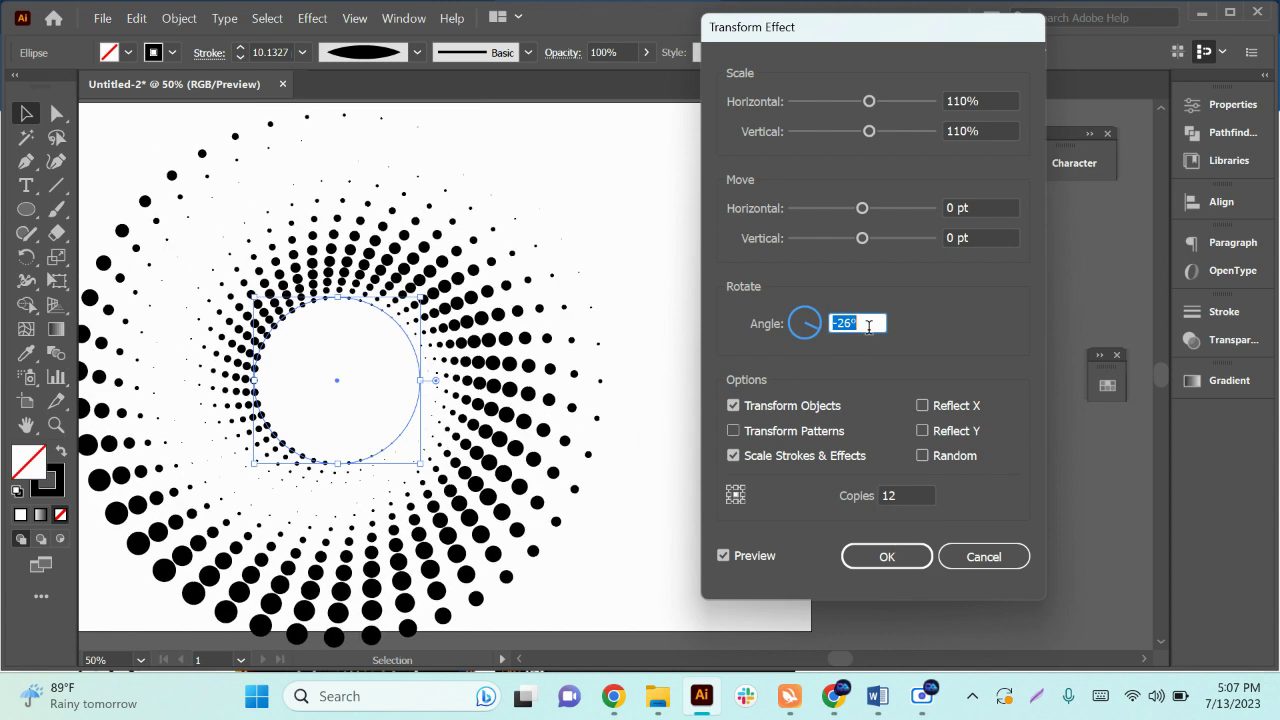
{"action": "key", "text": "Down"}
{"action": "key", "text": "Down"}
{"action": "key", "text": "Down"}
{"action": "key", "text": "Down"}
{"action": "key", "text": "Down"}
{"action": "key", "text": "Down"}
{"action": "key", "text": "Down"}
{"action": "key", "text": "Down"}
{"action": "key", "text": "Down"}
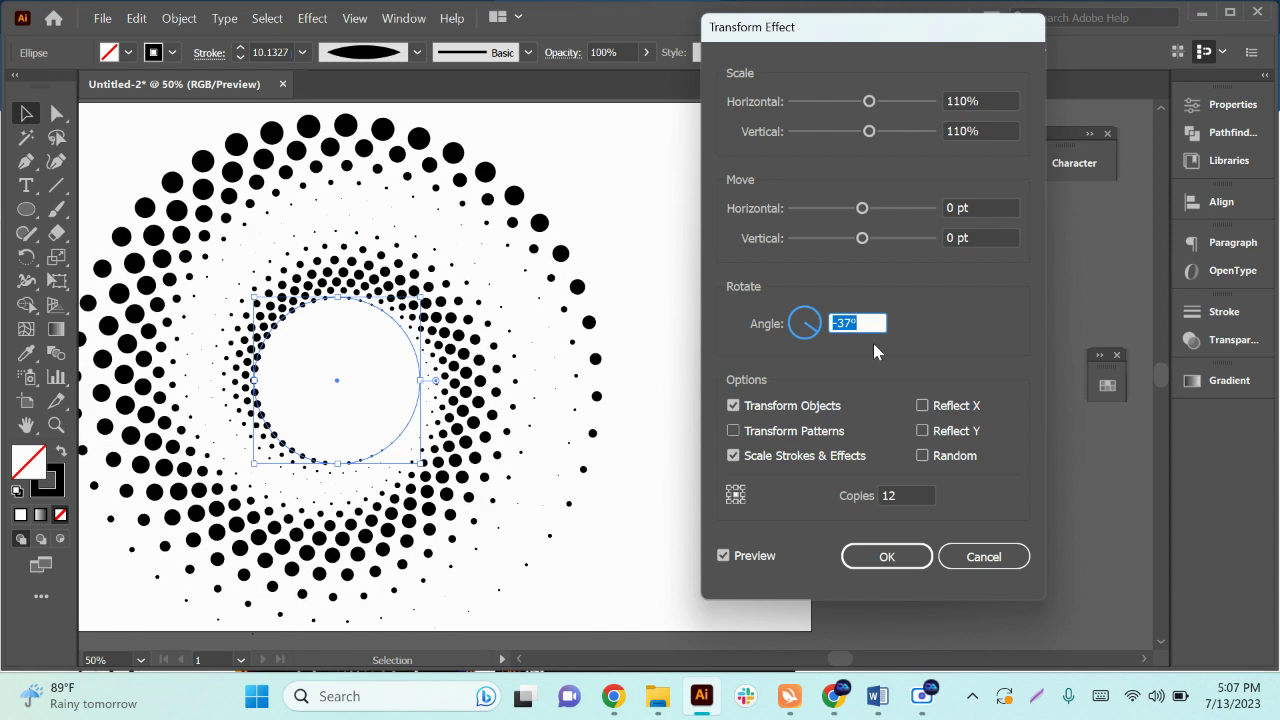
- Apply the effect, zoom to fit, and drag the base circle to centre the spiral
{"action": "left_click", "coordinate": [886, 556]}
{"action": "key", "text": "ctrl+minus"}
{"action": "key", "text": "ctrl+minus"}
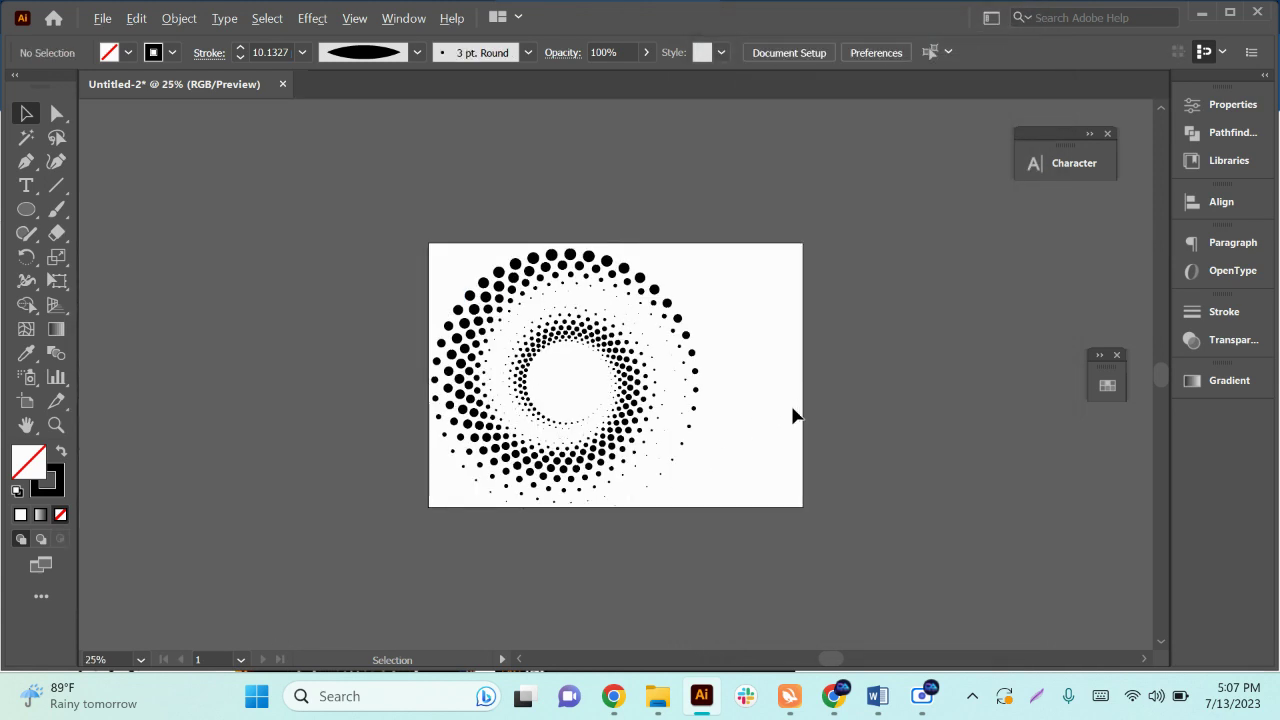
{"action": "key", "text": "ctrl+plus"}
{"action": "left_click_drag", "start_coordinate": [536, 326], "coordinate": [601, 330]}
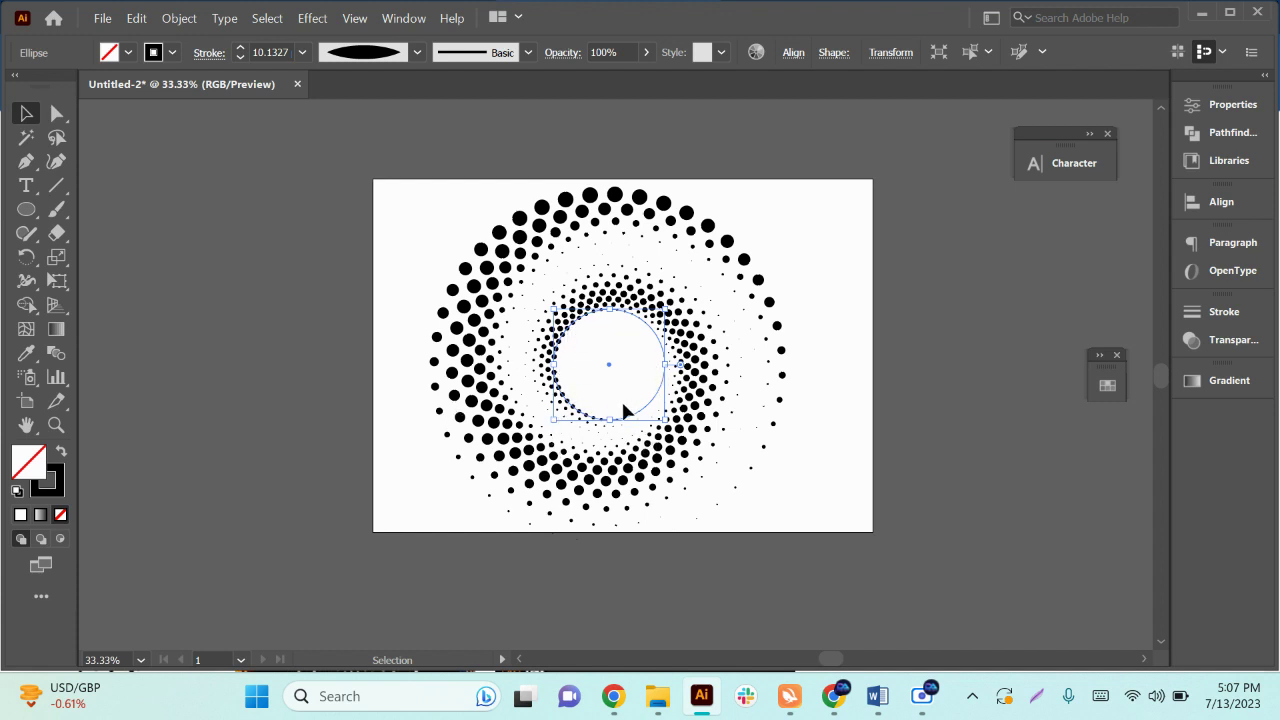
- Expand the spiral's appearance into a dot group and scale it down from a corner
{"action": "left_click", "coordinate": [179, 18]}
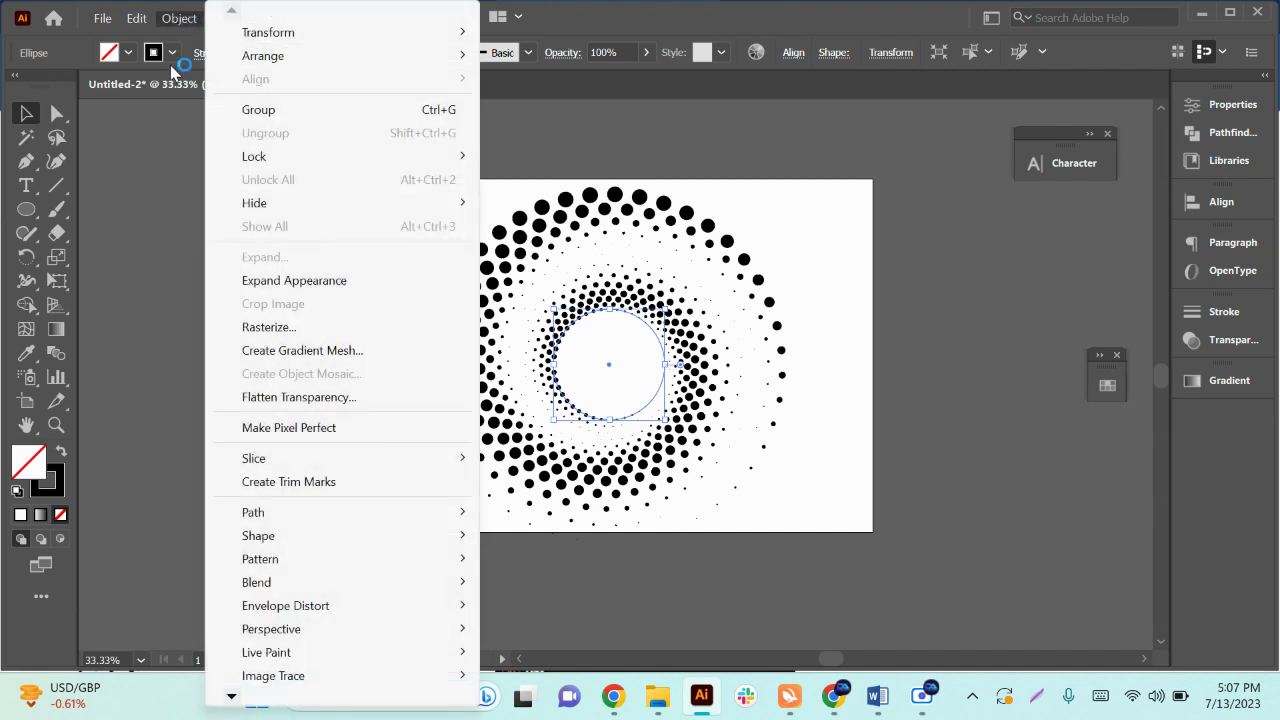
{"action": "left_click", "coordinate": [281, 283]}
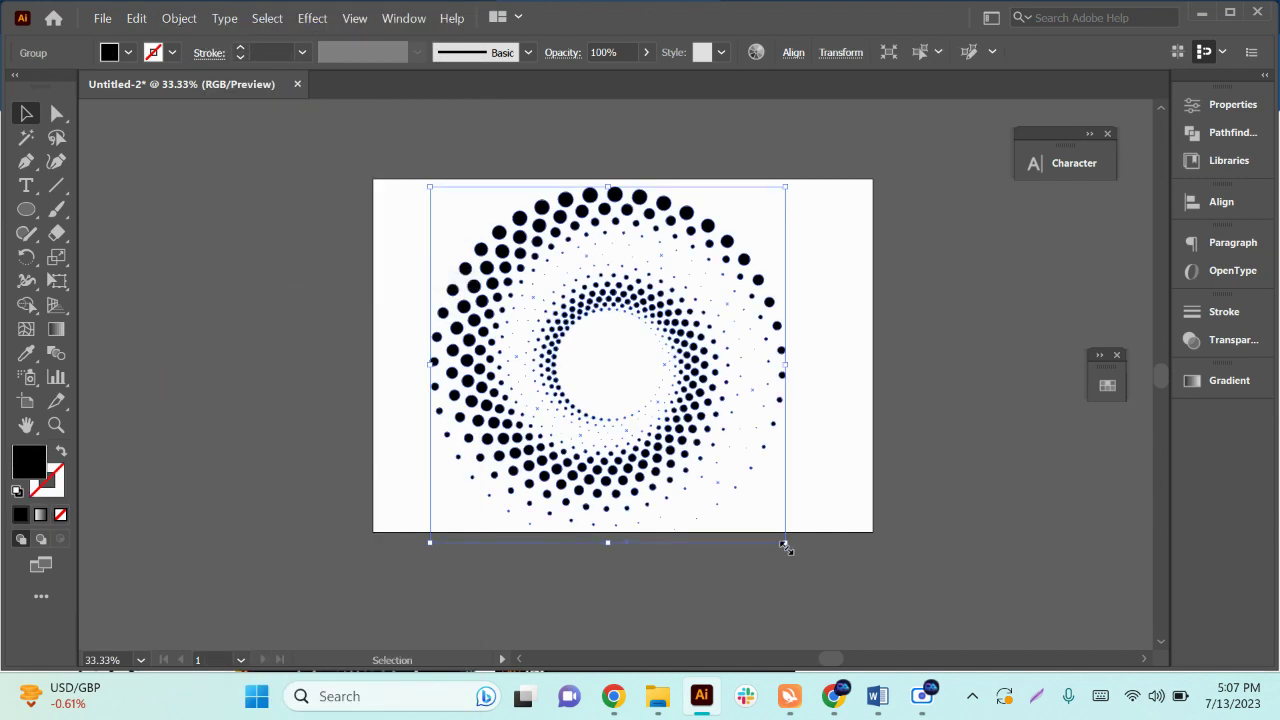
{"action": "left_click_drag", "start_coordinate": [785, 545], "coordinate": [733, 492]}
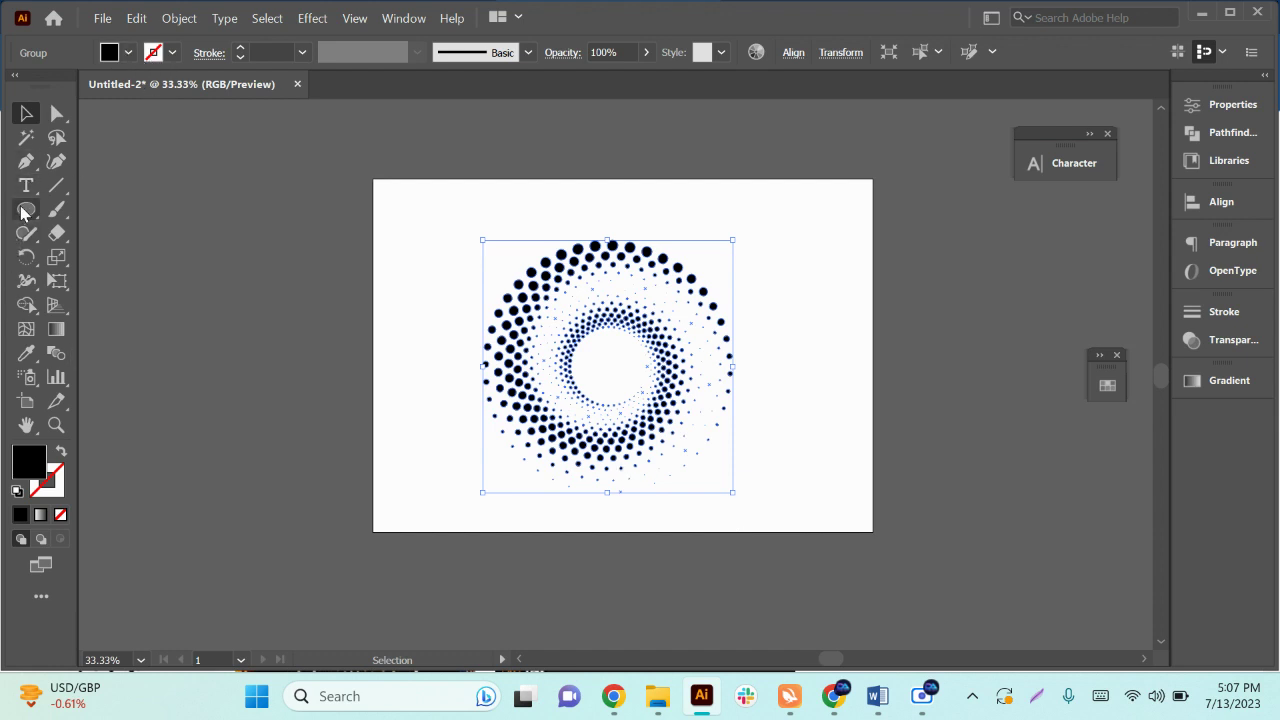
{"action": "left_click_drag", "start_coordinate": [22, 213], "coordinate": [90, 209]}
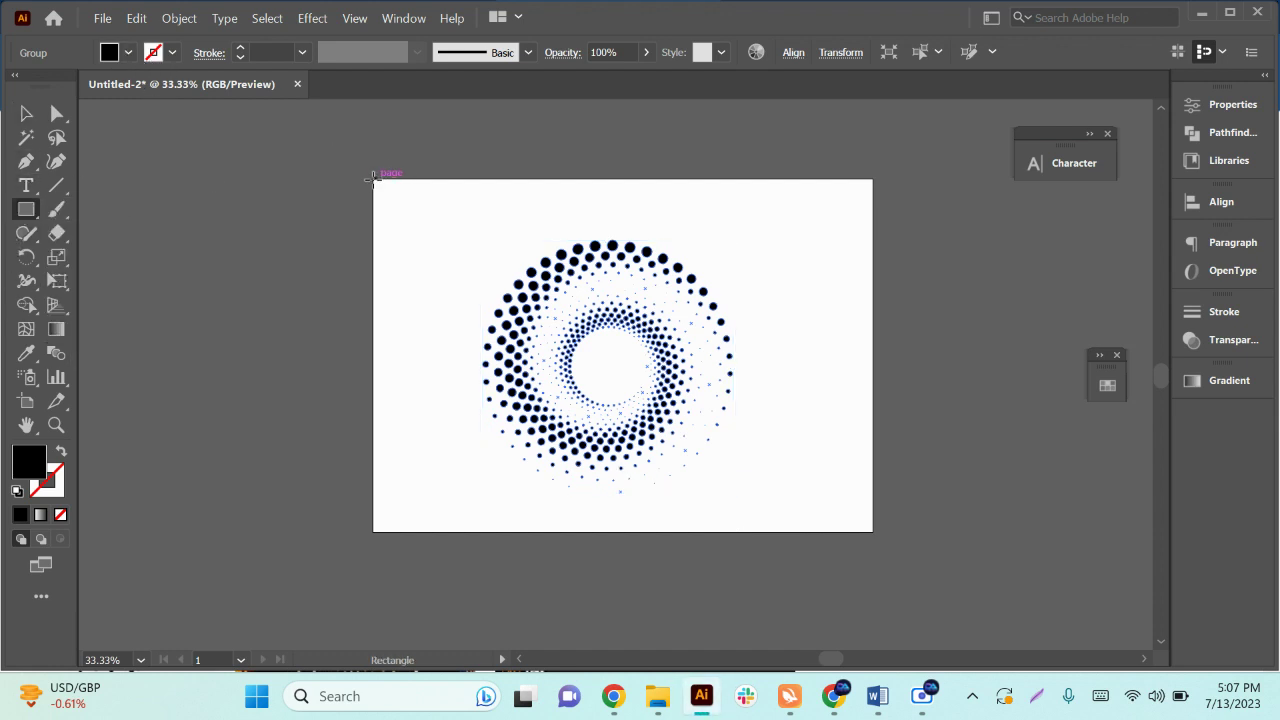
- Draw a black rectangle over the artboard and send it behind the spiral
{"action": "left_click_drag", "start_coordinate": [370, 177], "coordinate": [872, 530]}
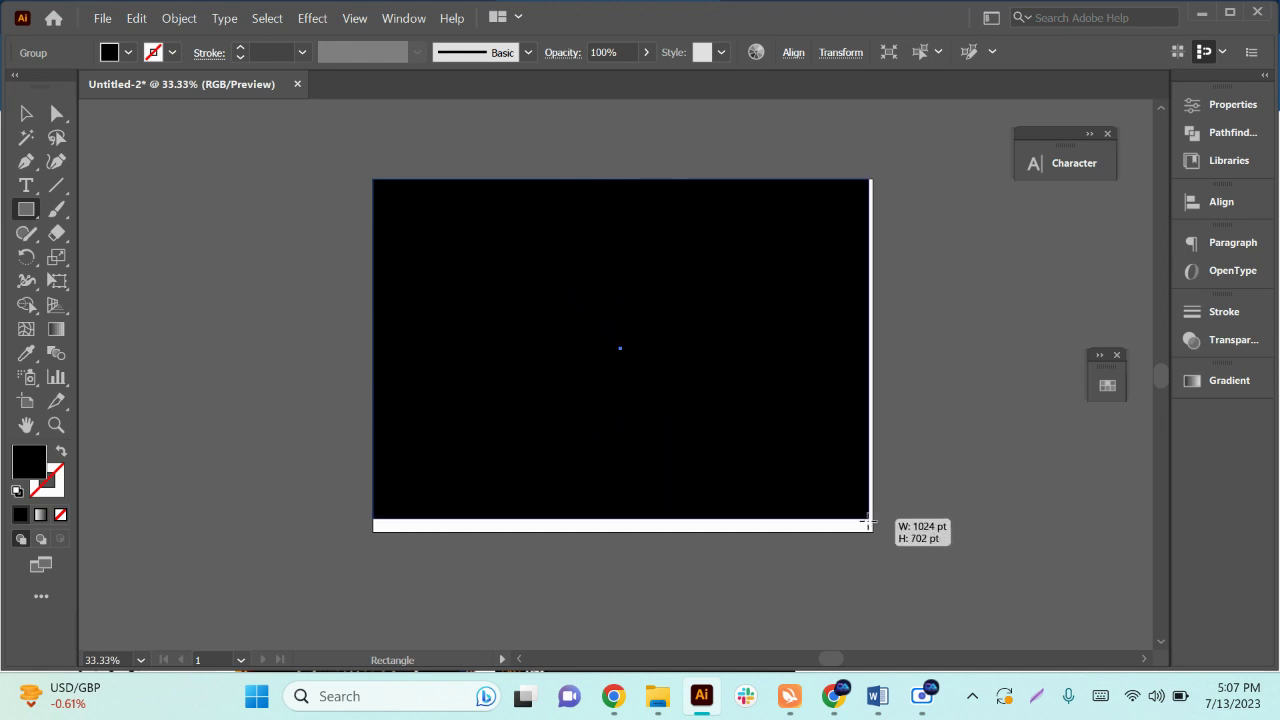
{"action": "left_click", "coordinate": [128, 52]}
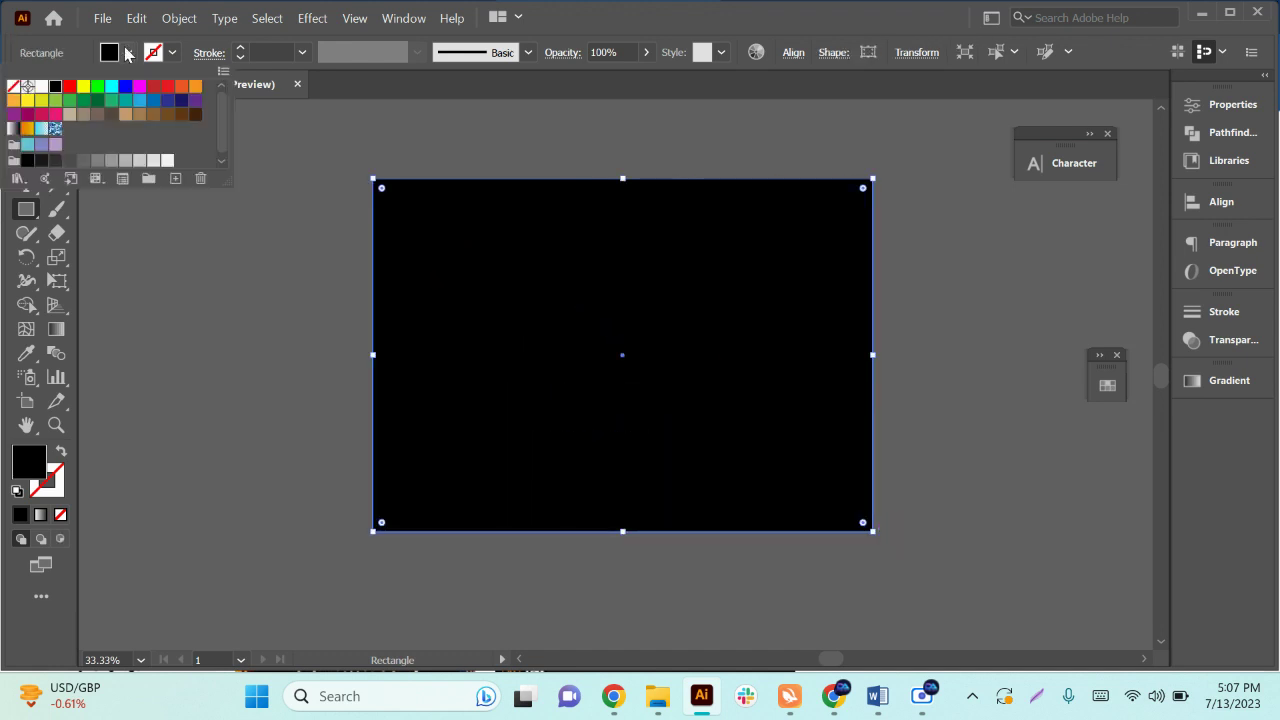
{"action": "left_click", "coordinate": [25, 108]}
{"action": "right_click", "coordinate": [492, 320]}
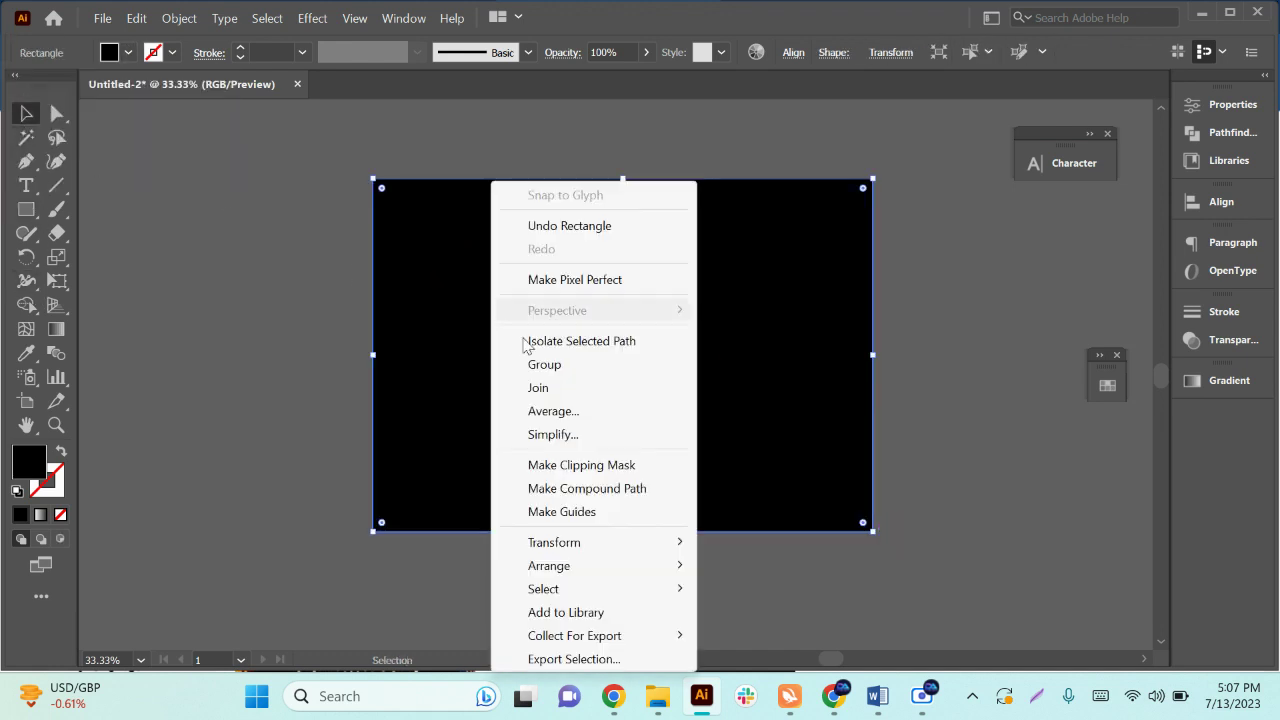
{"action": "left_click", "coordinate": [765, 636]}
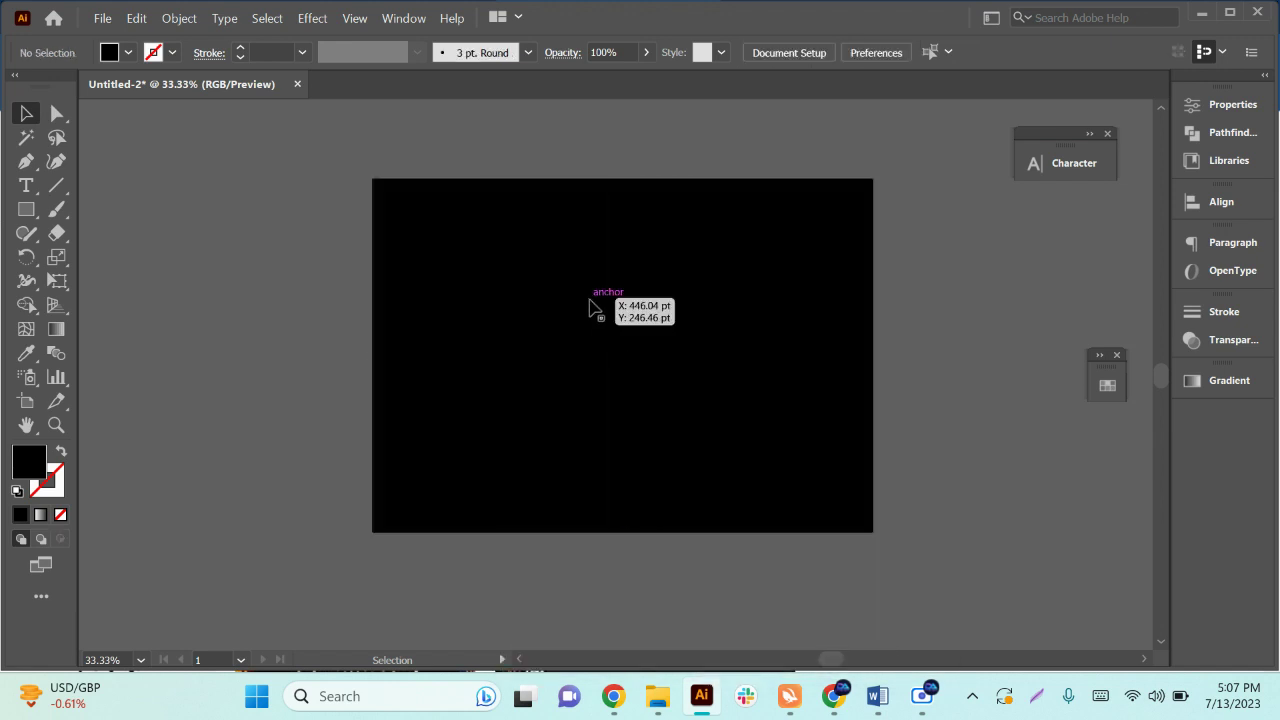
- Fill the spiral's dots with red and deselect to view the result
{"action": "left_click", "coordinate": [660, 335]}
{"action": "left_click", "coordinate": [128, 52]}
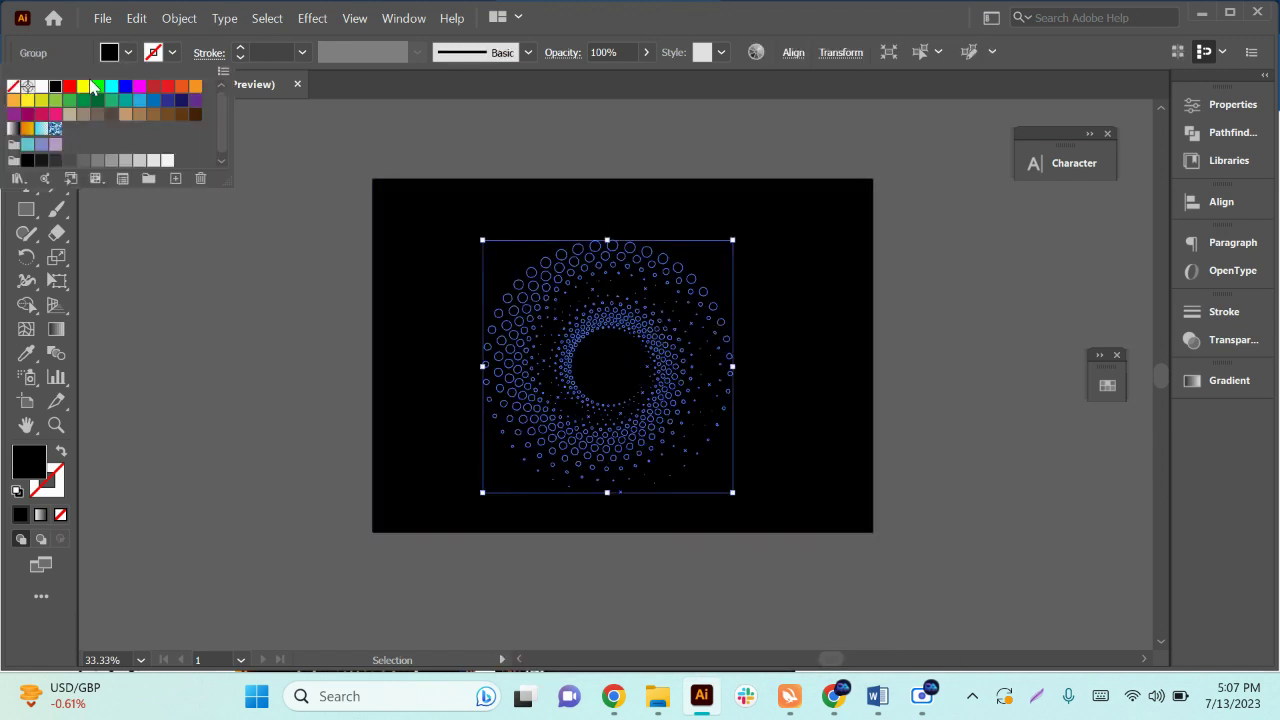
{"action": "left_click", "coordinate": [68, 88]}
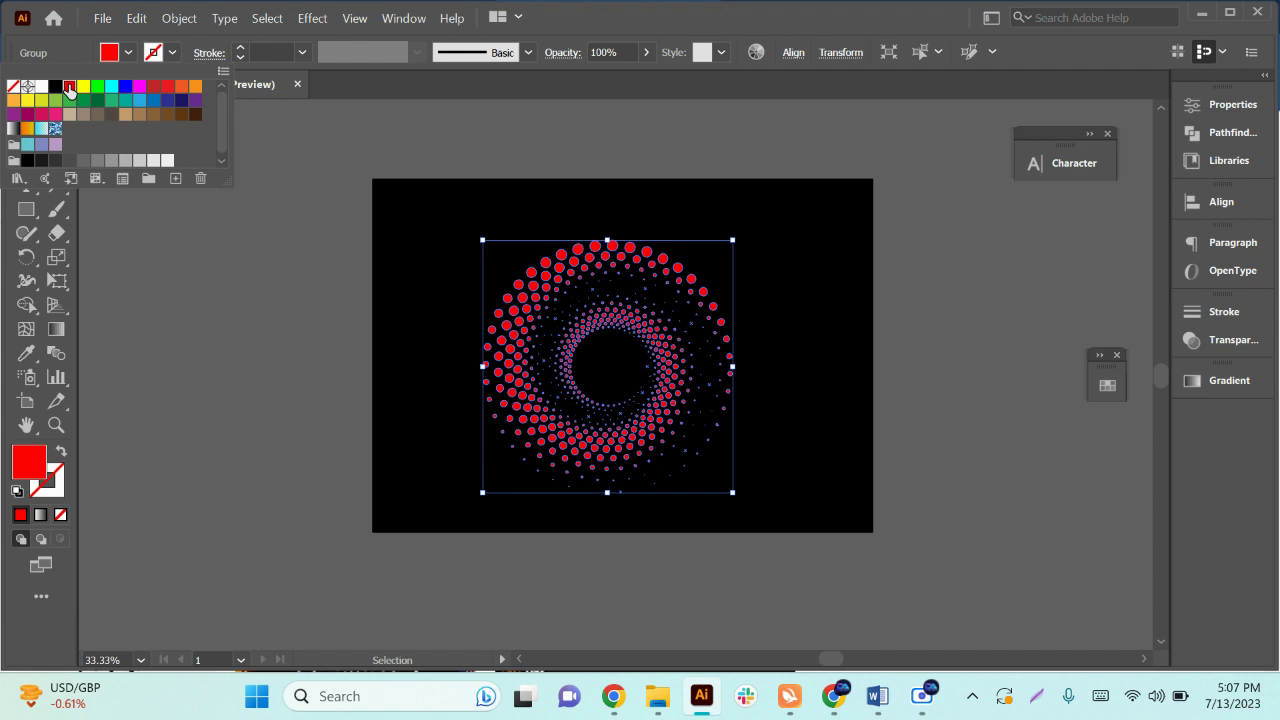
{"action": "left_click", "coordinate": [100, 314]}
{"action": "left_click", "coordinate": [168, 287]}
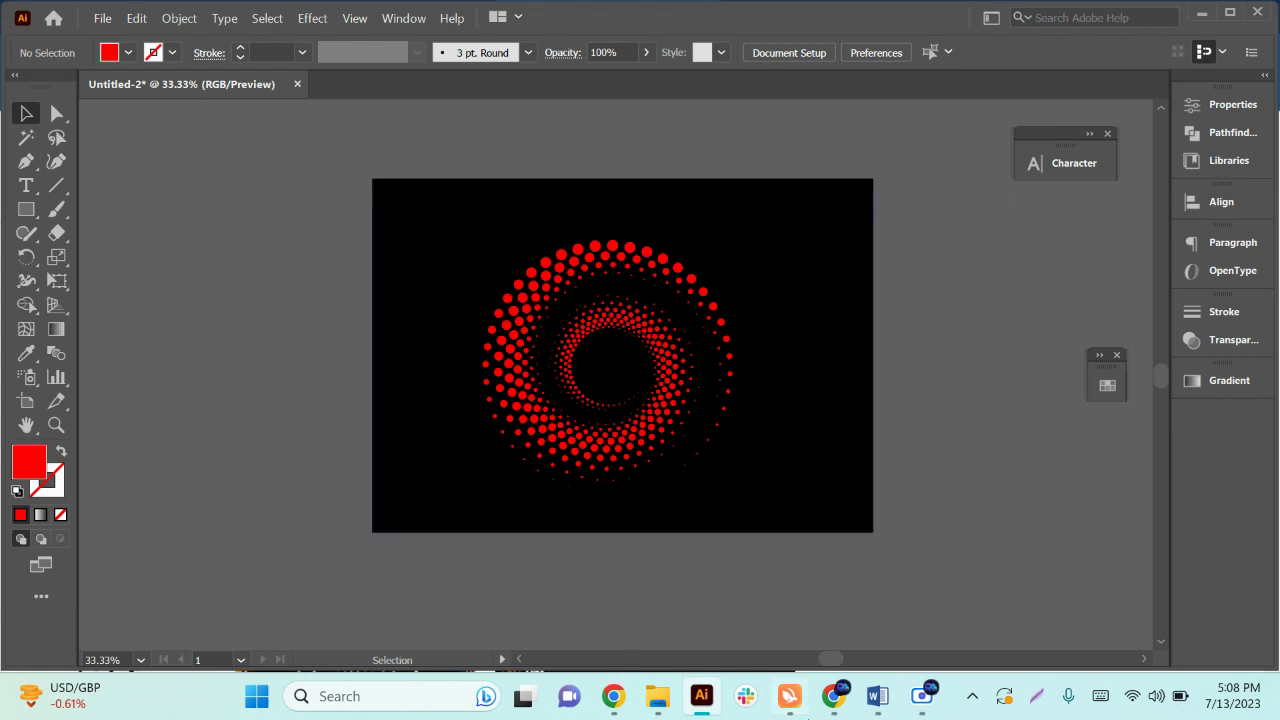
{"action": "left_click", "coordinate": [880, 697]}
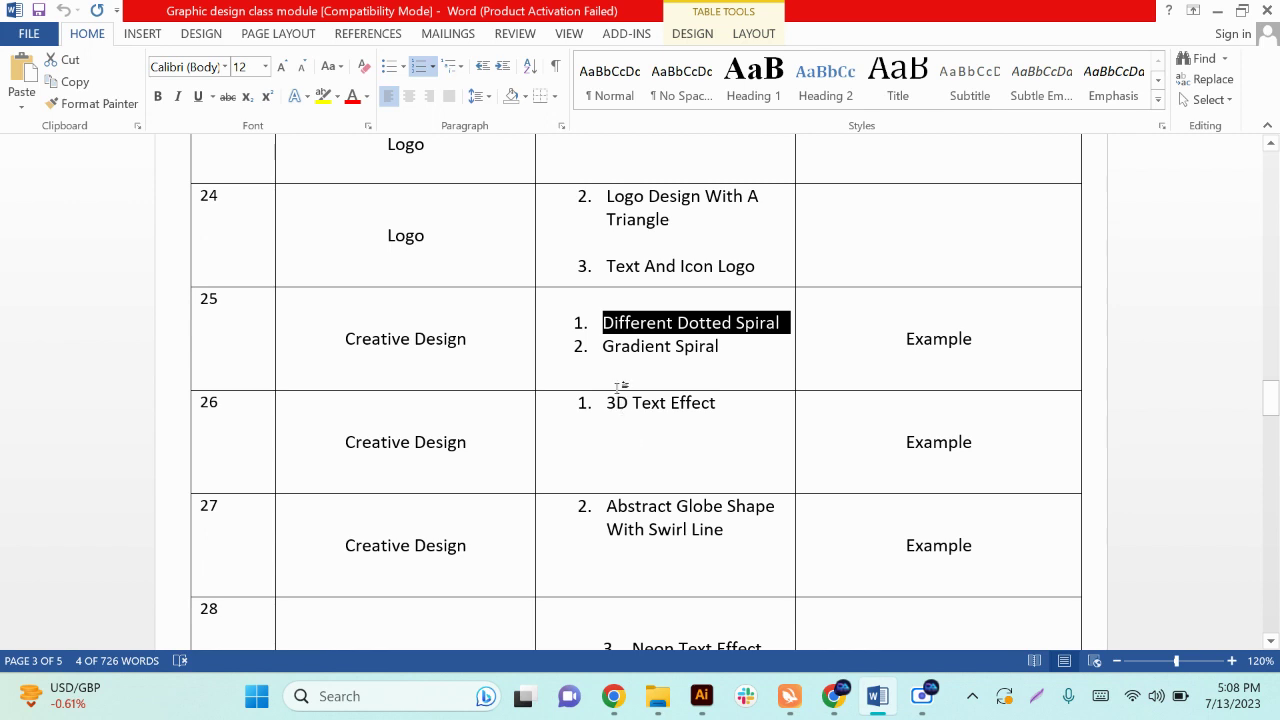
{"action": "left_click_drag", "start_coordinate": [740, 346], "coordinate": [603, 346]}
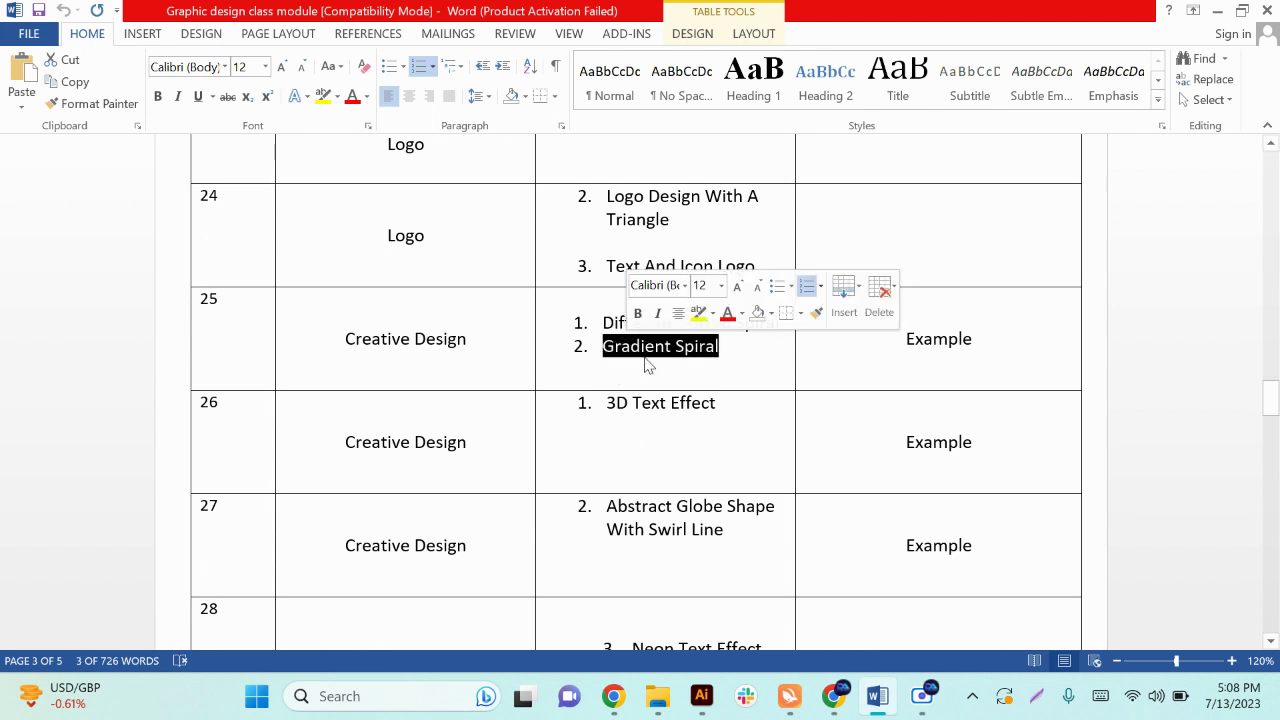
{"action": "scroll", "coordinate": [631, 600], "scroll_direction": "down", "scroll_amount": 1}
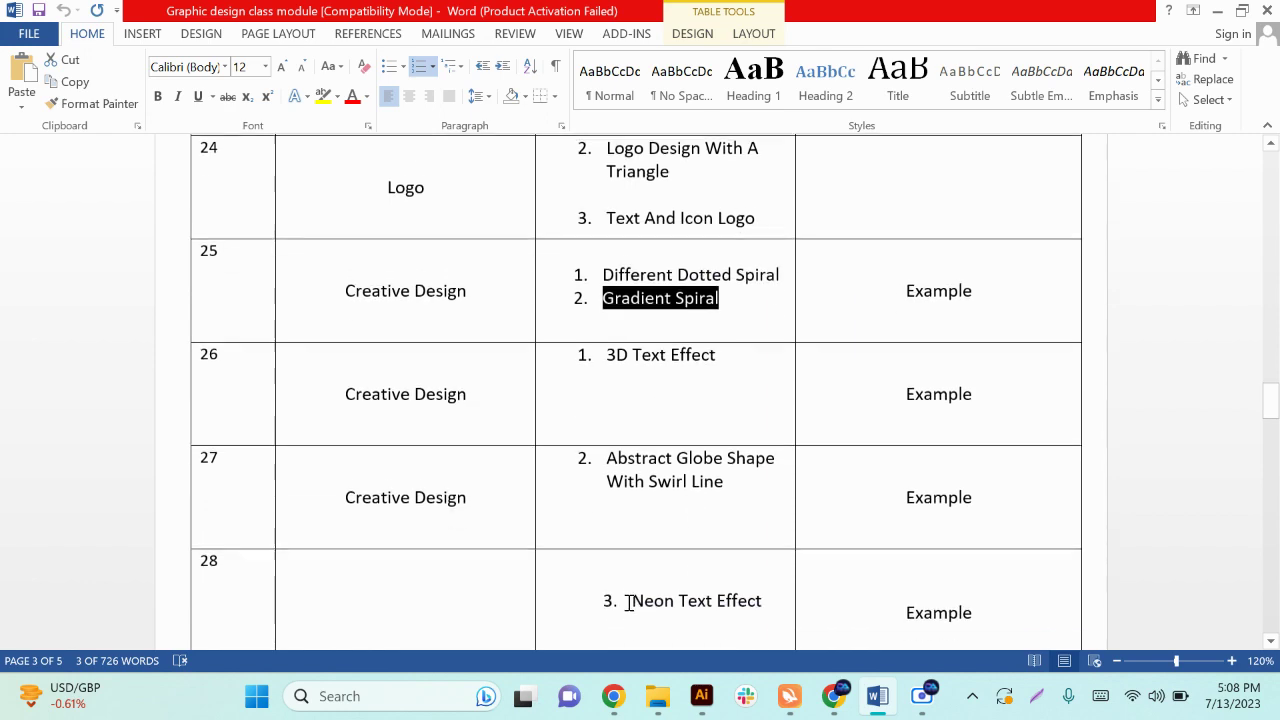
{"action": "scroll", "coordinate": [627, 601], "scroll_direction": "down", "scroll_amount": 3}
{"action": "scroll", "coordinate": [627, 601], "scroll_direction": "down", "scroll_amount": 3}
{"action": "scroll", "coordinate": [627, 598], "scroll_direction": "down", "scroll_amount": 3}
{"action": "scroll", "coordinate": [631, 591], "scroll_direction": "down", "scroll_amount": 4}
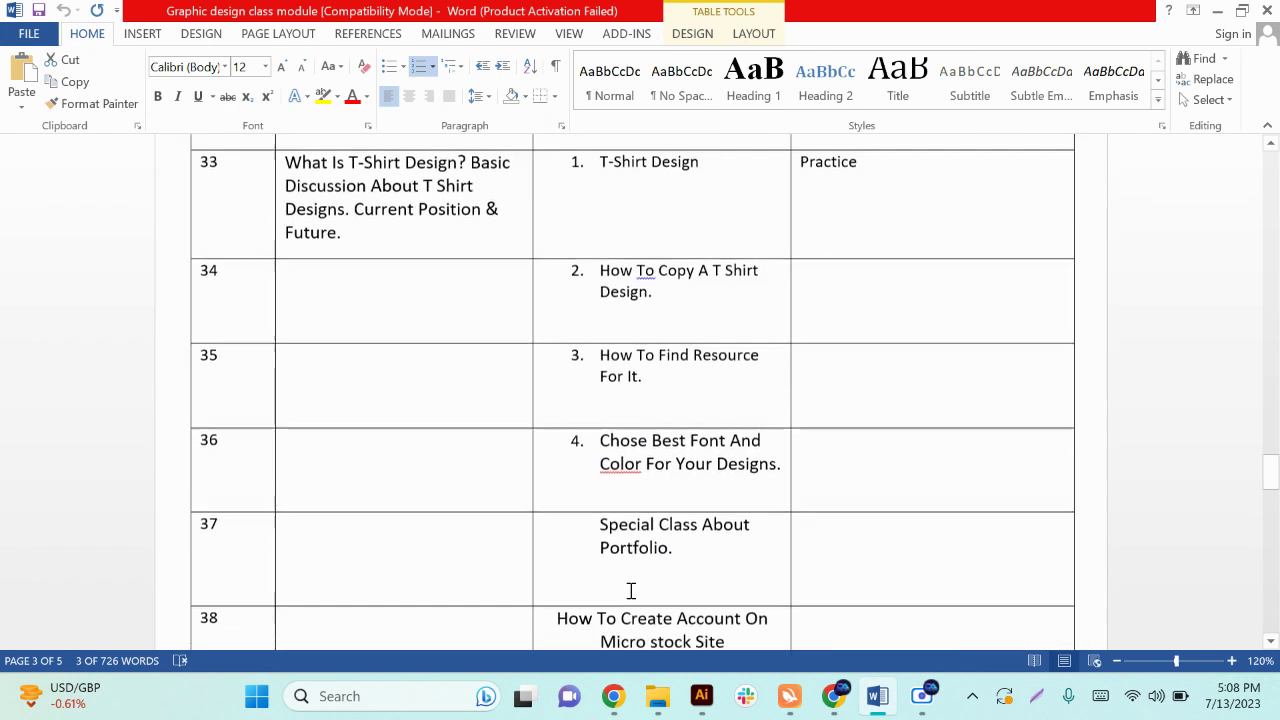
{"action": "scroll", "coordinate": [630, 591], "scroll_direction": "down", "scroll_amount": 4}
{"action": "scroll", "coordinate": [625, 560], "scroll_direction": "down", "scroll_amount": 3}
{"action": "scroll", "coordinate": [640, 420], "scroll_direction": "down", "scroll_amount": 1}
{"action": "scroll", "coordinate": [650, 370], "scroll_direction": "down", "scroll_amount": 3}
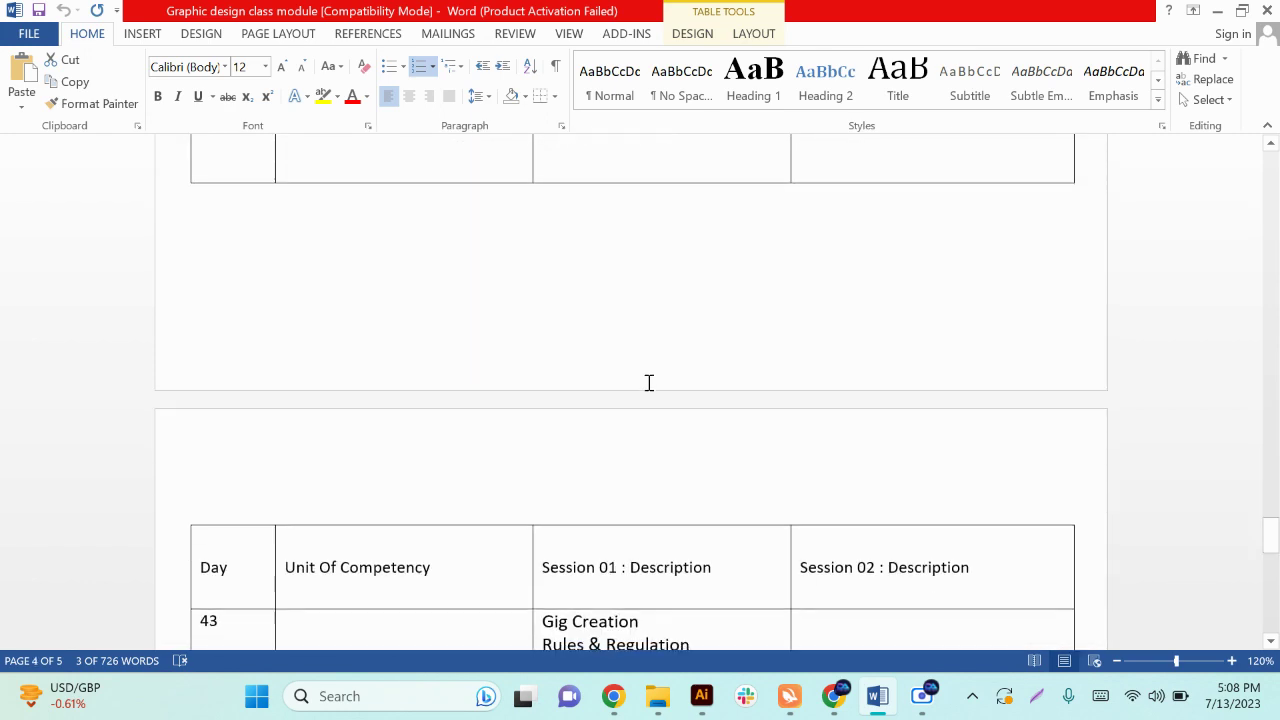
{"action": "scroll", "coordinate": [630, 385], "scroll_direction": "up", "scroll_amount": 9}
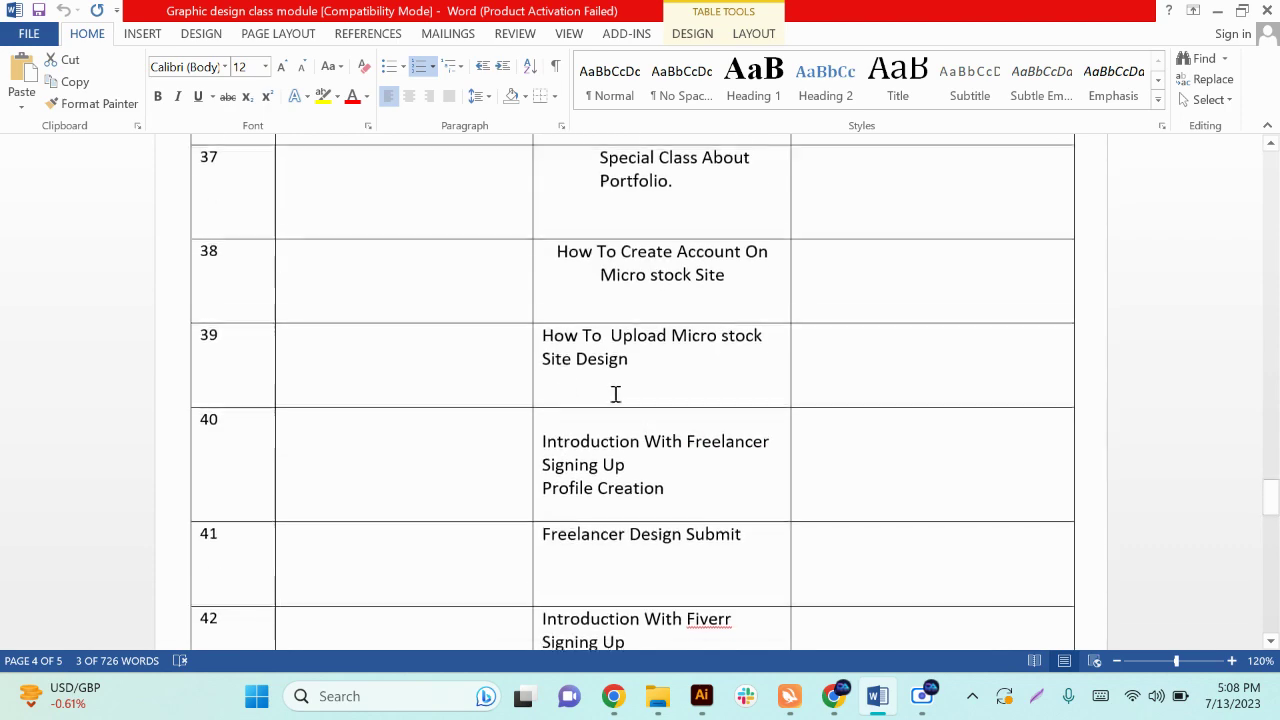
{"action": "left_click", "coordinate": [1217, 10]}
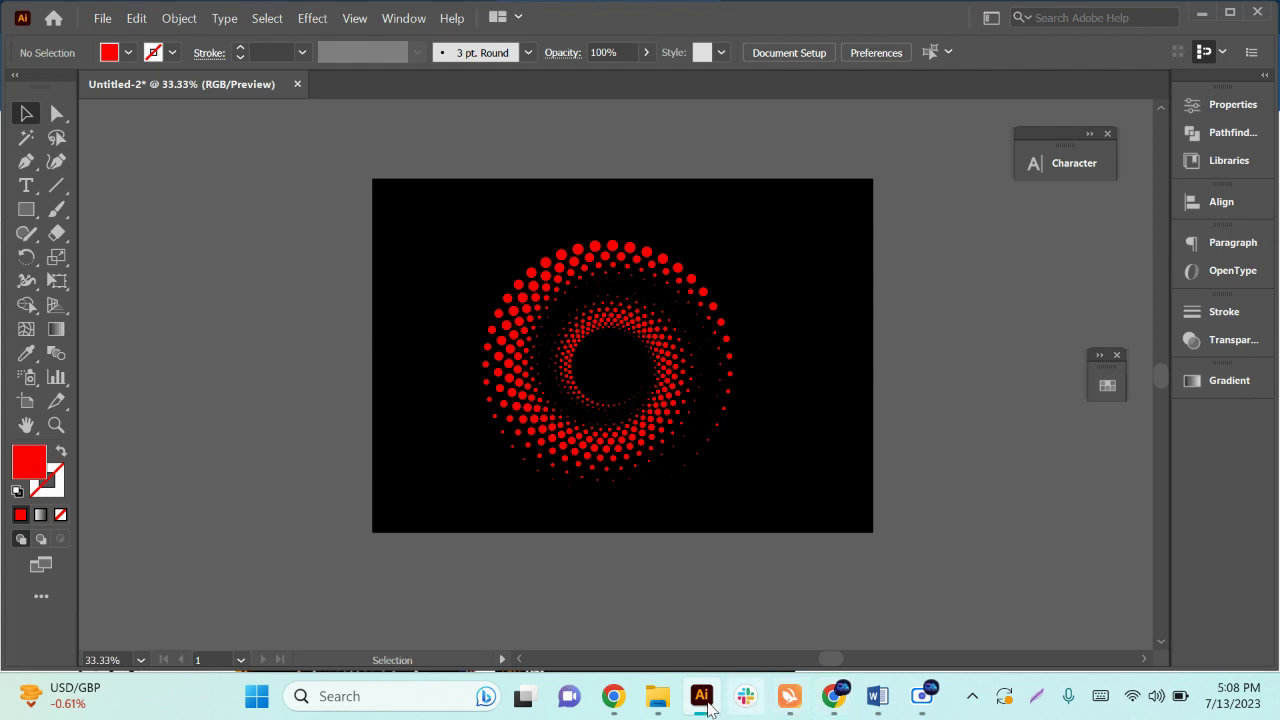
- Switch to Chrome's Dotted Spiral Google Images results
{"action": "left_click", "coordinate": [834, 704]}
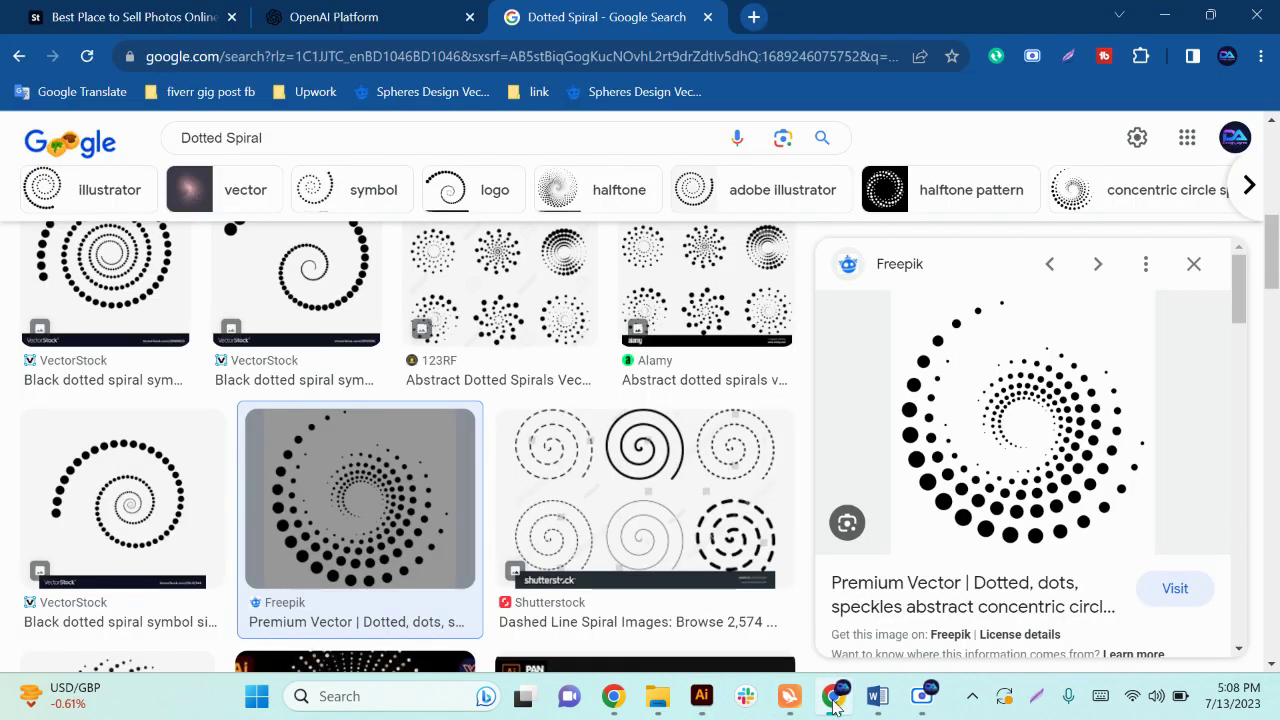